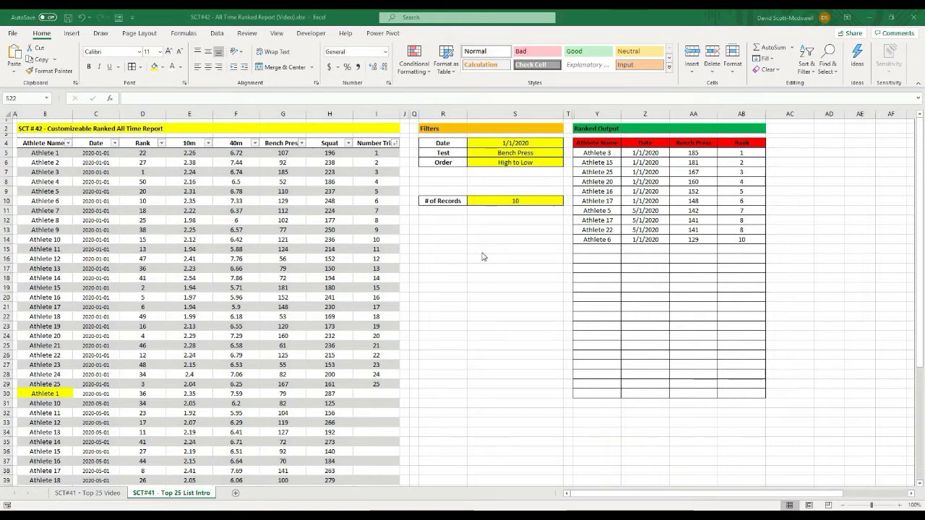
Set the Test filter to 40m and the ranking order to Low to High
{"action": "left_click", "coordinate": [535, 154]}
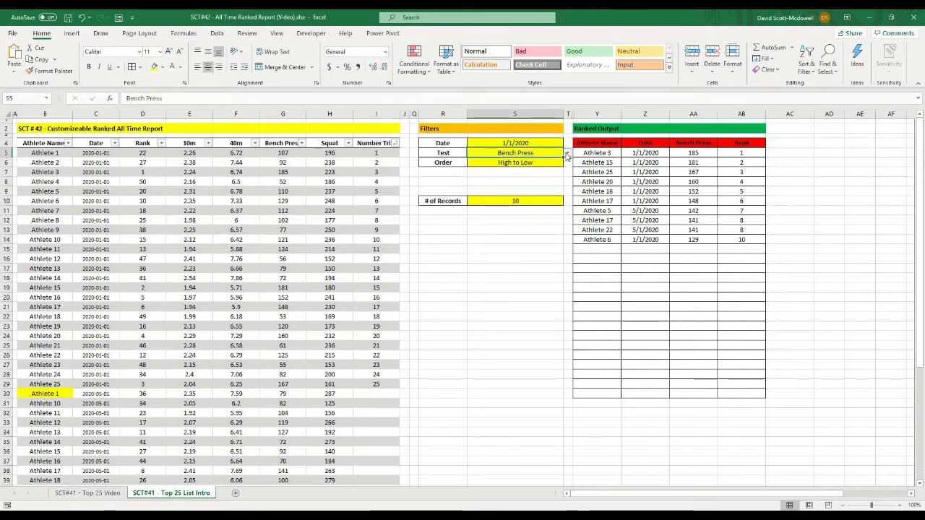
{"action": "left_click", "coordinate": [568, 153]}
{"action": "left_click", "coordinate": [510, 166]}
{"action": "left_click", "coordinate": [511, 165]}
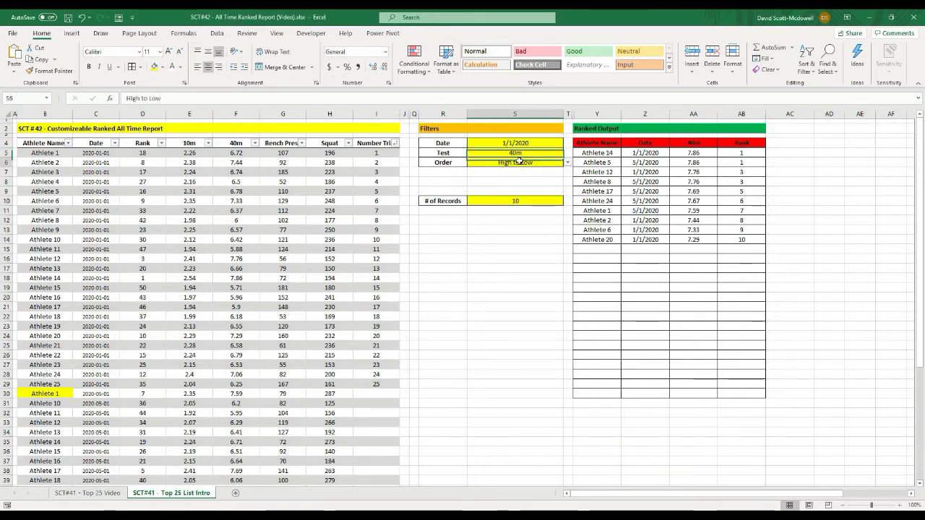
{"action": "left_click", "coordinate": [568, 164]}
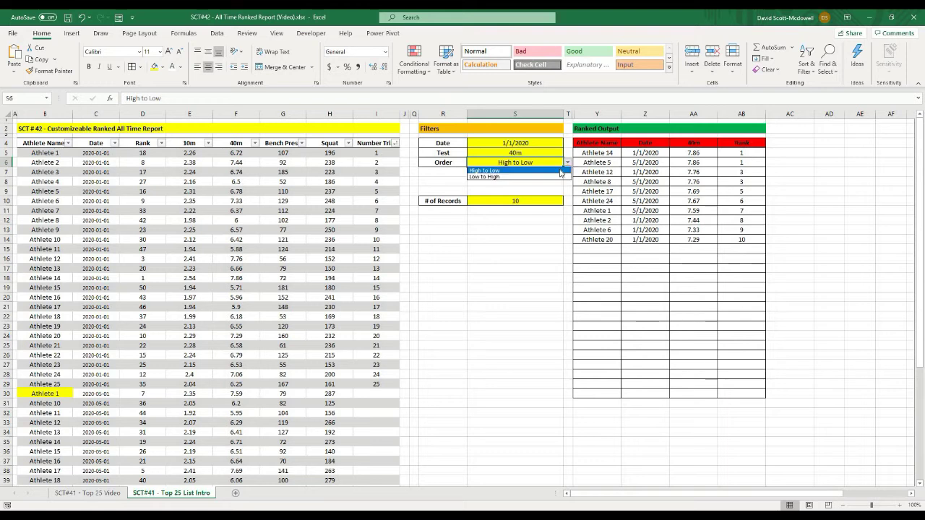
{"action": "left_click", "coordinate": [484, 177]}
{"action": "left_click", "coordinate": [515, 238]}
Set the number of records to 25 and highlight the whole ranked output
{"action": "left_click", "coordinate": [510, 202]}
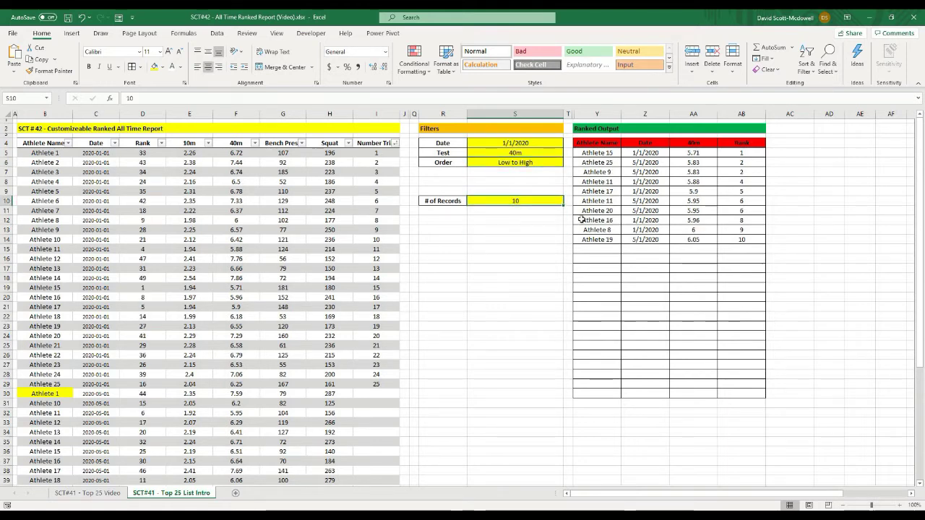
{"action": "type", "text": "25"}
{"action": "key", "text": "Return"}
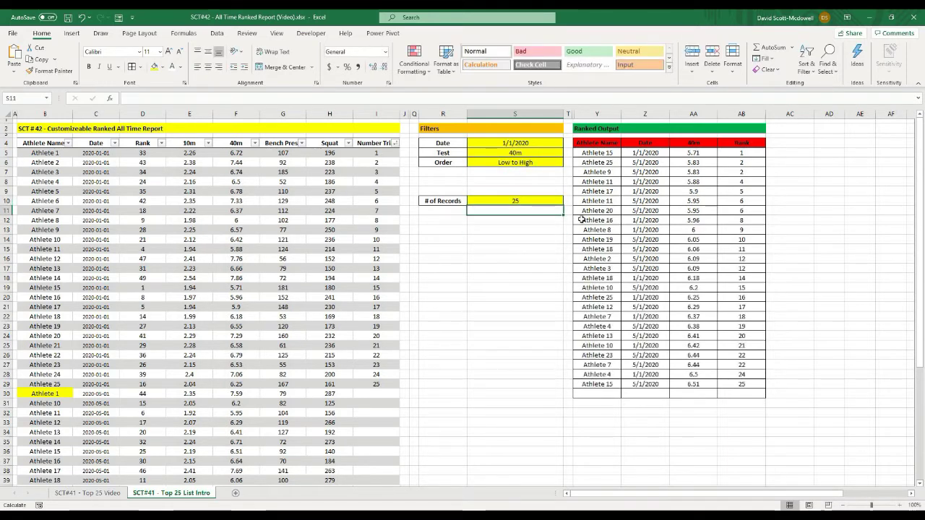
{"action": "left_click_drag", "start_coordinate": [597, 152], "coordinate": [765, 401]}
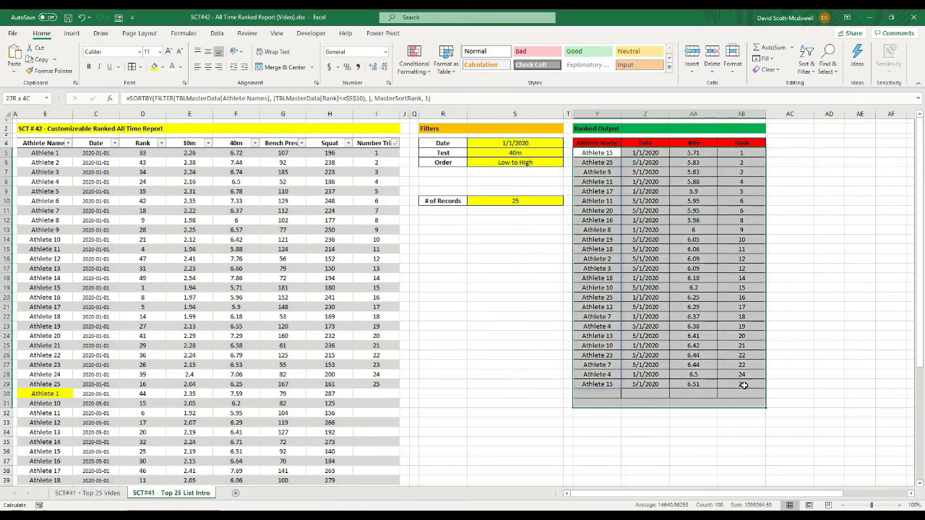
{"action": "left_click", "coordinate": [824, 355]}
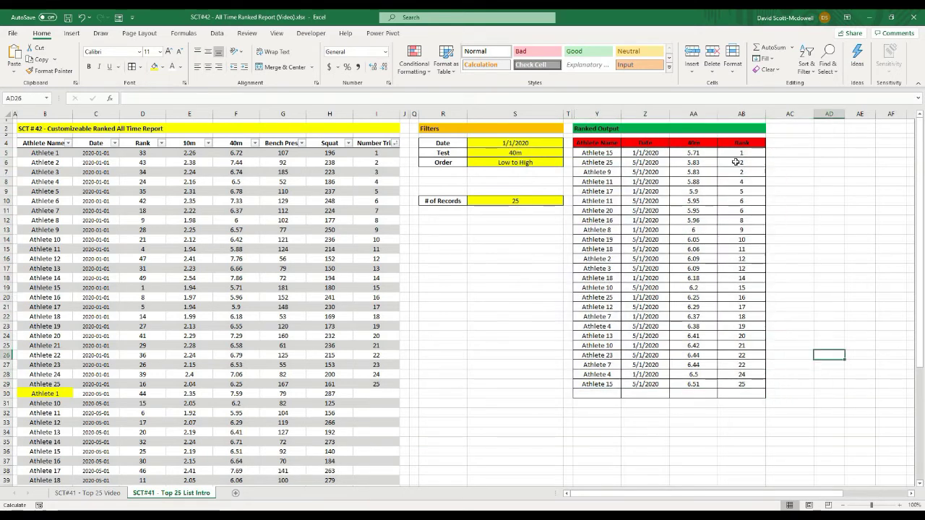
Review the Test, Order and # of Records filter cells and the 40m column formula in the ranked output
{"action": "left_click", "coordinate": [522, 153]}
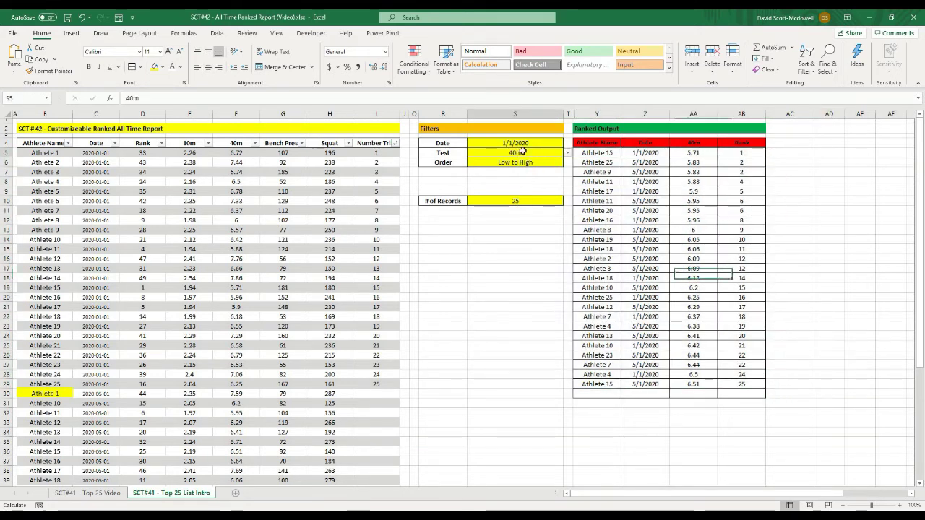
{"action": "left_click", "coordinate": [496, 164]}
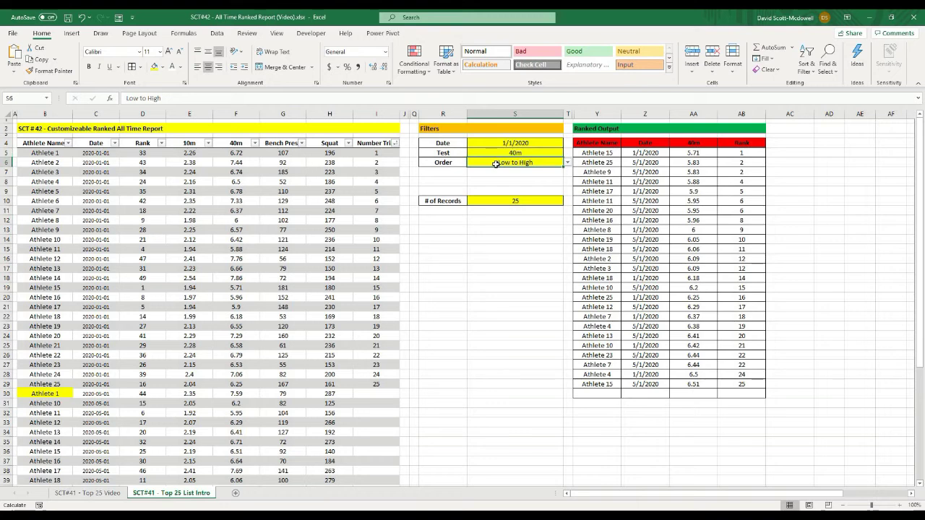
{"action": "left_click", "coordinate": [513, 200]}
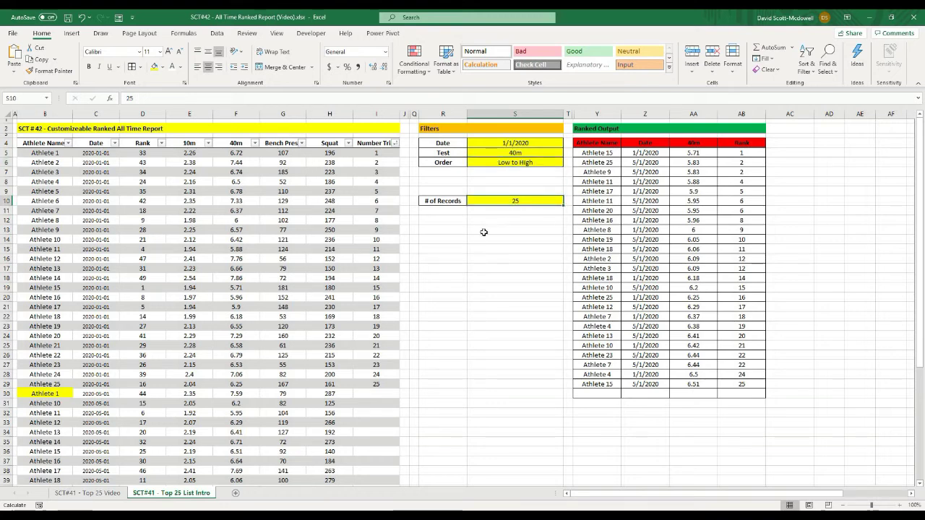
{"action": "left_click", "coordinate": [712, 152]}
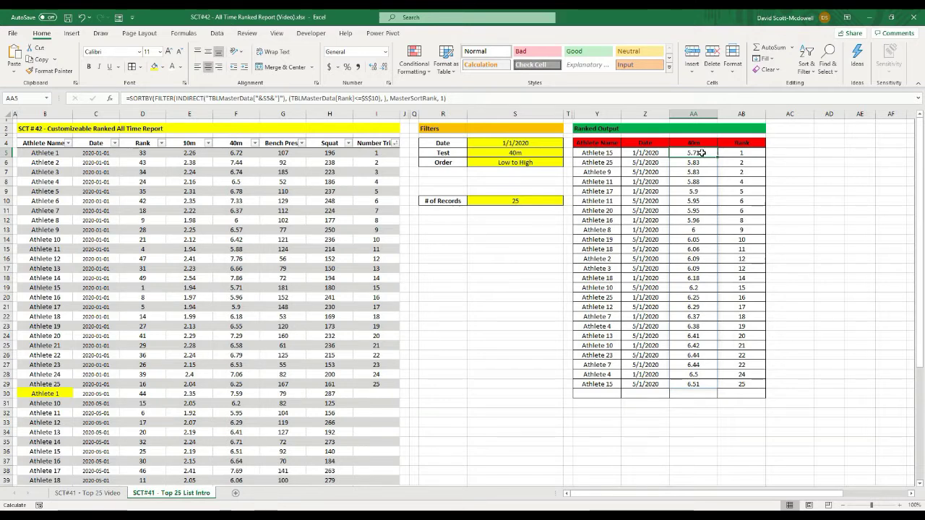
{"action": "left_click", "coordinate": [704, 385]}
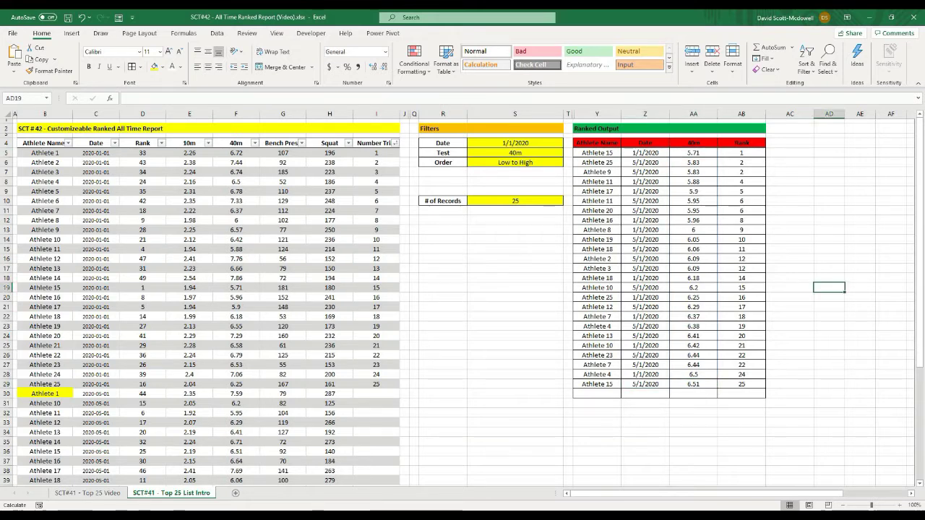
Limit the ranked output to 5 records
{"action": "left_click", "coordinate": [515, 201]}
{"action": "type", "text": "5"}
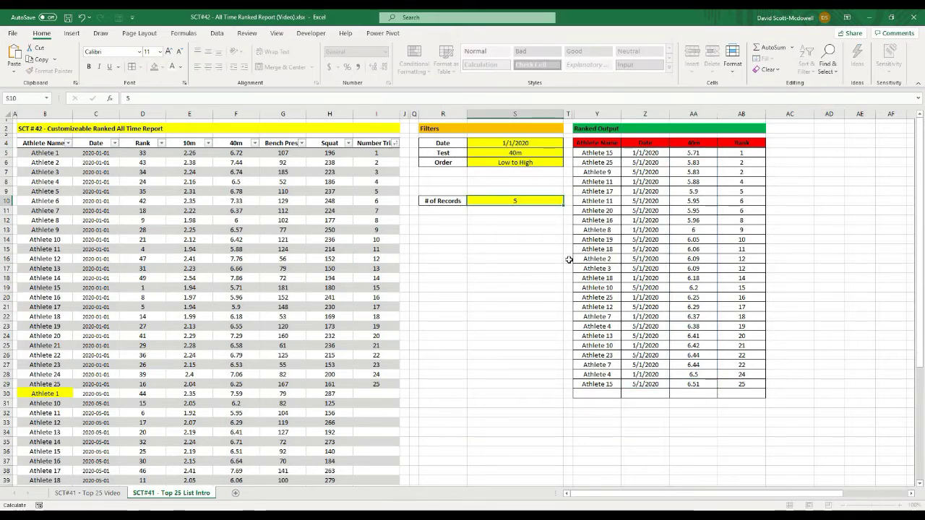
{"action": "key", "text": "Return"}
{"action": "key", "text": "Up"}
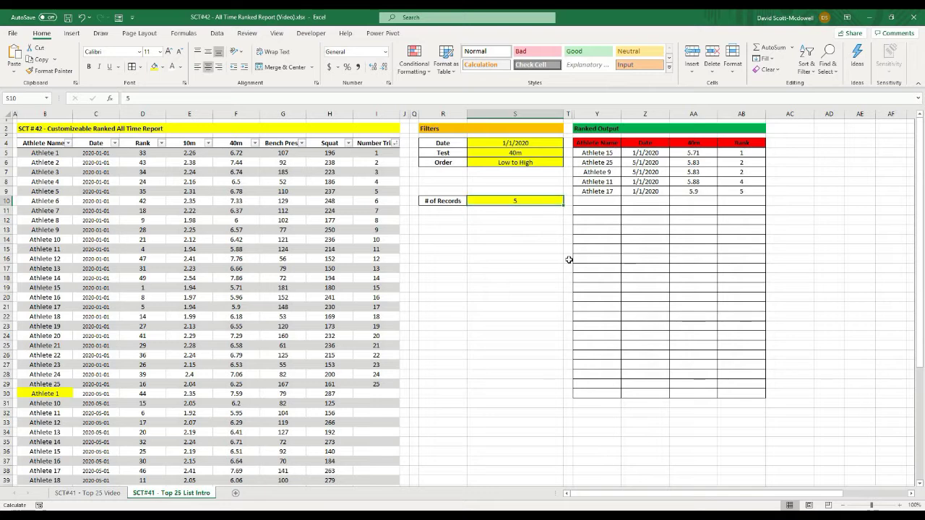
Raise the number of records to 10 and then to 15
{"action": "type", "text": "10"}
{"action": "key", "text": "Return"}
{"action": "key", "text": "Up"}
{"action": "type", "text": "15"}
{"action": "key", "text": "Return"}
{"action": "left_click", "coordinate": [514, 335]}
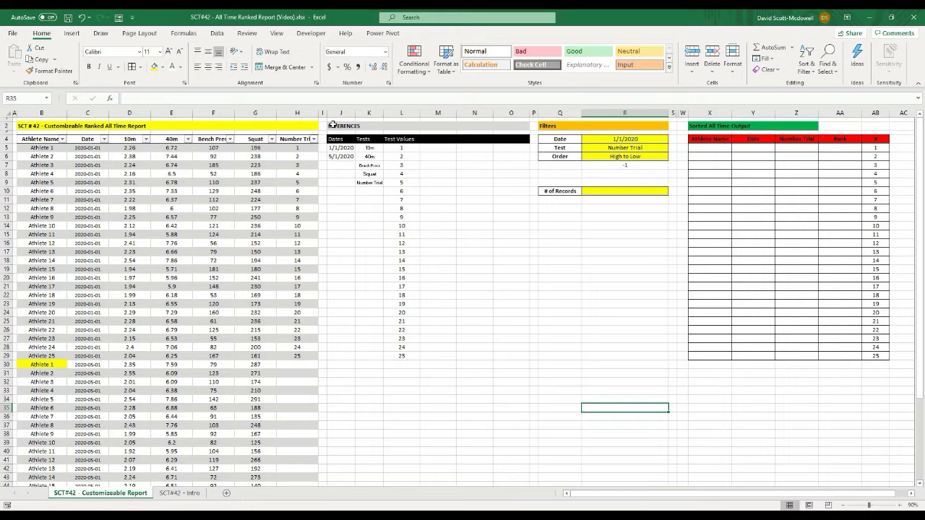
Look over the athlete data table and the References headers, including the blank header cells M4:O4, on the Customizeable Report sheet
{"action": "left_click", "coordinate": [31, 138]}
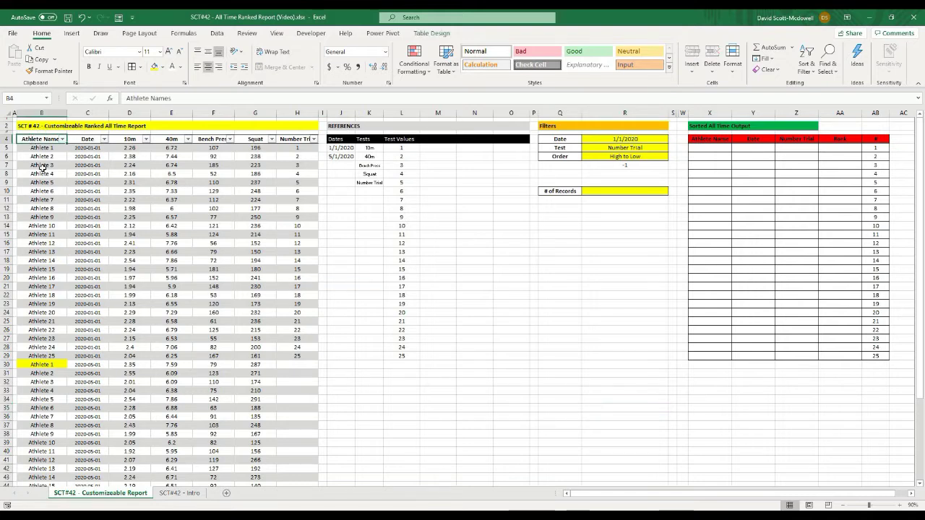
{"action": "left_click", "coordinate": [35, 158]}
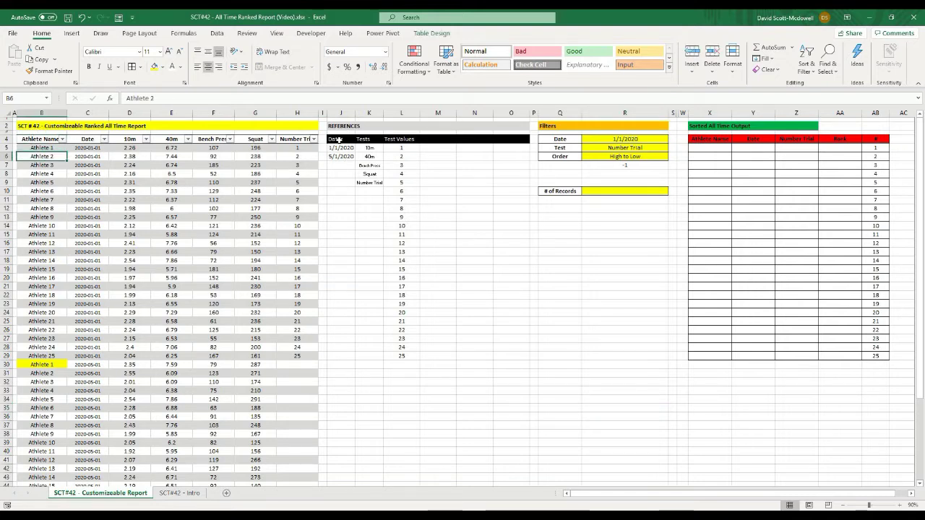
{"action": "left_click_drag", "start_coordinate": [339, 139], "coordinate": [501, 139]}
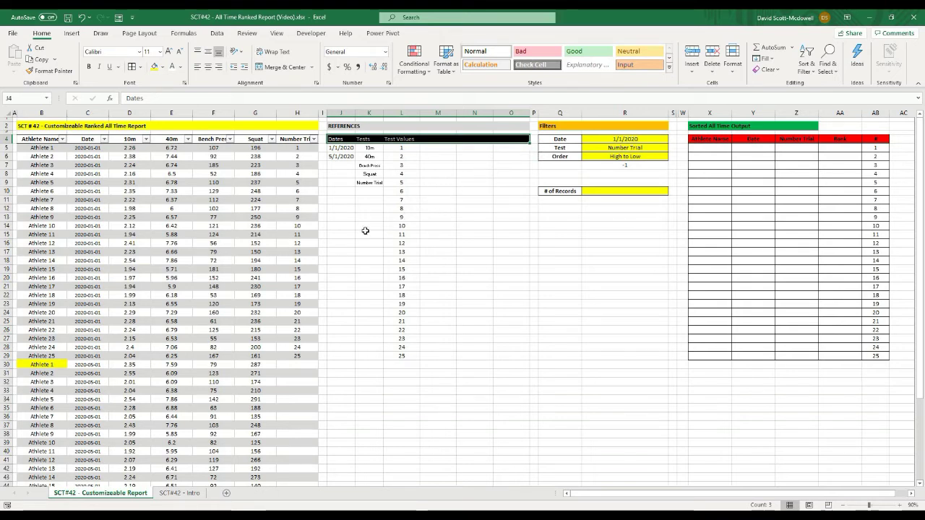
{"action": "left_click", "coordinate": [519, 252]}
{"action": "left_click_drag", "start_coordinate": [445, 141], "coordinate": [506, 137]}
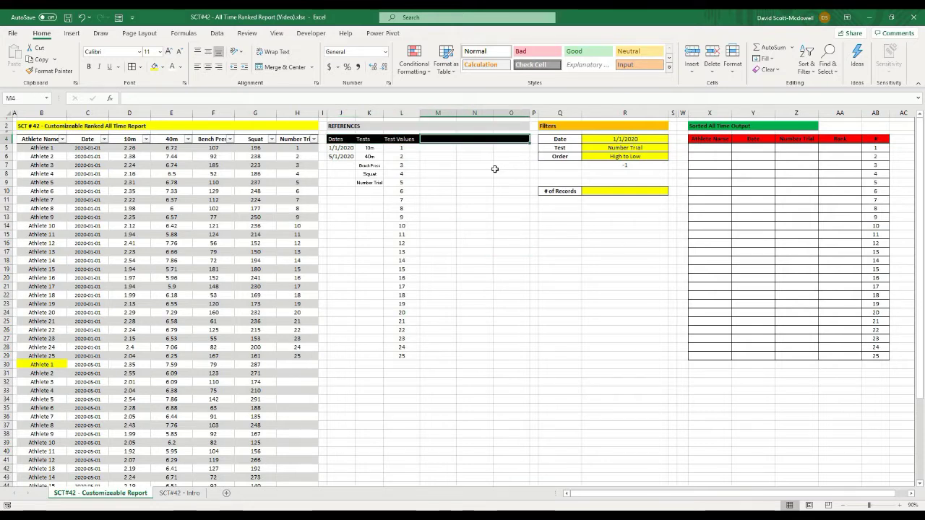
{"action": "left_click", "coordinate": [472, 200]}
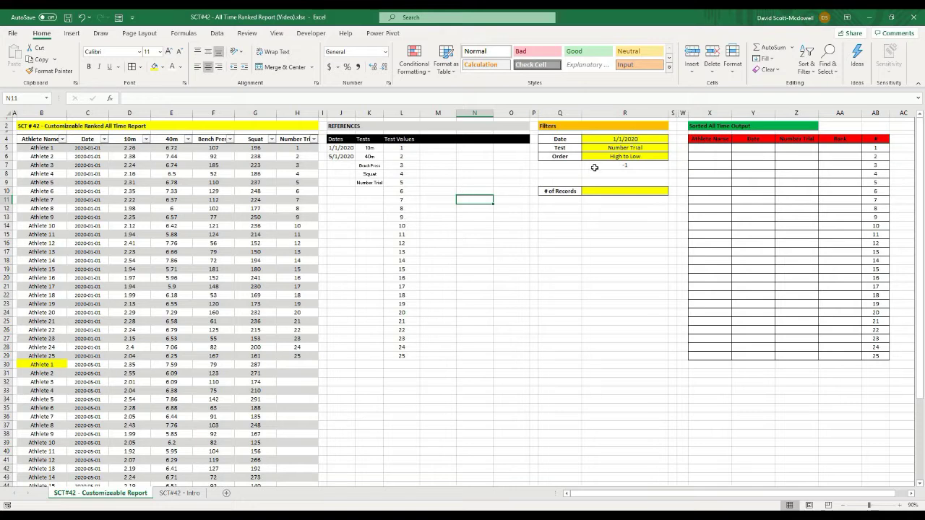
Examine the Date, Test and Order filters and the # of Records label in the Filters block
{"action": "left_click", "coordinate": [546, 193]}
{"action": "left_click_drag", "start_coordinate": [554, 138], "coordinate": [621, 173]}
{"action": "left_click", "coordinate": [623, 206]}
{"action": "left_click", "coordinate": [555, 190]}
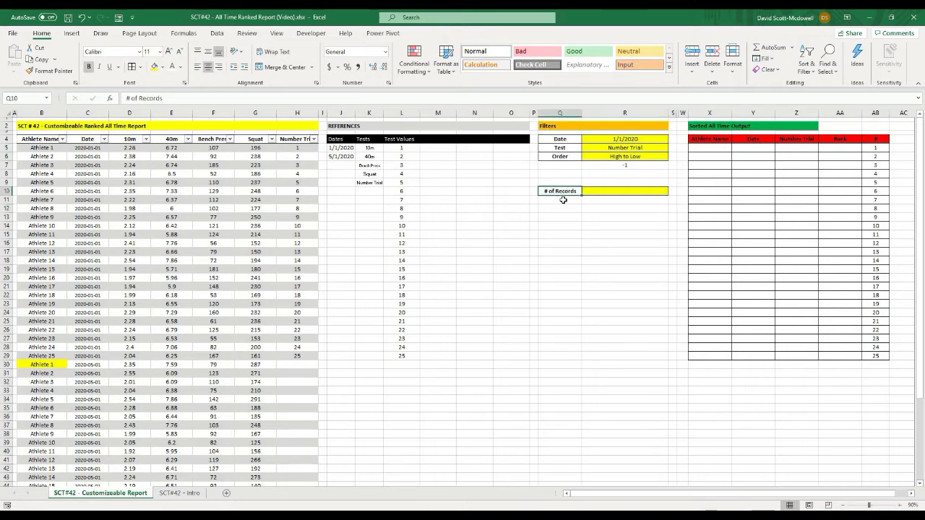
Try 10 as the number of records in cell R10
{"action": "left_click", "coordinate": [597, 191]}
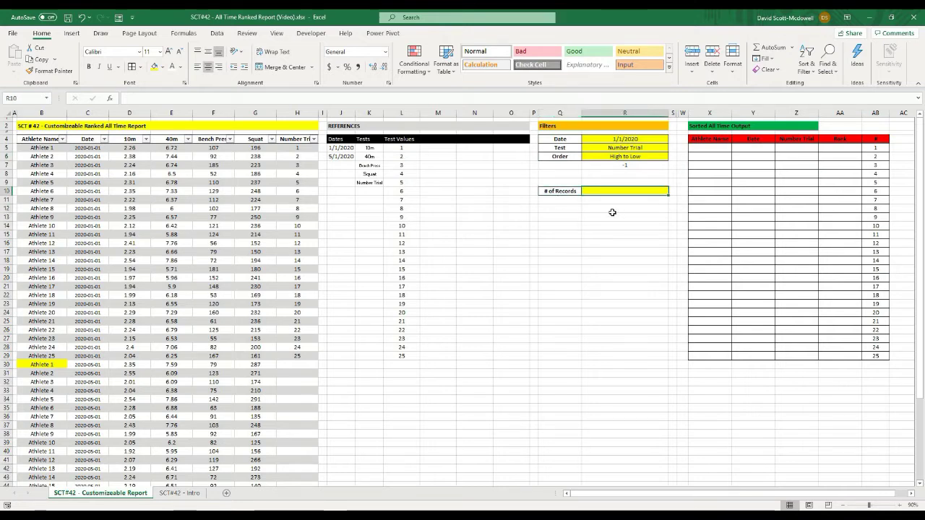
{"action": "type", "text": "10"}
{"action": "key", "text": "ctrl+Return"}
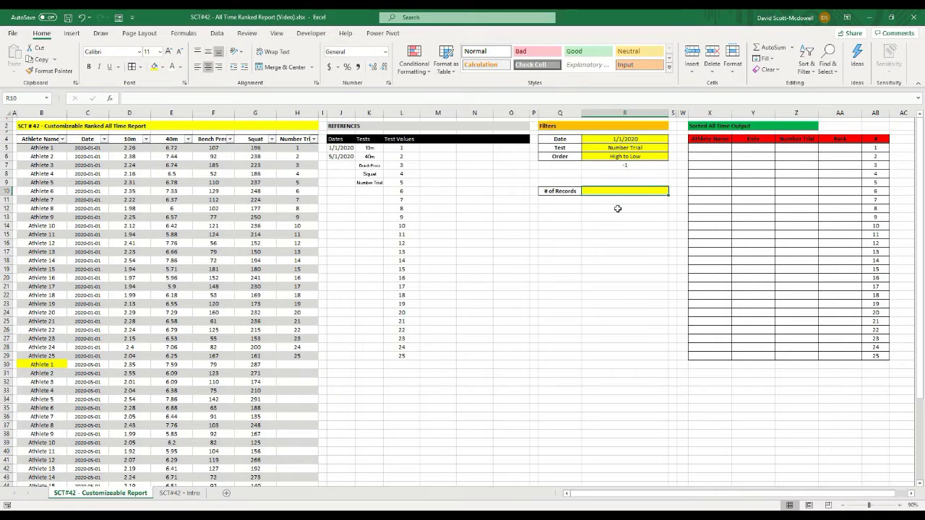
Examine the Sorted All Time Output block, from its Athlete Name header through the empty result cells X5:AA29
{"action": "left_click", "coordinate": [709, 147]}
{"action": "left_click_drag", "start_coordinate": [760, 164], "coordinate": [839, 358]}
{"action": "left_click", "coordinate": [840, 381]}
{"action": "left_click", "coordinate": [711, 139]}
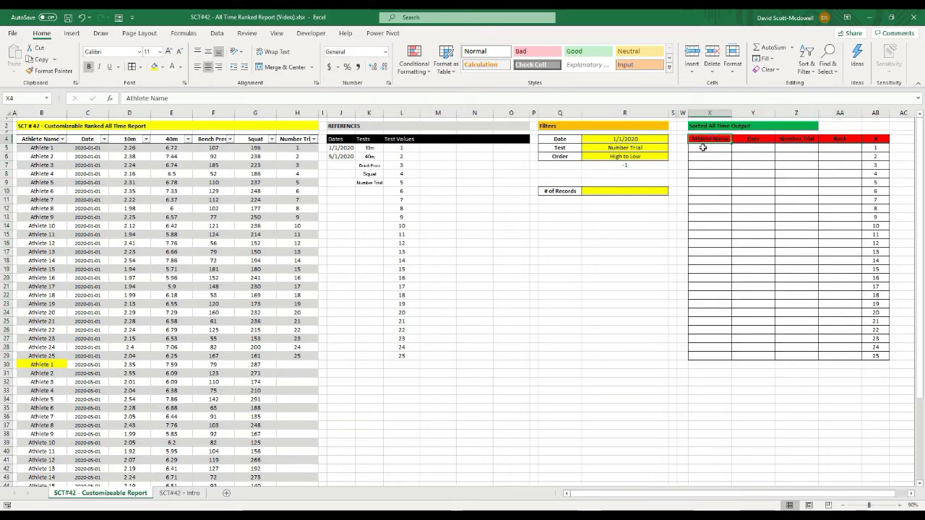
{"action": "left_click_drag", "start_coordinate": [702, 147], "coordinate": [824, 357]}
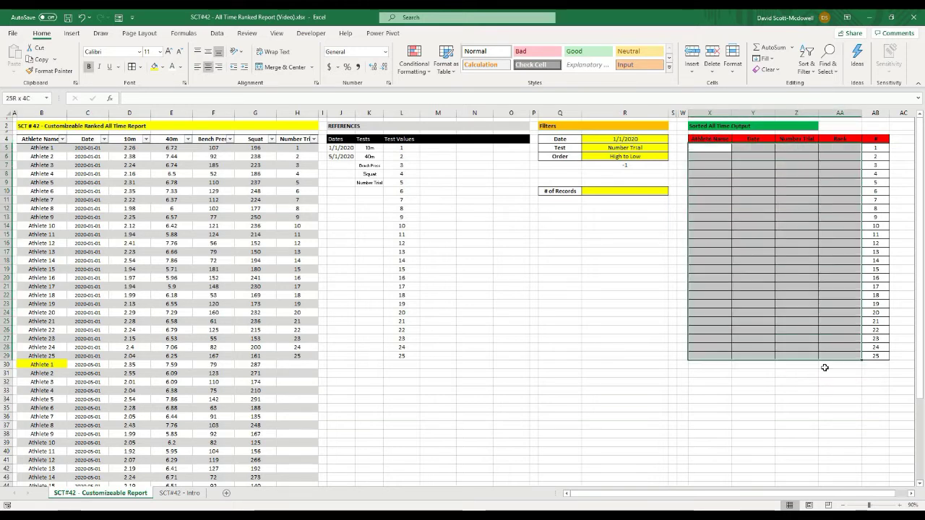
{"action": "left_click", "coordinate": [807, 397]}
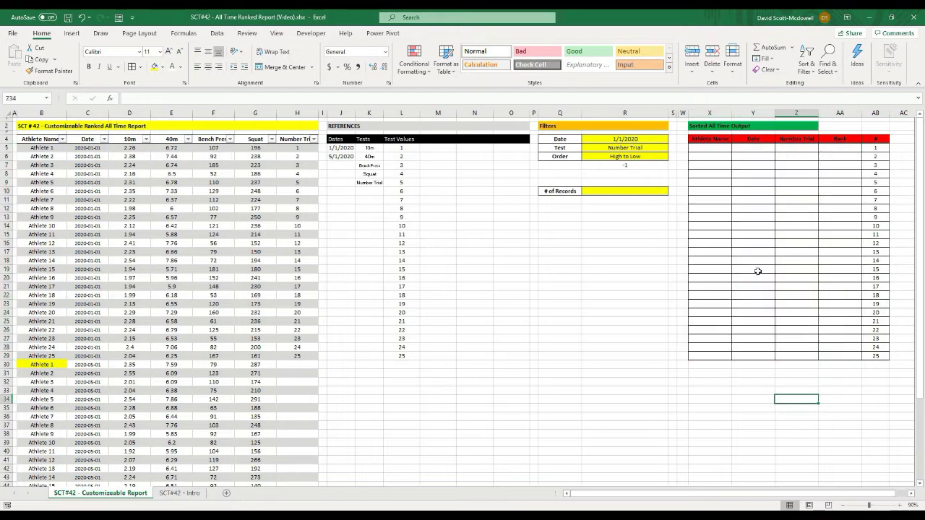
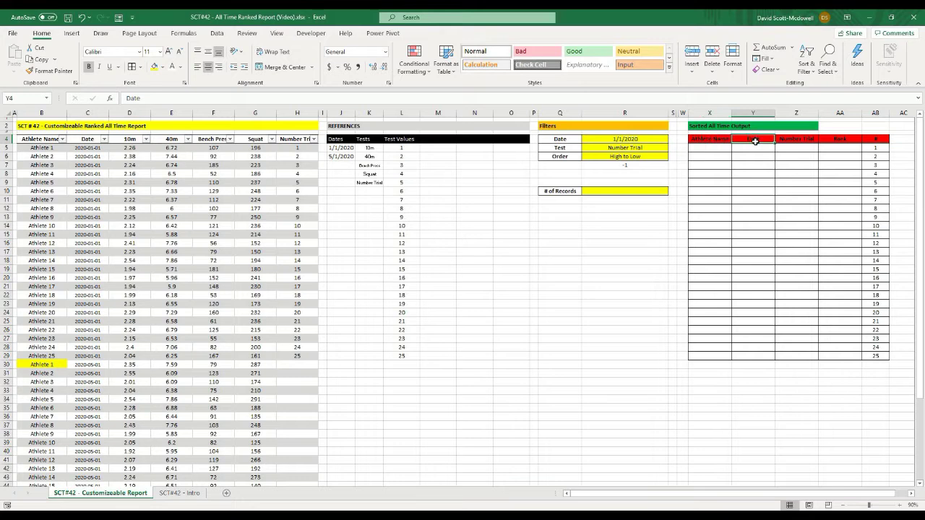
Inspect the formula behind the test name header in Z4 of the Sorted All Time Output
{"action": "left_click", "coordinate": [792, 140]}
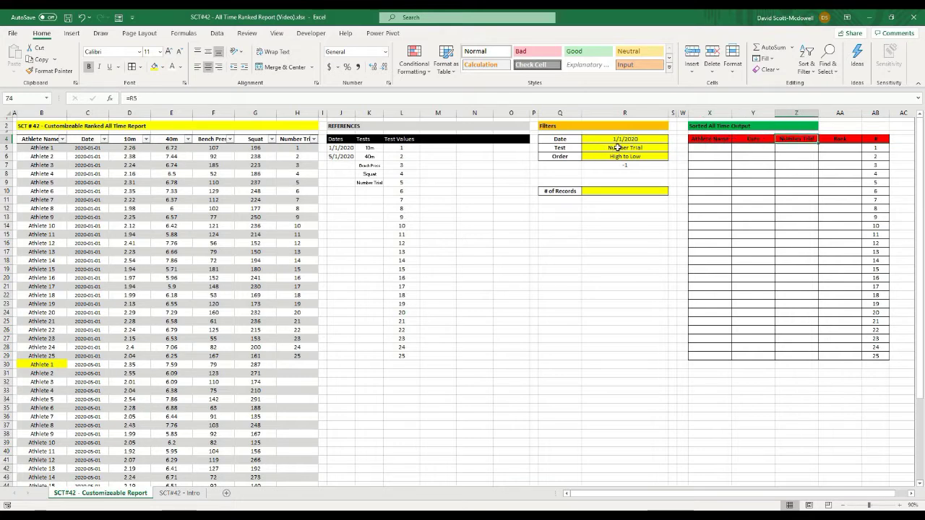
{"action": "left_click", "coordinate": [137, 99]}
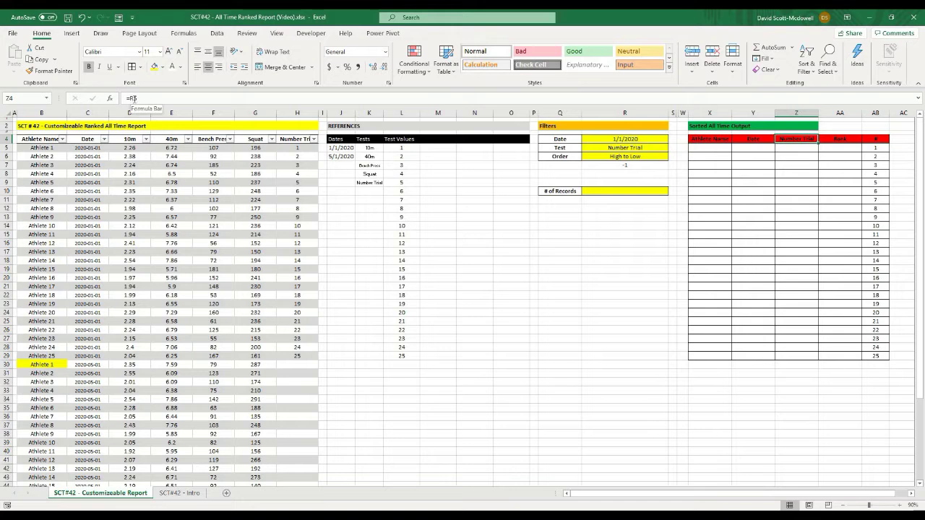
{"action": "key", "text": "Return"}
Set the Test filter to Squat and check the linked test name header in the Sorted All Time Output
{"action": "left_click", "coordinate": [605, 147]}
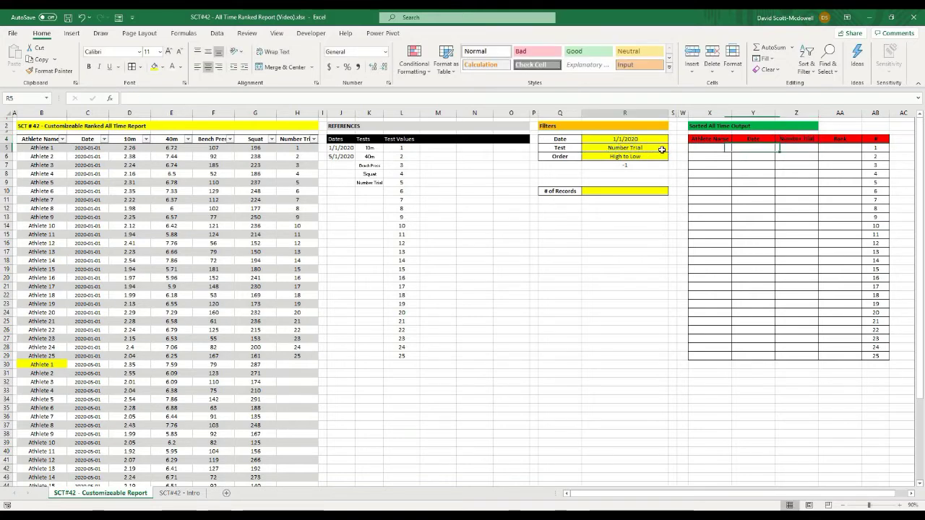
{"action": "left_click", "coordinate": [673, 148]}
{"action": "left_click", "coordinate": [650, 165]}
{"action": "left_click", "coordinate": [677, 148]}
{"action": "left_click", "coordinate": [623, 148]}
{"action": "left_click", "coordinate": [672, 148]}
{"action": "left_click", "coordinate": [623, 156]}
{"action": "left_click", "coordinate": [672, 148]}
{"action": "key", "text": "Down"}
{"action": "key", "text": "Down"}
{"action": "key", "text": "Return"}
{"action": "left_click", "coordinate": [674, 148]}
{"action": "left_click", "coordinate": [618, 177]}
{"action": "left_click", "coordinate": [794, 147]}
{"action": "left_click", "coordinate": [793, 137]}
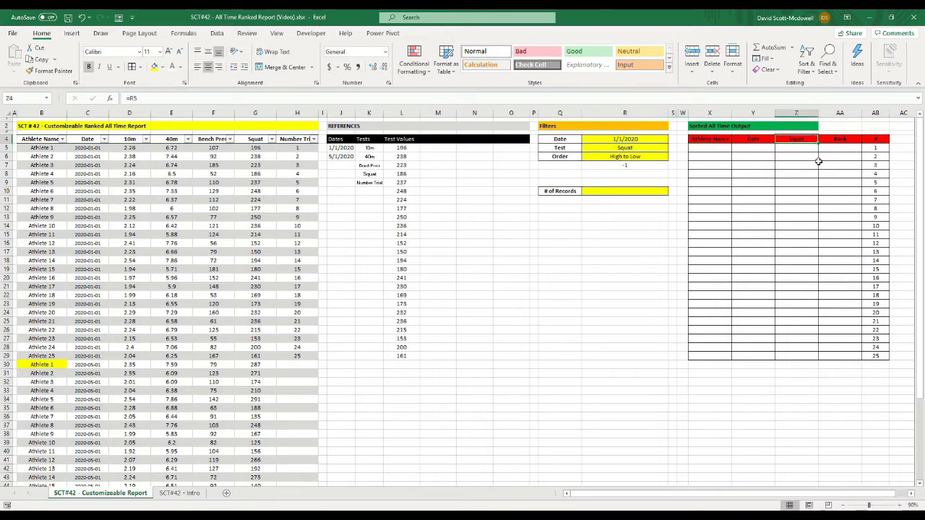
Examine the Rank and # column headers of the Sorted All Time Output
{"action": "left_click", "coordinate": [843, 141]}
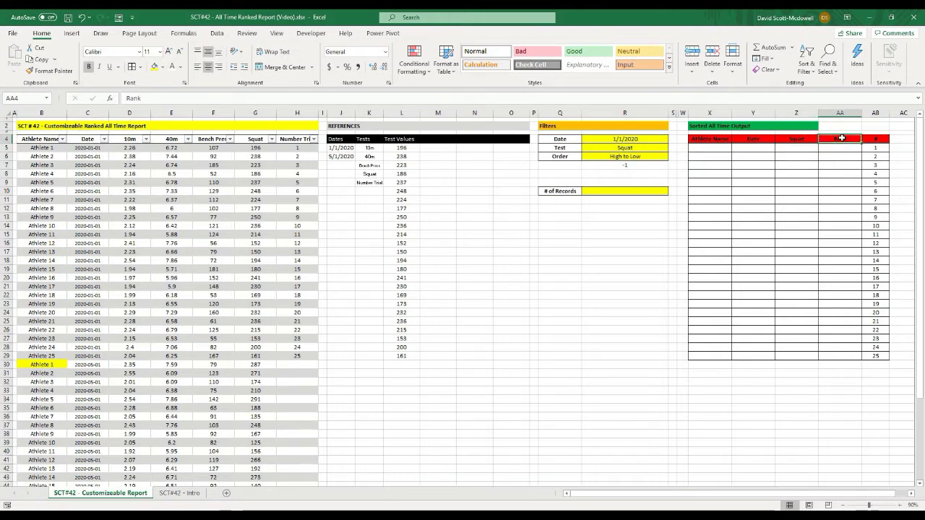
{"action": "left_click", "coordinate": [877, 139]}
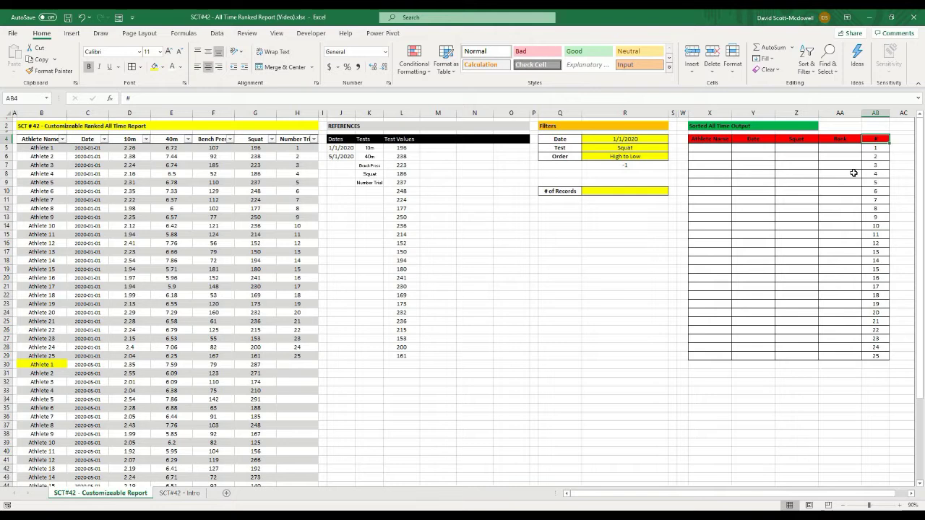
{"action": "left_click", "coordinate": [833, 138]}
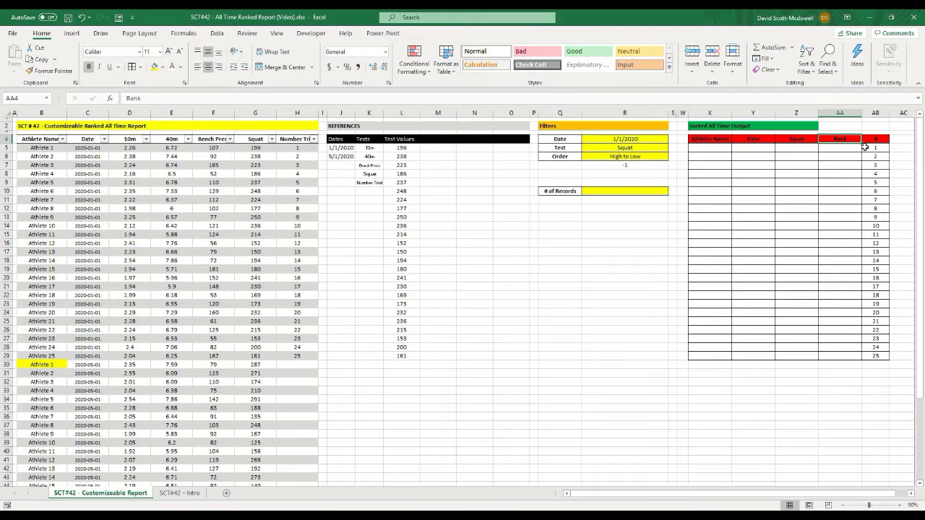
{"action": "left_click", "coordinate": [609, 207]}
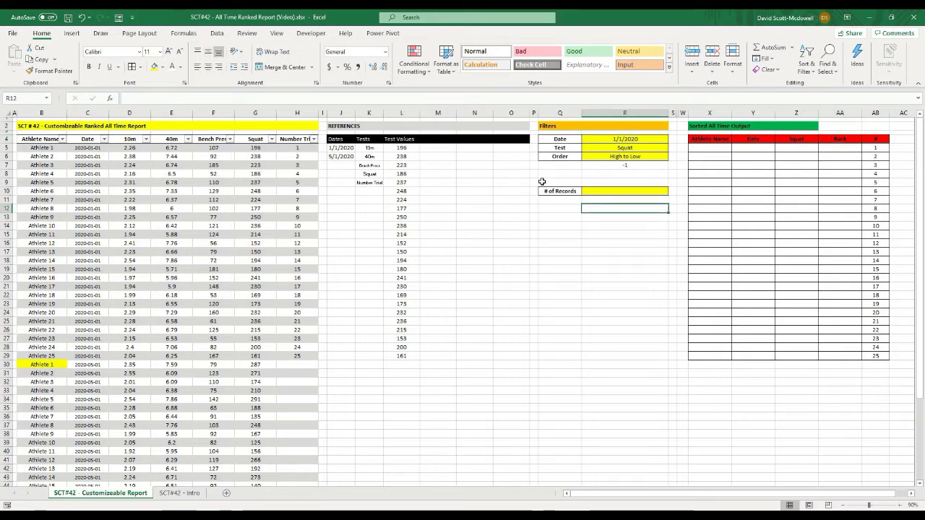
Inspect the formula in R7 beneath the Order filter that converts the sort order into a number
{"action": "left_click", "coordinate": [634, 164]}
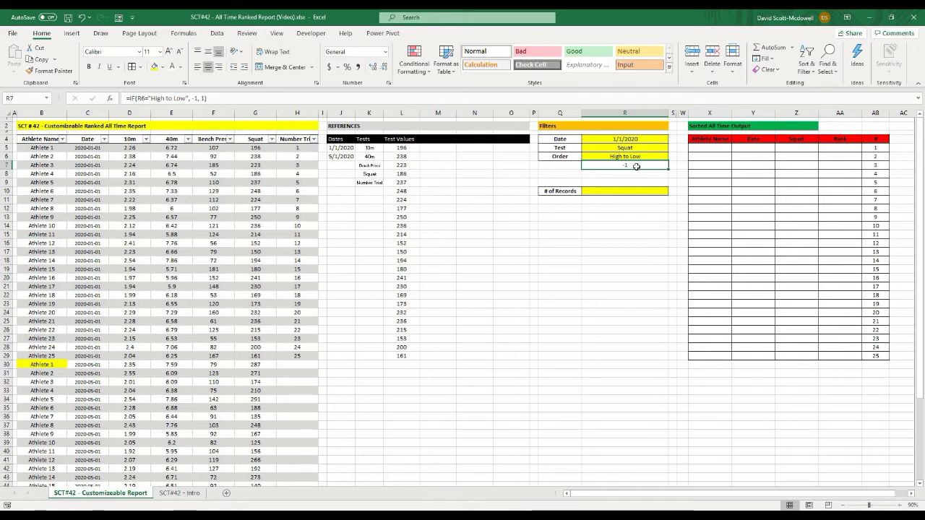
{"action": "left_click", "coordinate": [636, 174]}
{"action": "left_click", "coordinate": [642, 166]}
{"action": "left_click", "coordinate": [603, 233]}
Add an All Values header in M4 of the References block and centre it
{"action": "left_click", "coordinate": [466, 198]}
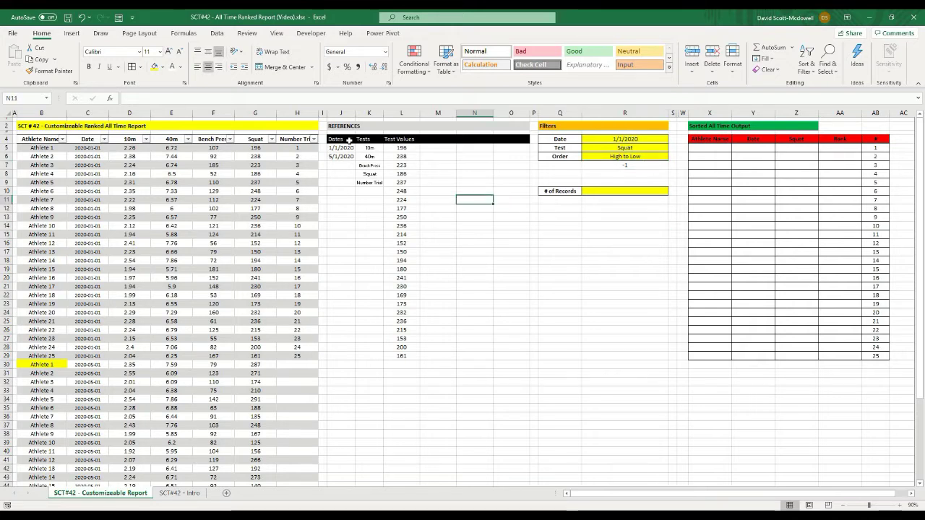
{"action": "left_click", "coordinate": [439, 139]}
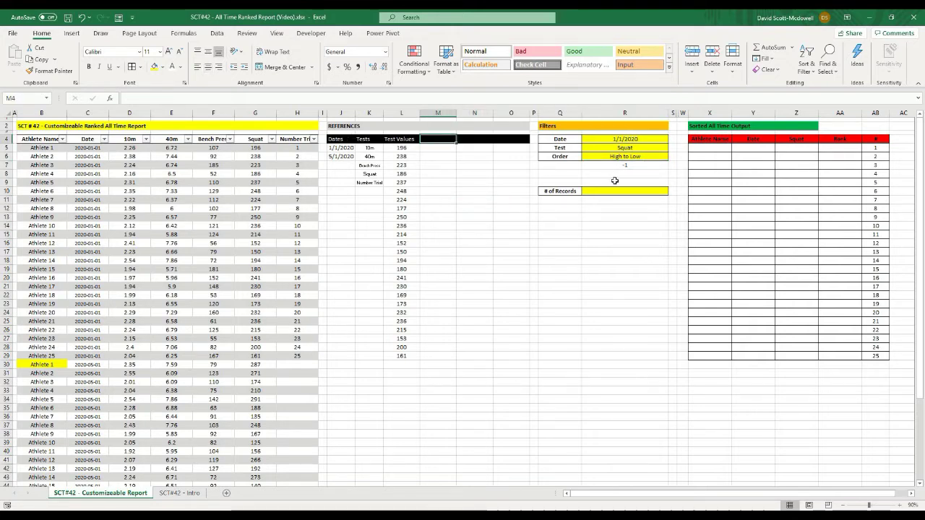
{"action": "type", "text": "All Values"}
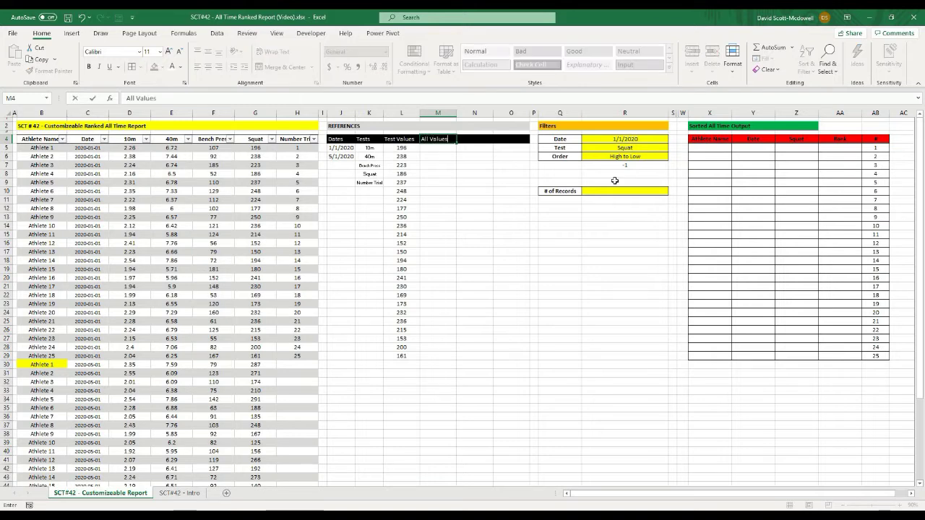
{"action": "key", "text": "Return"}
{"action": "left_click", "coordinate": [440, 138]}
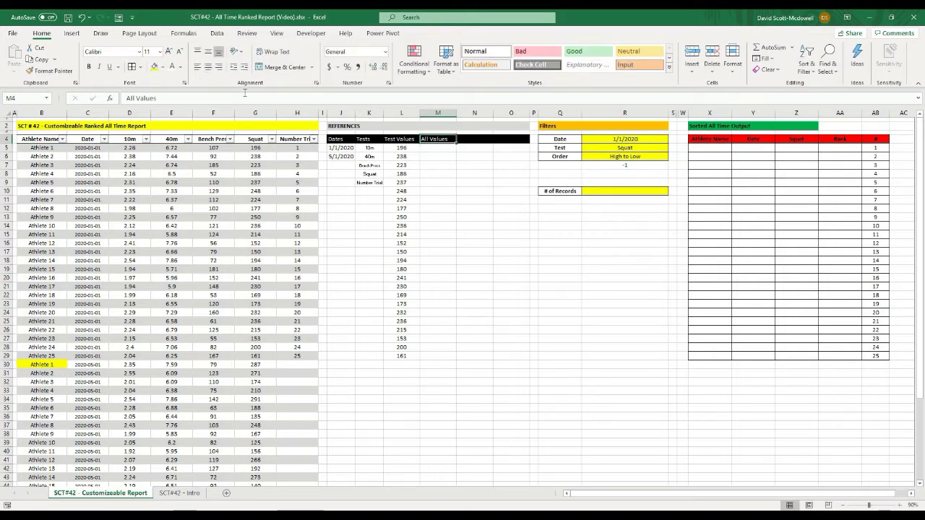
{"action": "left_click", "coordinate": [208, 66]}
{"action": "left_click", "coordinate": [475, 200]}
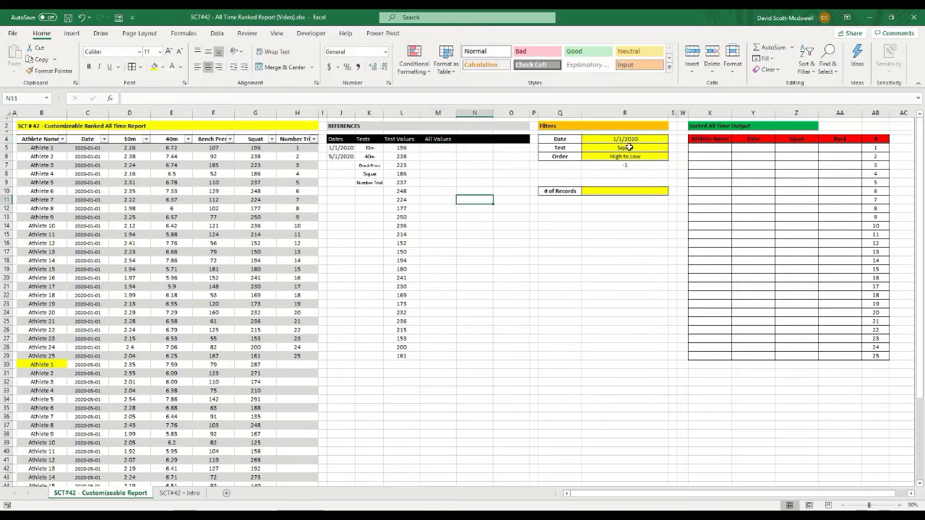
Check the Test filter selection in R5
{"action": "left_click", "coordinate": [628, 148]}
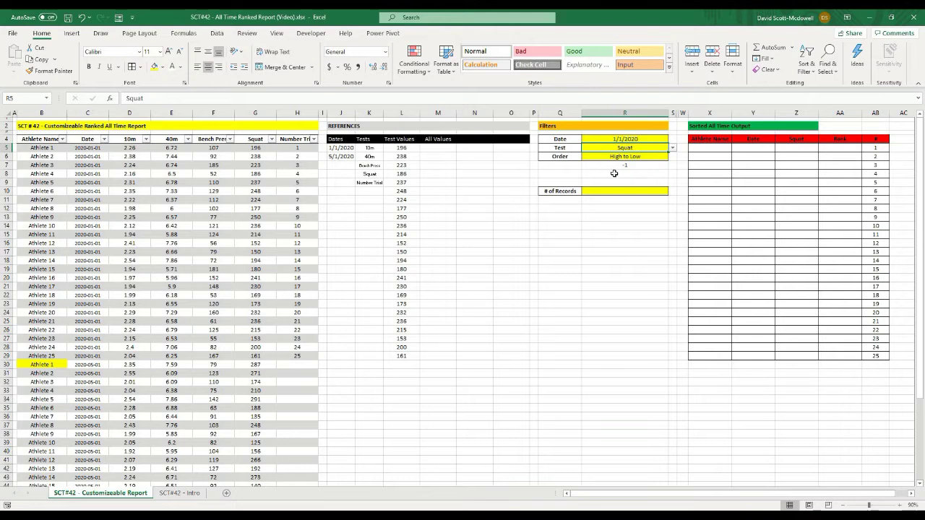
{"action": "left_click", "coordinate": [514, 206]}
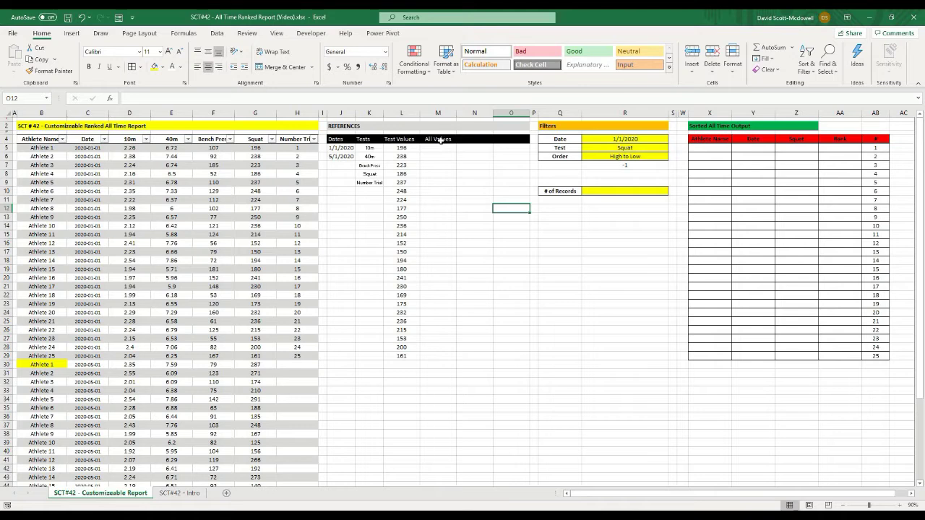
{"action": "left_click", "coordinate": [474, 170]}
Add the headers Rank in N4 and Sort Rank in O4, and centre the headers in M4:O4
{"action": "left_click", "coordinate": [466, 138]}
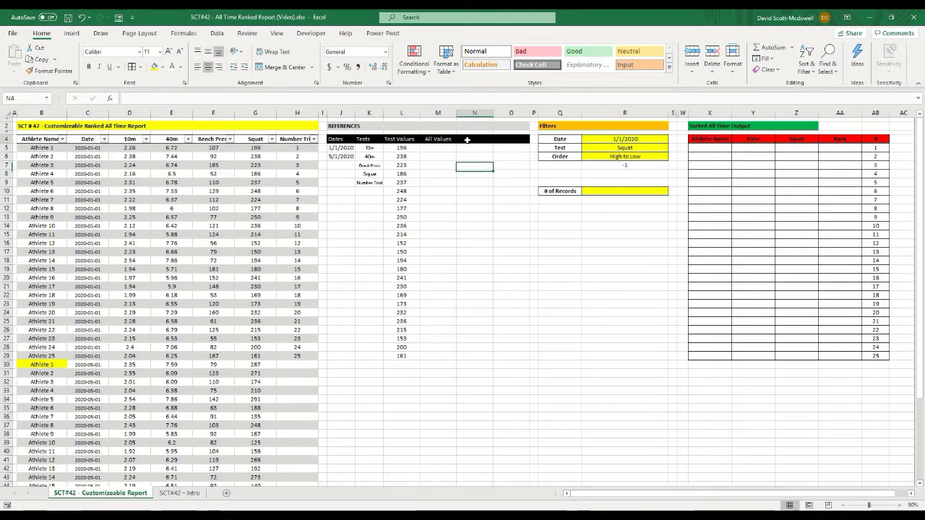
{"action": "type", "text": "Rank"}
{"action": "key", "text": "Tab"}
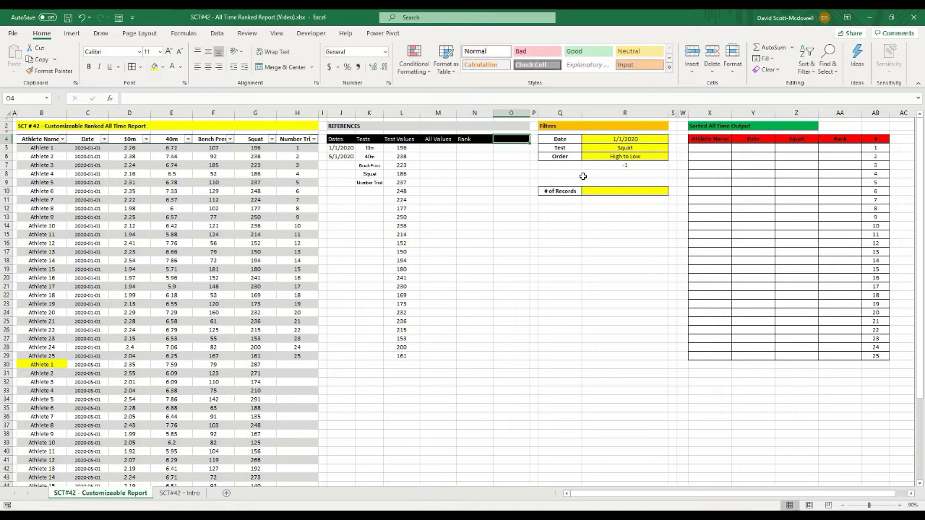
{"action": "type", "text": "Sort Rank"}
{"action": "key", "text": "Return"}
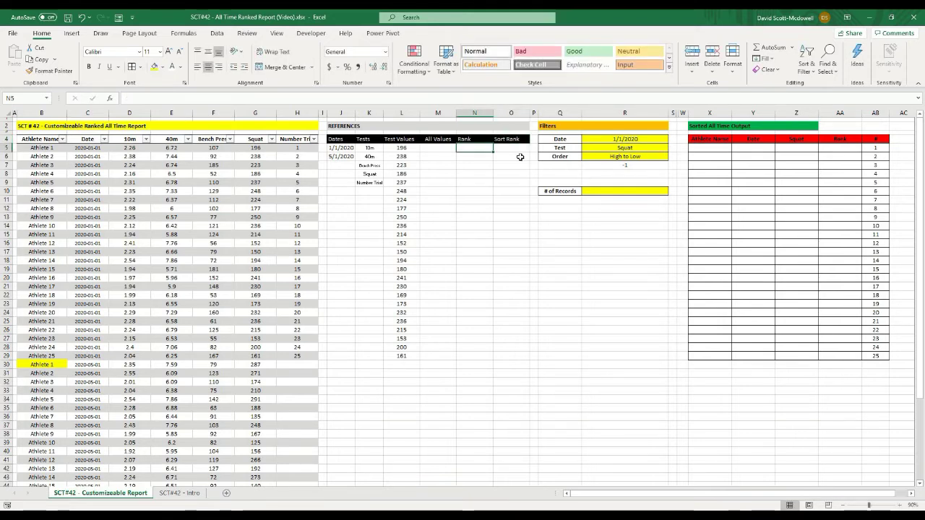
{"action": "left_click_drag", "start_coordinate": [435, 142], "coordinate": [510, 139]}
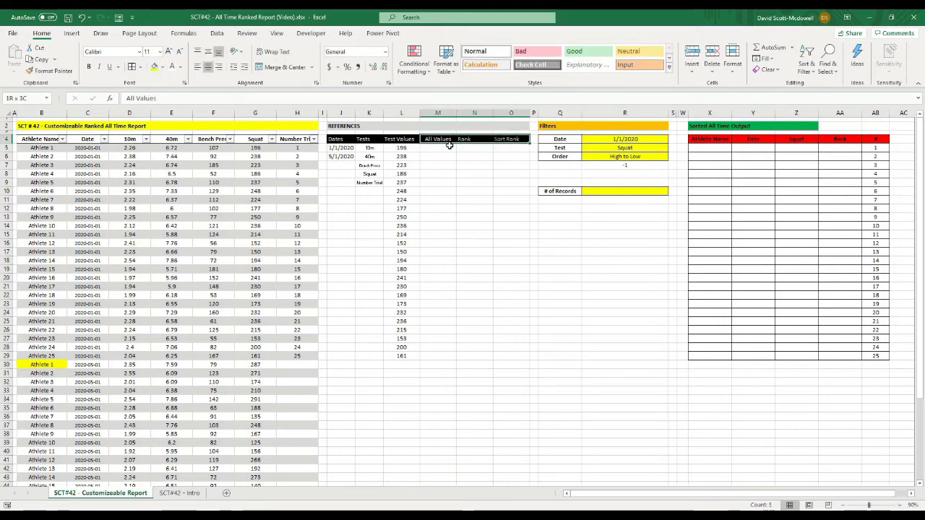
{"action": "left_click", "coordinate": [209, 66]}
{"action": "left_click", "coordinate": [600, 277]}
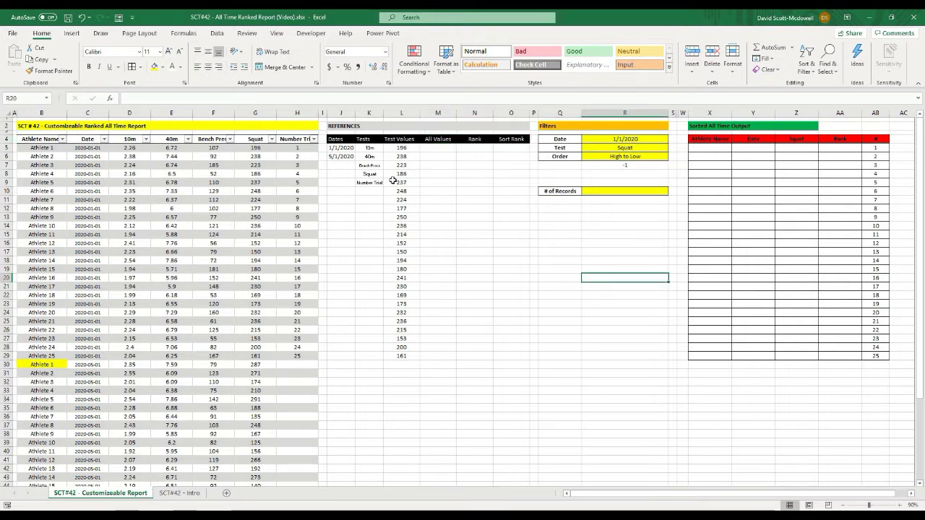
Start a FILTER formula in M5 under All Values, with INDIRECT("tbldata["&R5&"]") as its array argument
{"action": "left_click", "coordinate": [445, 148]}
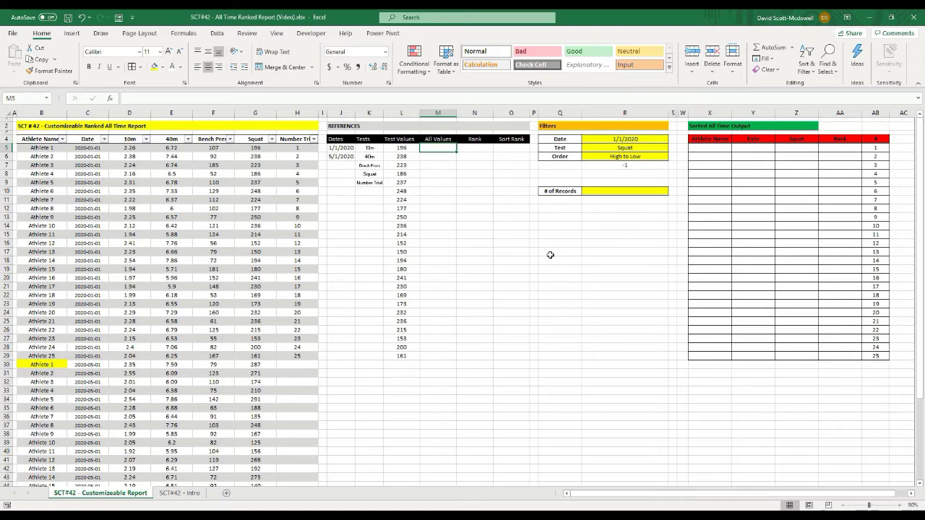
{"action": "type", "text": "="}
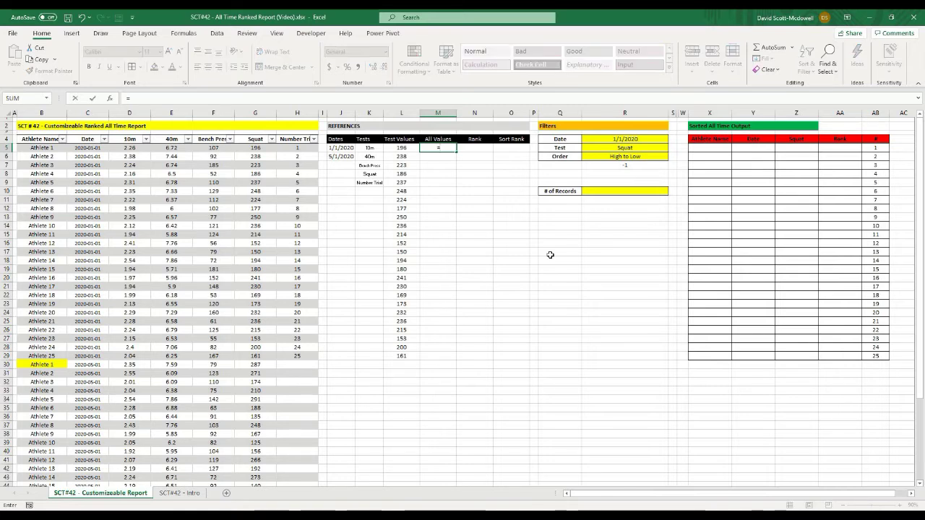
{"action": "type", "text": "filter("}
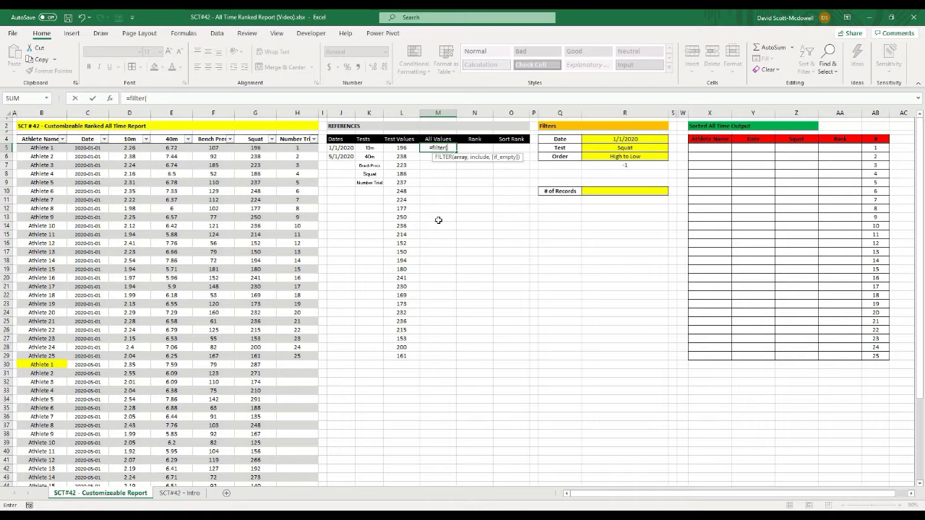
{"action": "type", "text": "indirect"}
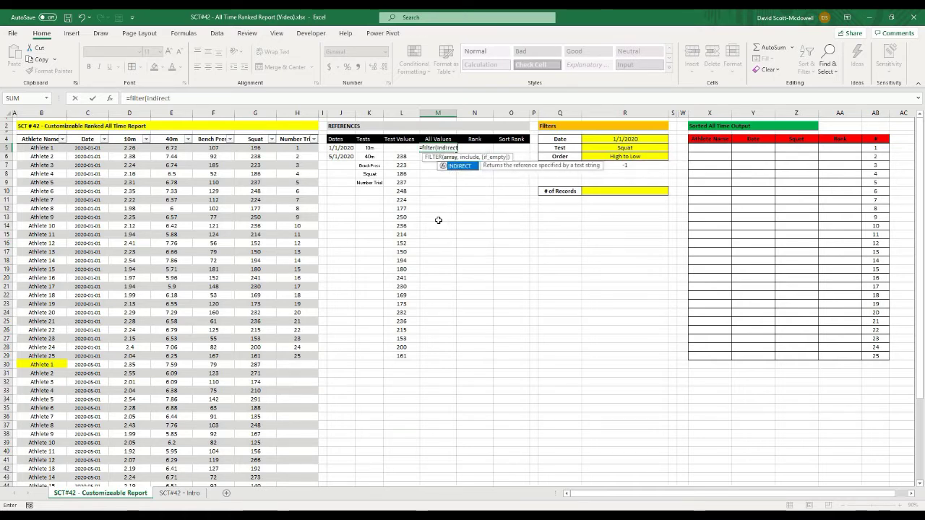
{"action": "type", "text": "("}
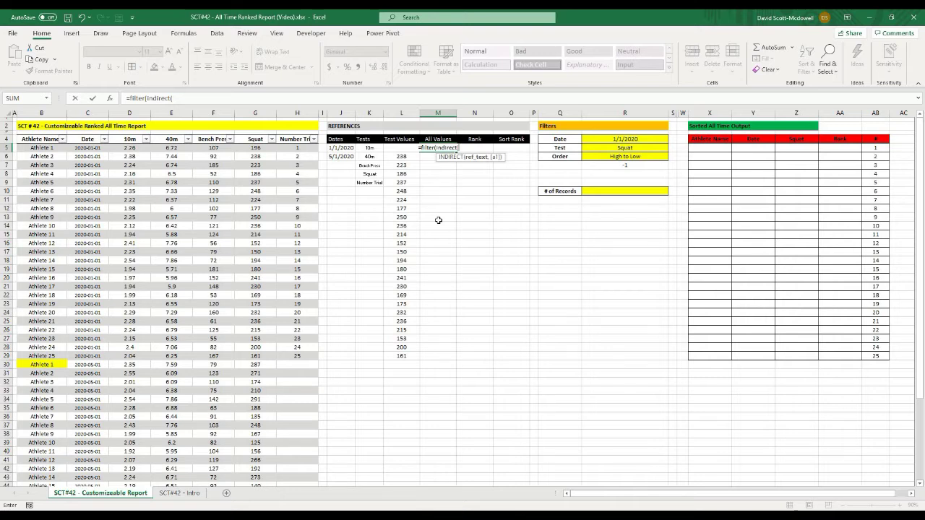
{"action": "type", "text": "\"tbldata"}
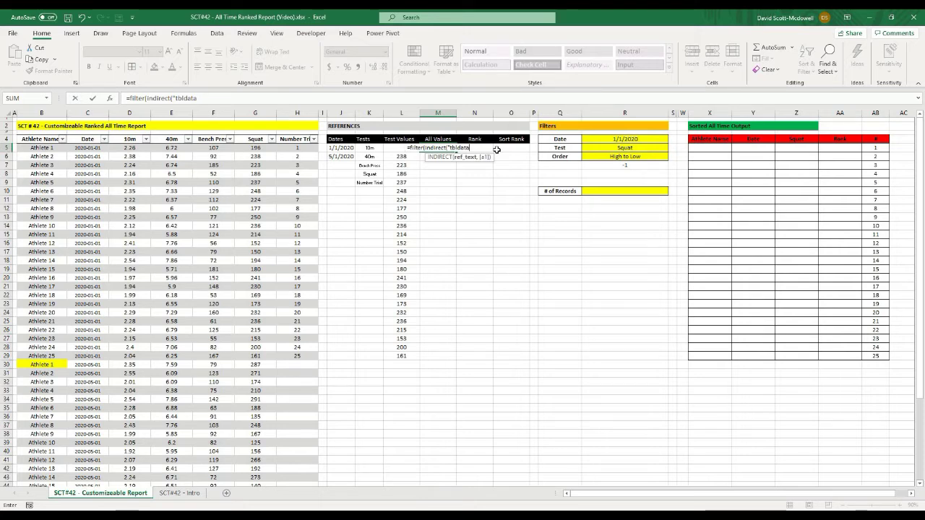
{"action": "type", "text": "["}
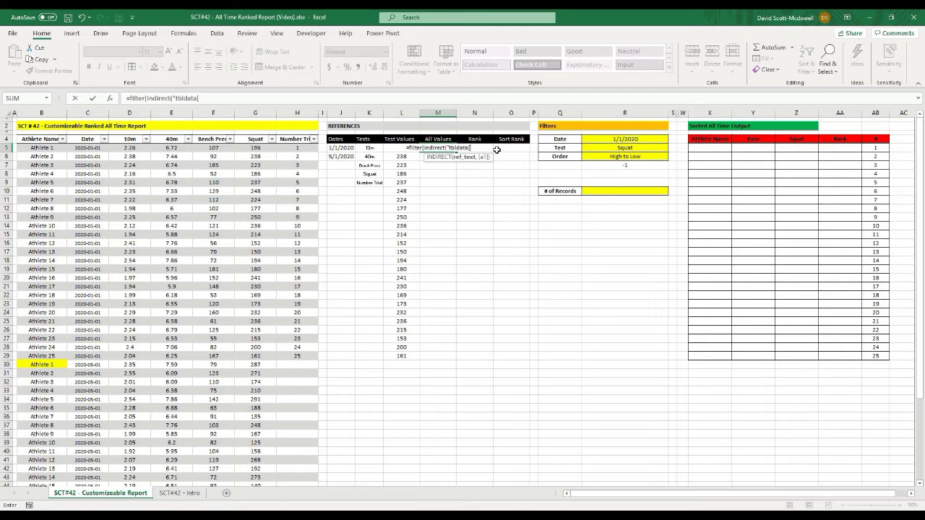
{"action": "type", "text": "\""}
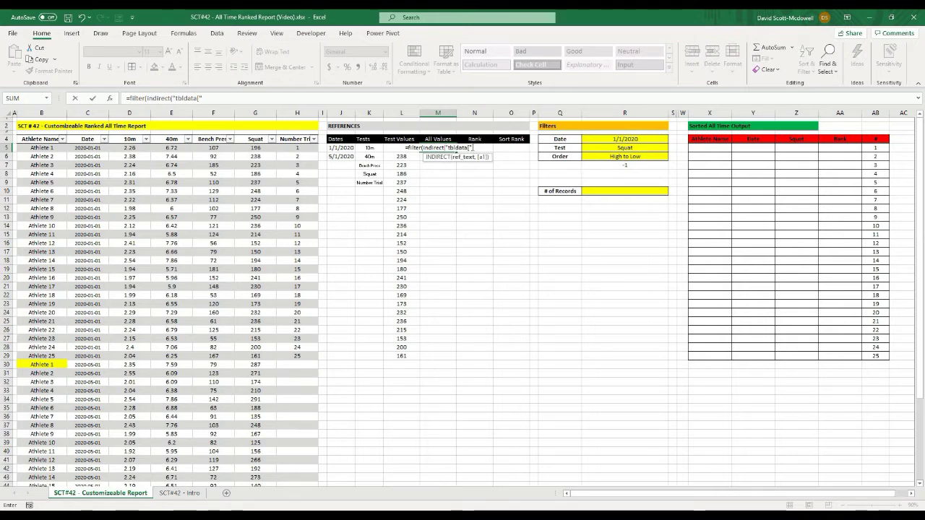
{"action": "type", "text": "&"}
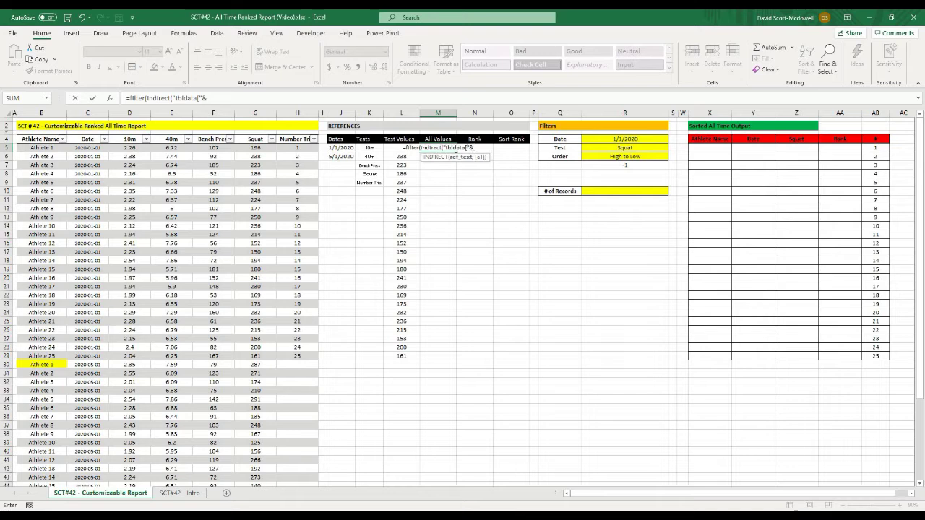
{"action": "left_click", "coordinate": [598, 147]}
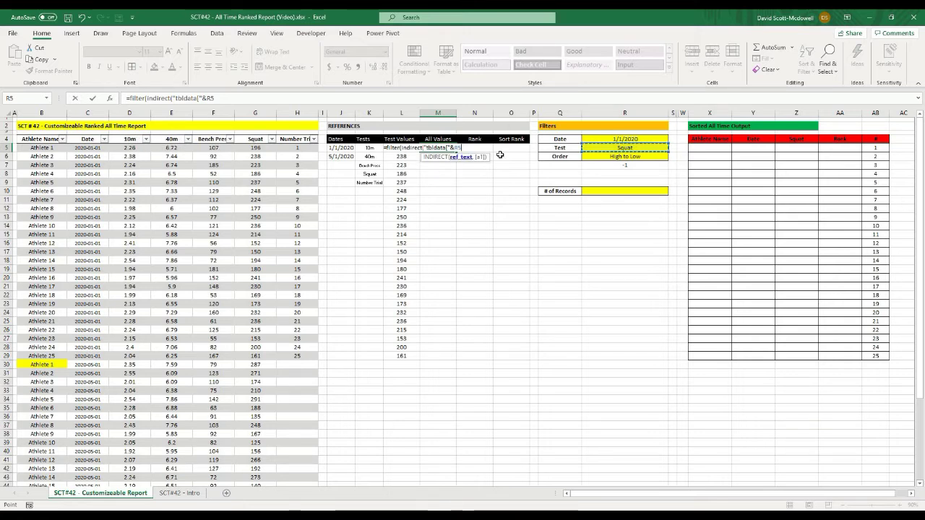
{"action": "type", "text": "&"}
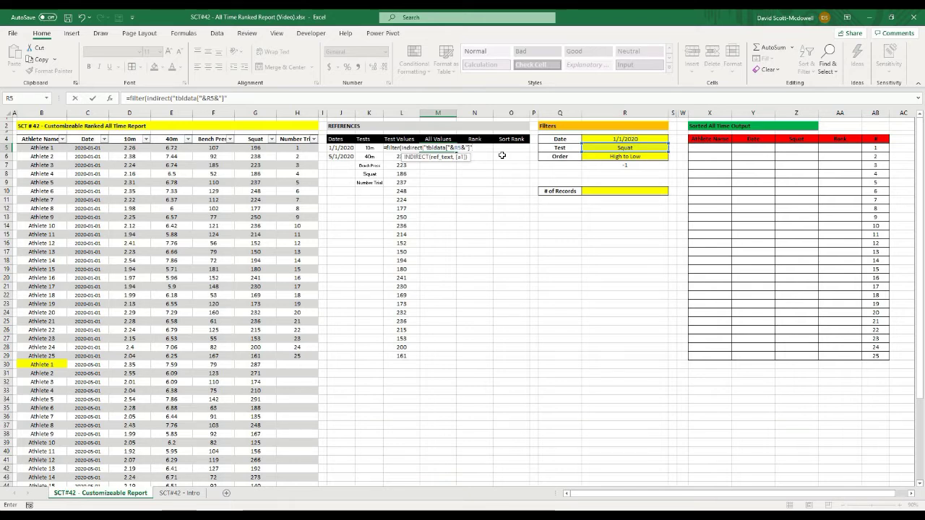
{"action": "type", "text": ")"}
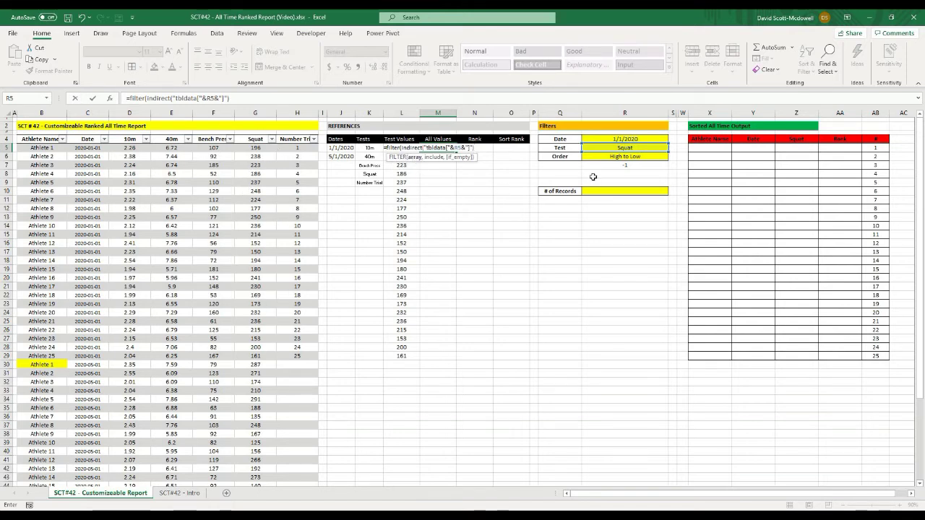
Finish the M5 FILTER formula with tbldata[Date] as its include argument and enter it
{"action": "type", "text": ","}
{"action": "type", "text": "tbldat"}
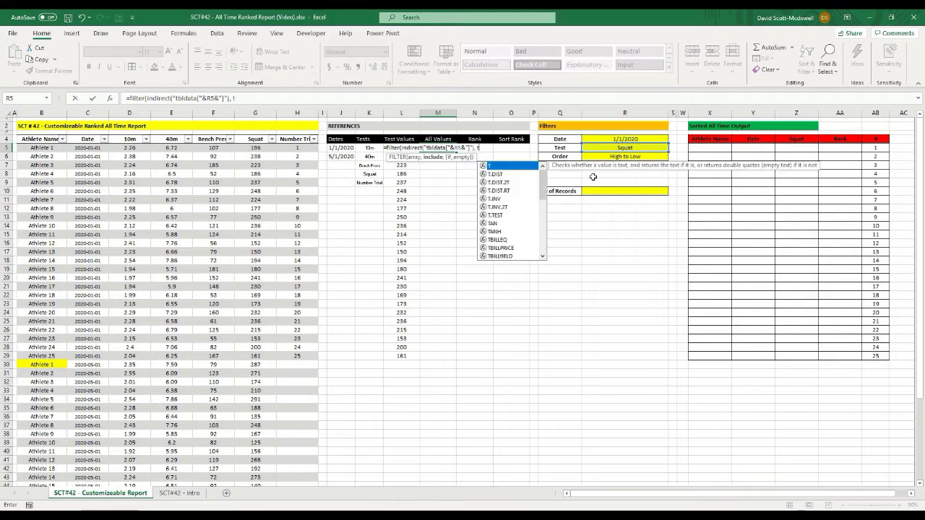
{"action": "type", "text": "a"}
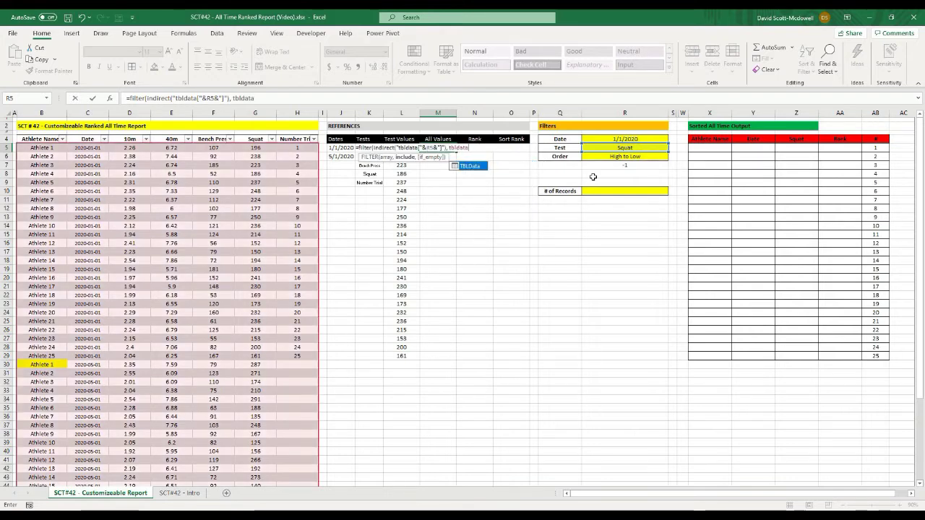
{"action": "type", "text": "["}
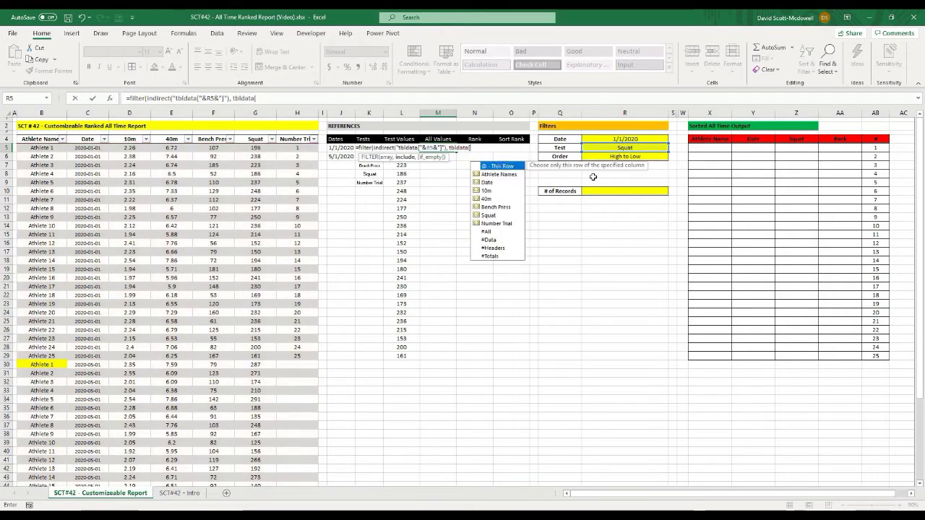
{"action": "double_click", "coordinate": [487, 183]}
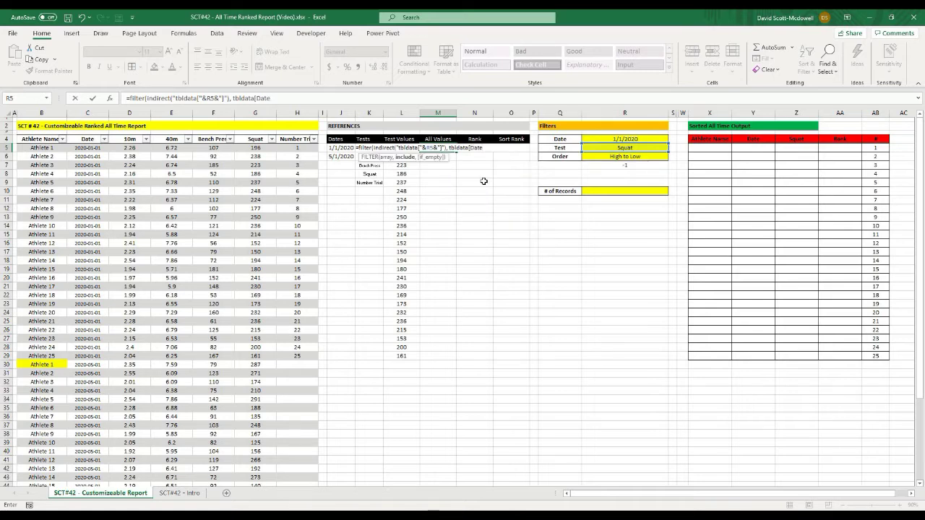
{"action": "type", "text": "]"}
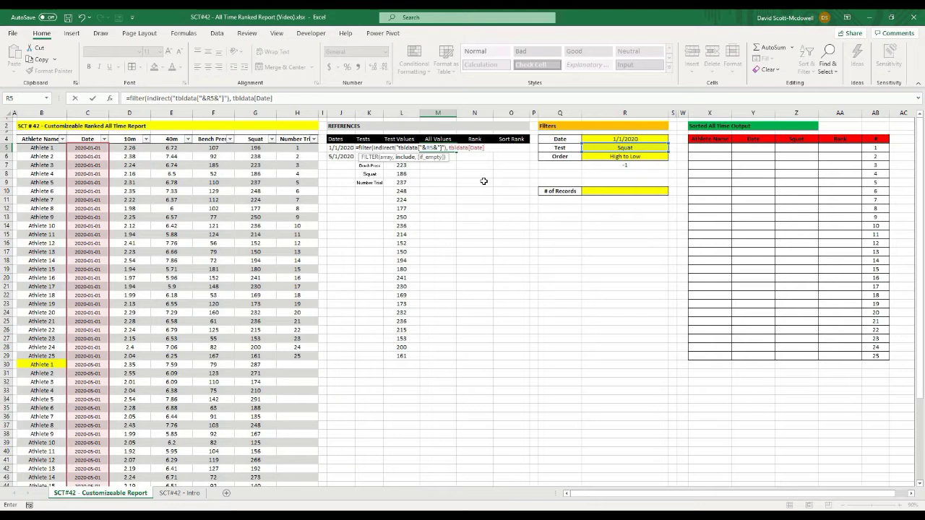
{"action": "type", "text": ")"}
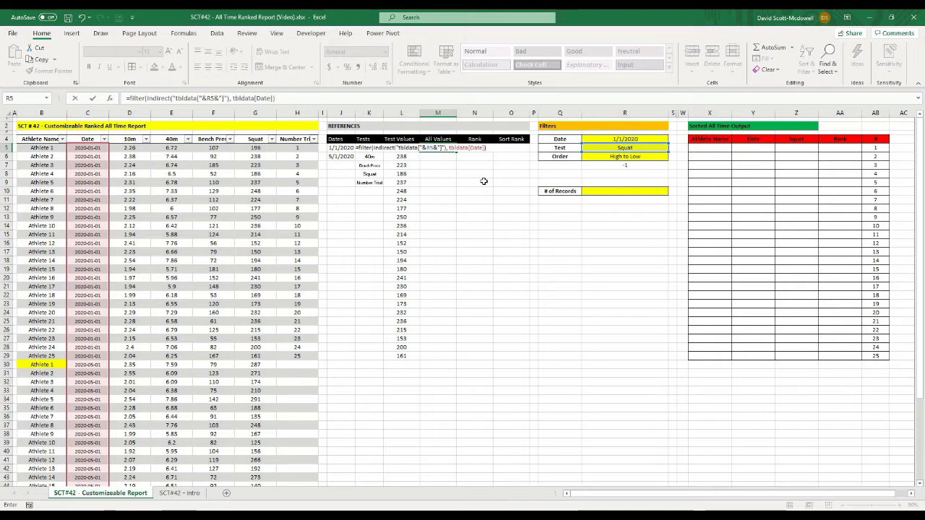
{"action": "key", "text": "Return"}
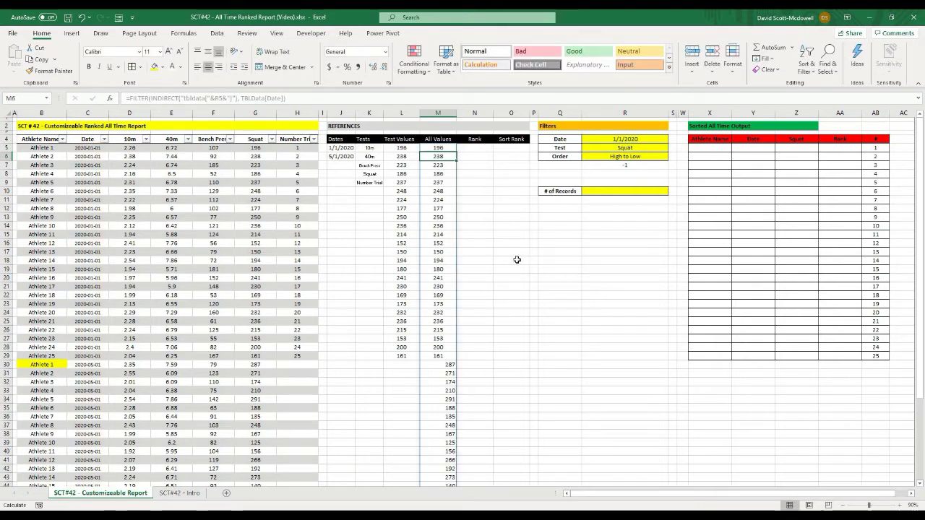
Centre the spilled All Values results in M5:M54
{"action": "left_click", "coordinate": [438, 148]}
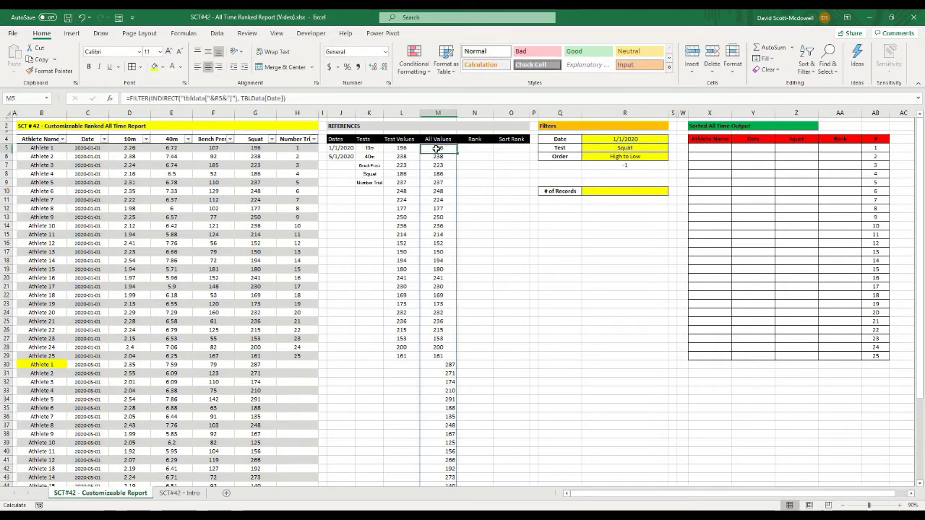
{"action": "left_click_drag", "start_coordinate": [437, 148], "coordinate": [449, 479]}
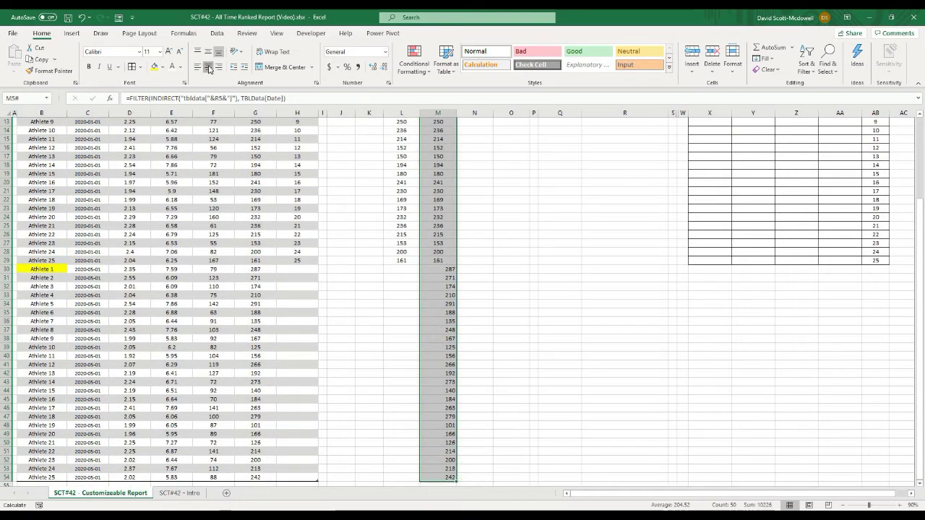
{"action": "key", "text": "ctrl+BackSpace"}
{"action": "left_click", "coordinate": [589, 338]}
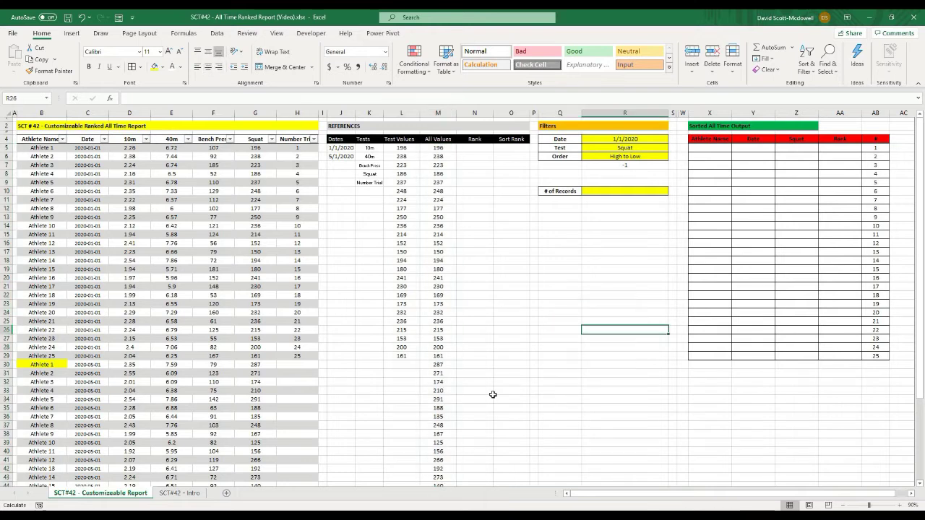
Switch the Test filter in R5 to Number Trial
{"action": "scroll", "coordinate": [428, 407], "scroll_direction": "down", "scroll_amount": 5}
{"action": "scroll", "coordinate": [533, 412], "scroll_direction": "down", "scroll_amount": 4}
{"action": "scroll", "coordinate": [533, 412], "scroll_direction": "up", "scroll_amount": 9}
{"action": "left_click", "coordinate": [661, 148]}
{"action": "left_click", "coordinate": [672, 148]}
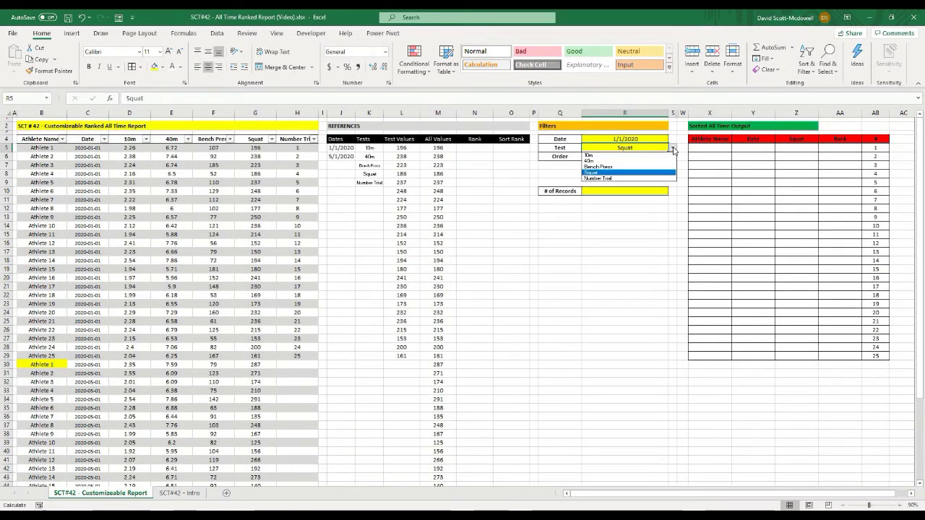
{"action": "left_click", "coordinate": [591, 178]}
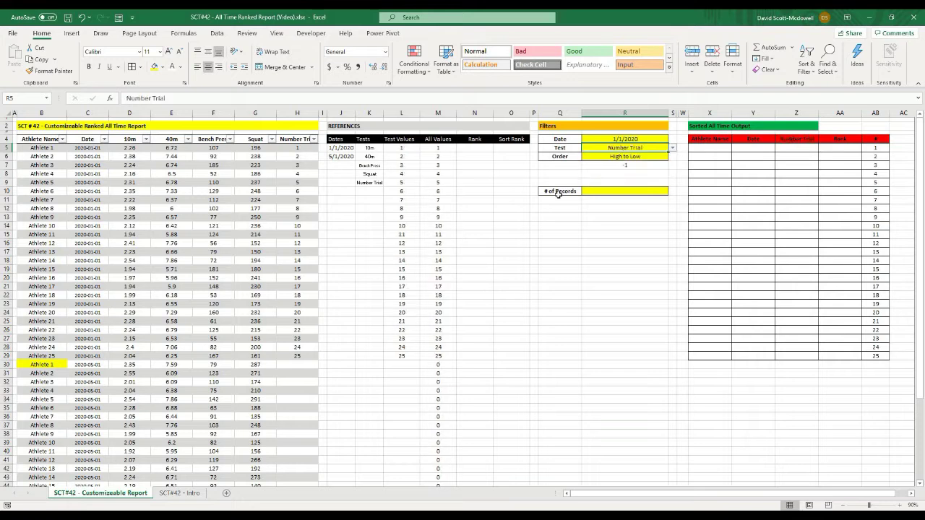
Inspect the M5 FILTER formula and its spilled All Values results for the Number Trial test
{"action": "left_click", "coordinate": [447, 148]}
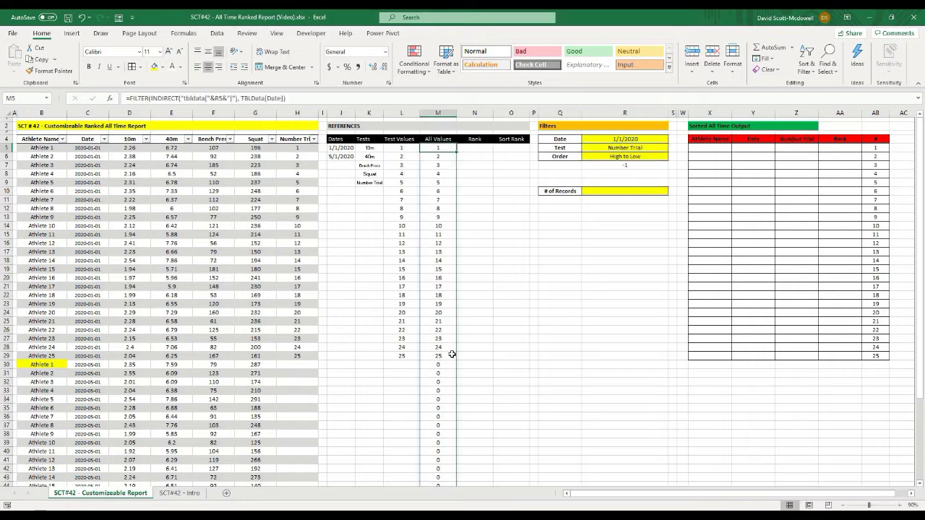
{"action": "left_click", "coordinate": [576, 356]}
{"action": "scroll", "coordinate": [576, 359], "scroll_direction": "down", "scroll_amount": 6}
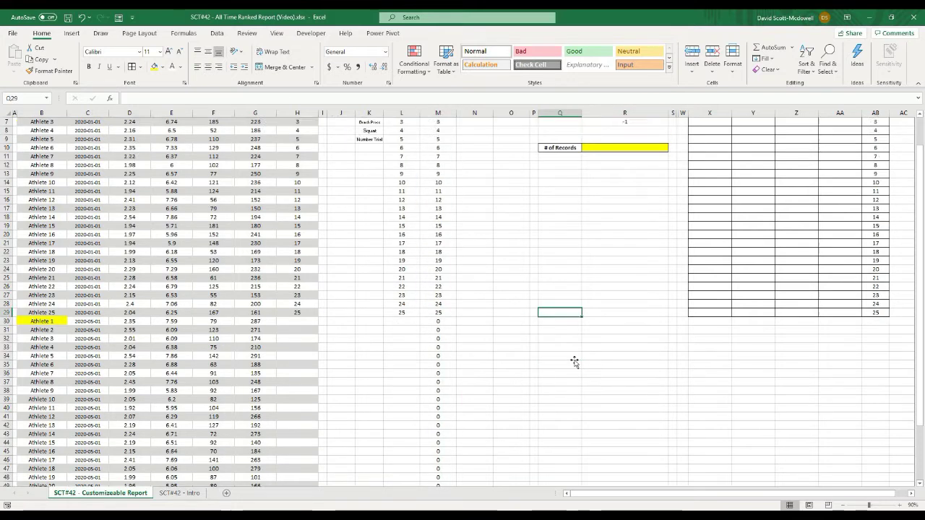
{"action": "scroll", "coordinate": [574, 362], "scroll_direction": "up", "scroll_amount": 6}
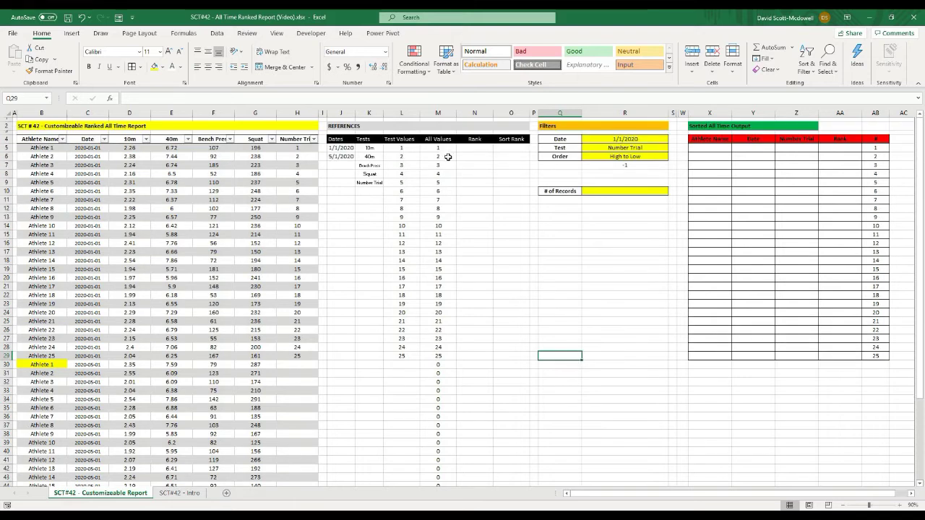
{"action": "left_click", "coordinate": [447, 151]}
{"action": "left_click", "coordinate": [530, 347]}
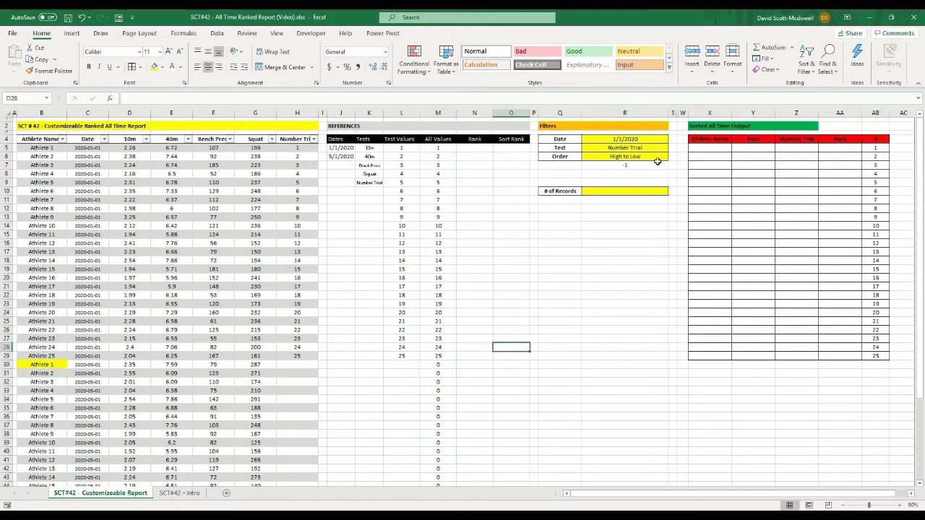
Set the Test filter in R5 back to Squat
{"action": "left_click", "coordinate": [658, 148]}
{"action": "left_click", "coordinate": [673, 148]}
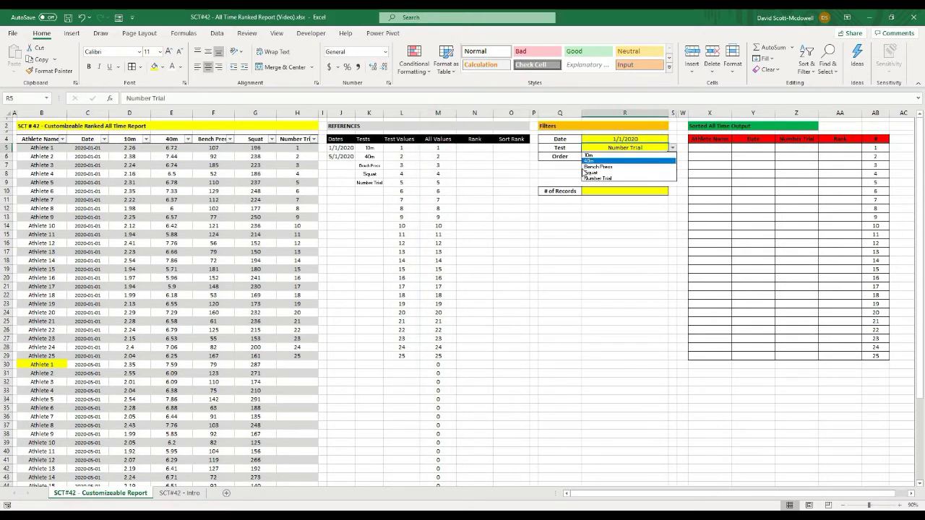
{"action": "left_click", "coordinate": [590, 172]}
{"action": "left_click", "coordinate": [578, 313]}
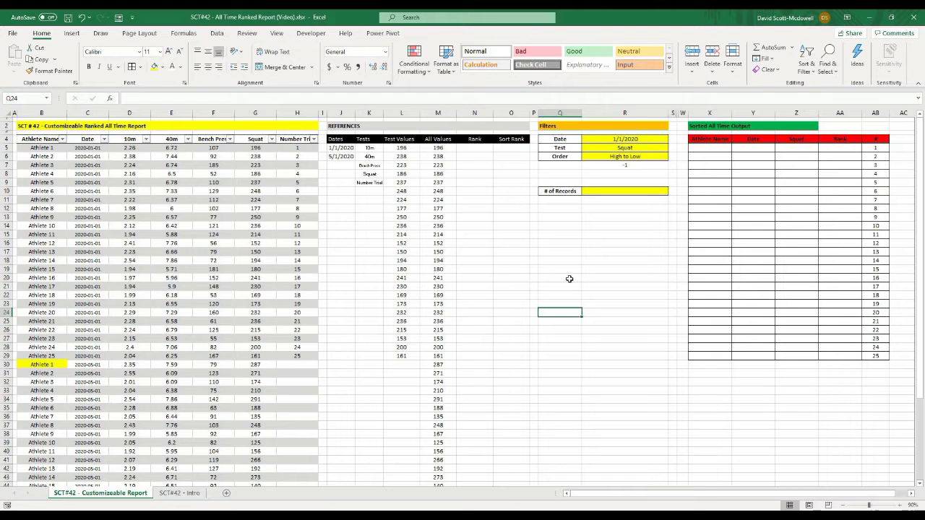
{"action": "left_click", "coordinate": [615, 277]}
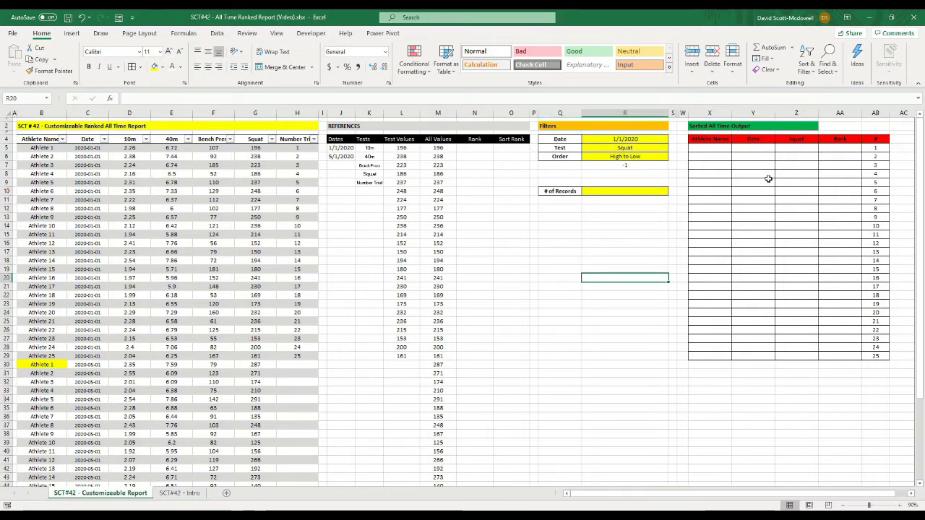
Start a RANK formula in N5 under Rank, with the spilled range M5# as its number argument
{"action": "left_click", "coordinate": [484, 148]}
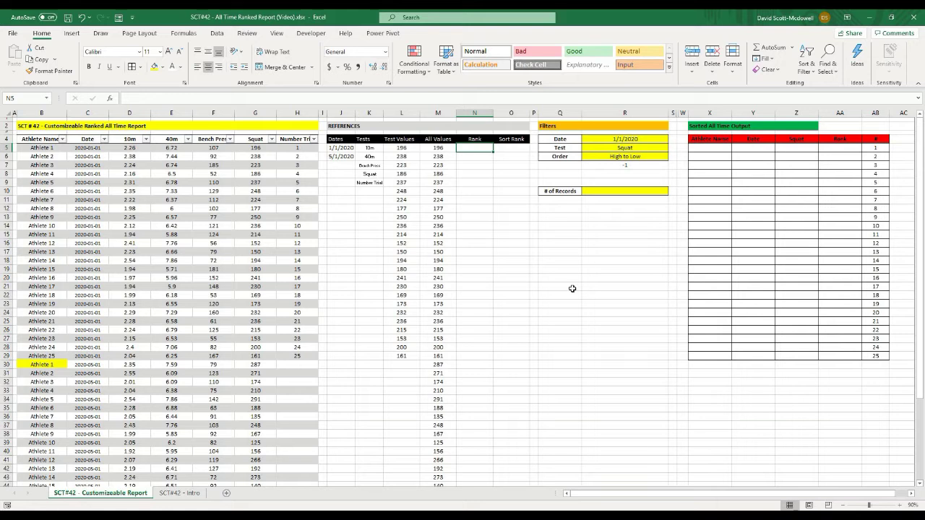
{"action": "type", "text": "="}
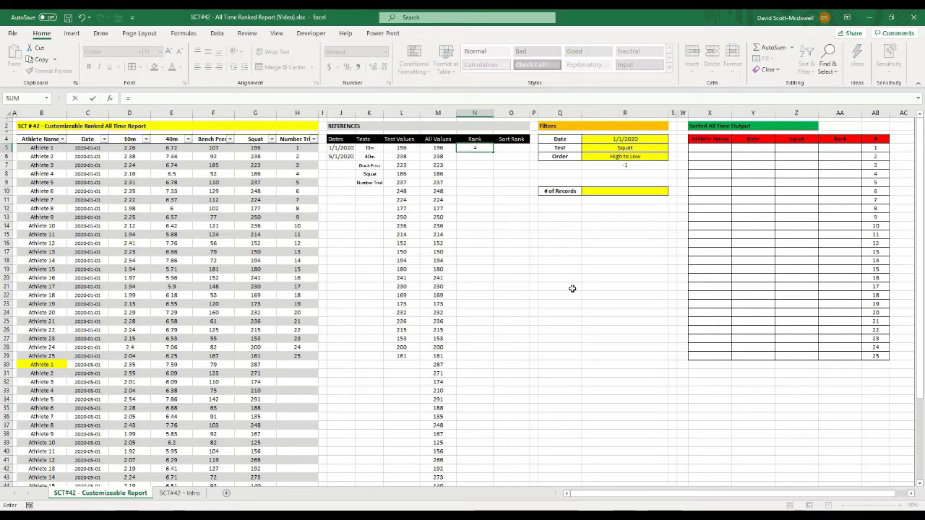
{"action": "type", "text": "rank"}
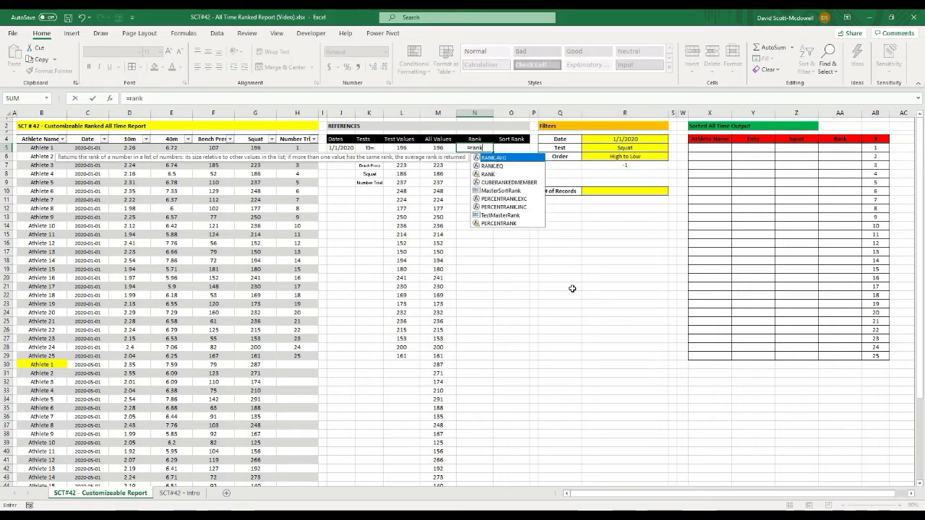
{"action": "type", "text": "("}
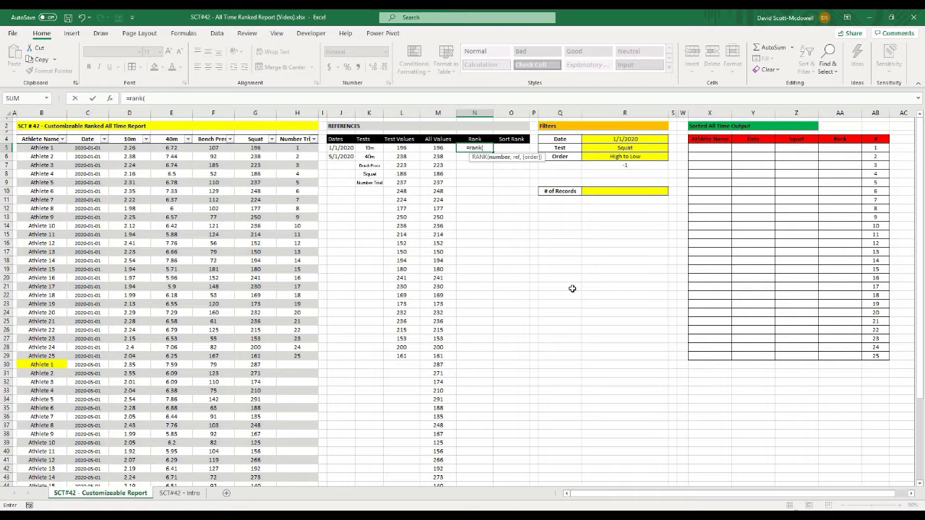
{"action": "left_click", "coordinate": [443, 150]}
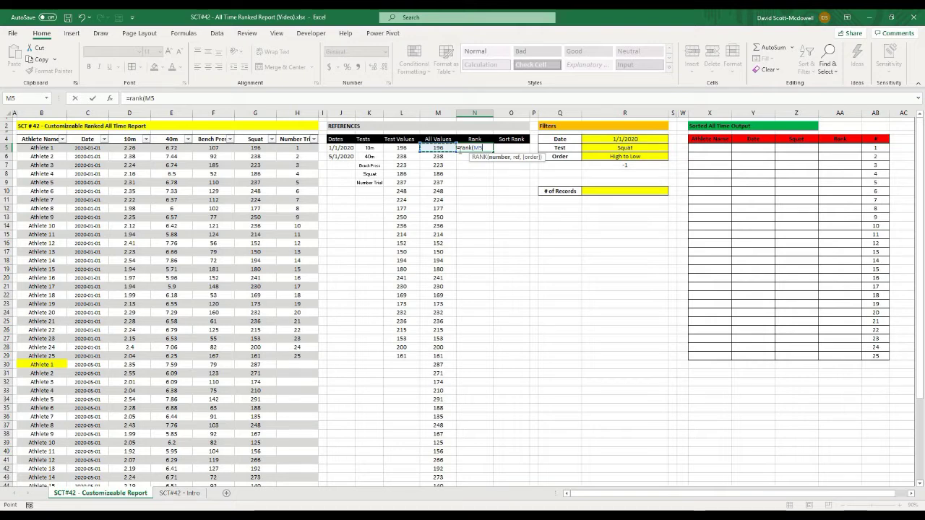
{"action": "key", "text": "ctrl+shift+Down"}
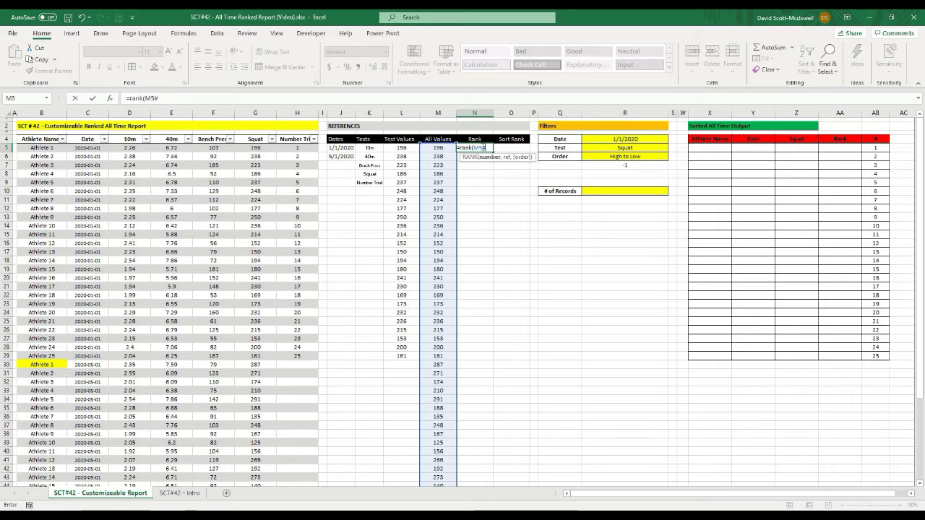
{"action": "type", "text": ","}
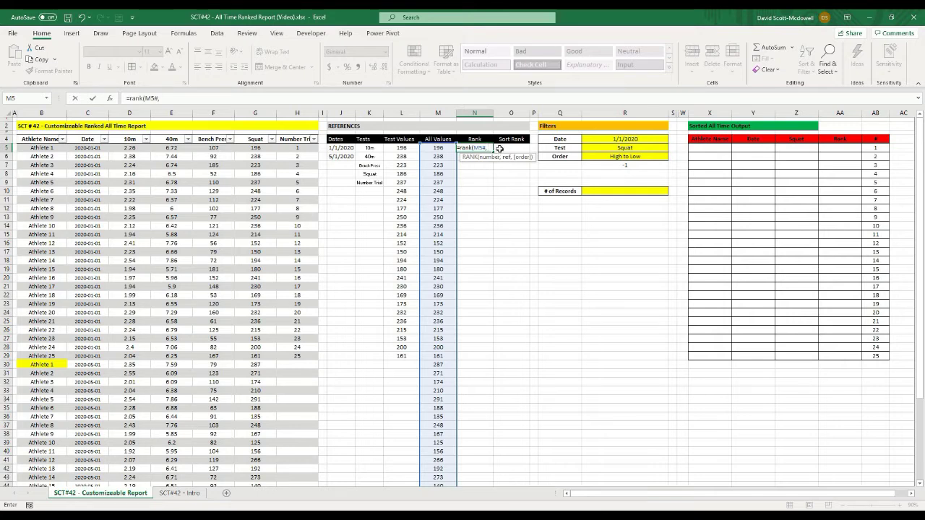
Add INDIRECT("tbldata["&R5&"]" as the ref argument of the N5 RANK formula, leaving its closing parenthesis off
{"action": "type", "text": "indirect"}
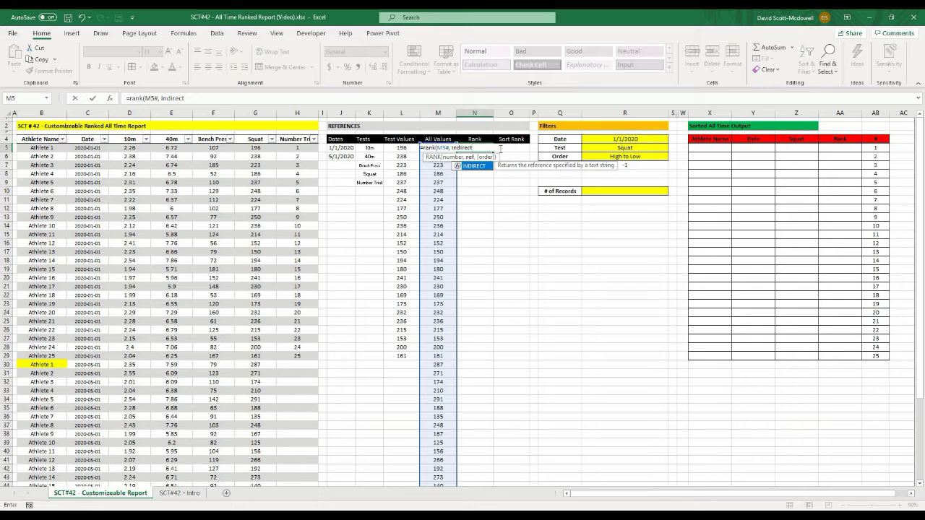
{"action": "type", "text": "("}
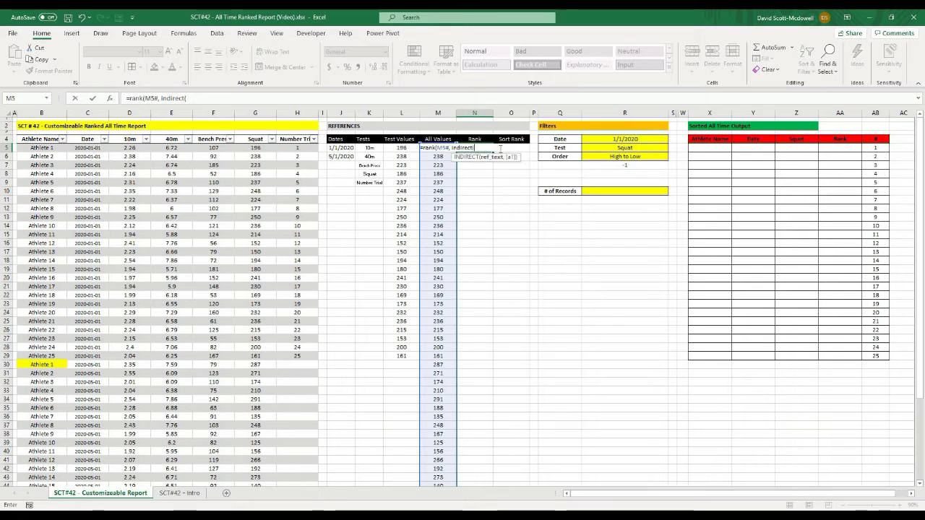
{"action": "type", "text": "tbldata"}
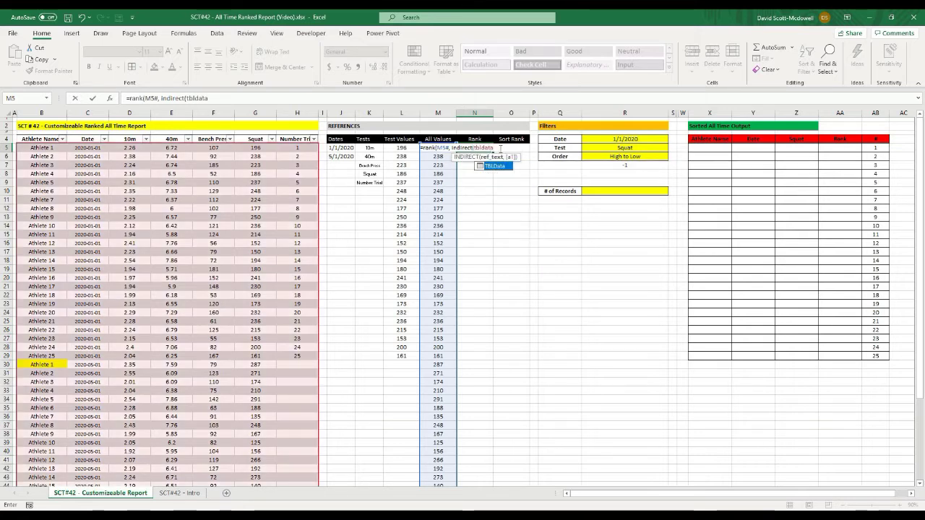
{"action": "left_click", "coordinate": [475, 147]}
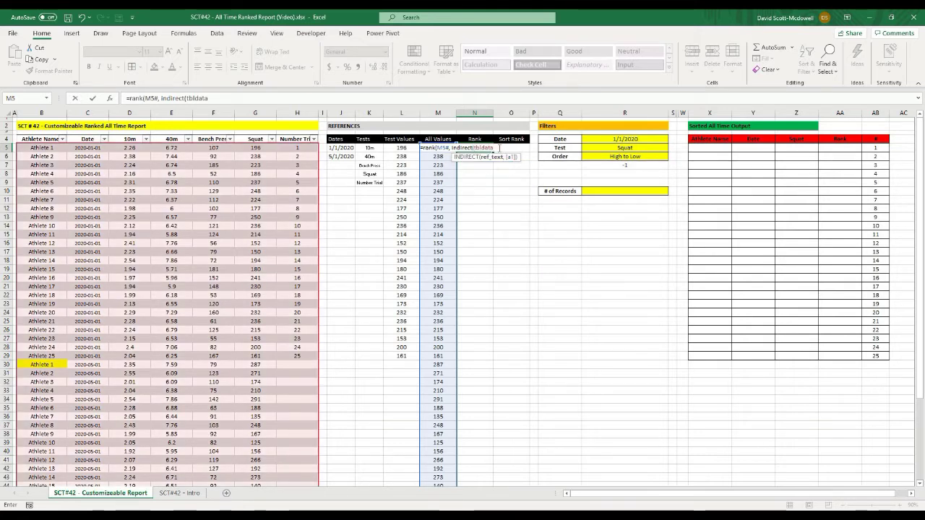
{"action": "left_click", "coordinate": [475, 147]}
{"action": "type", "text": "\""}
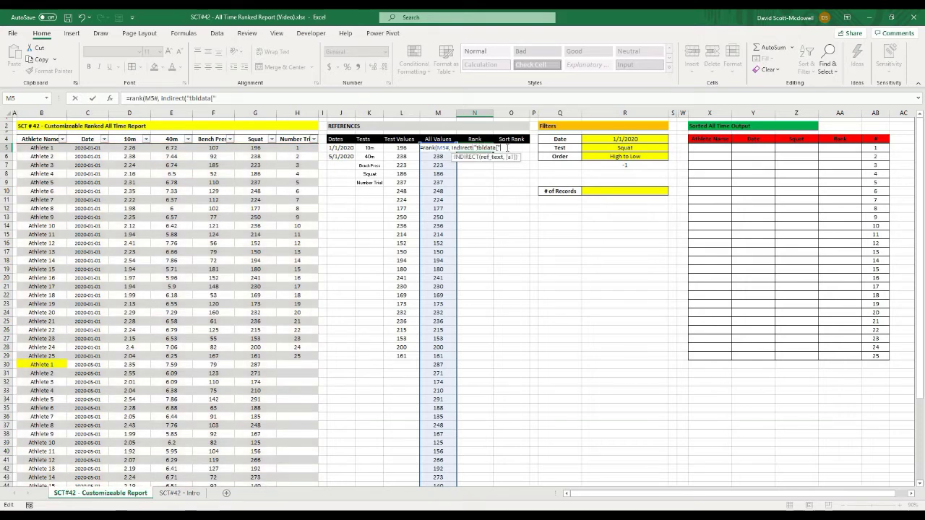
{"action": "type", "text": "&"}
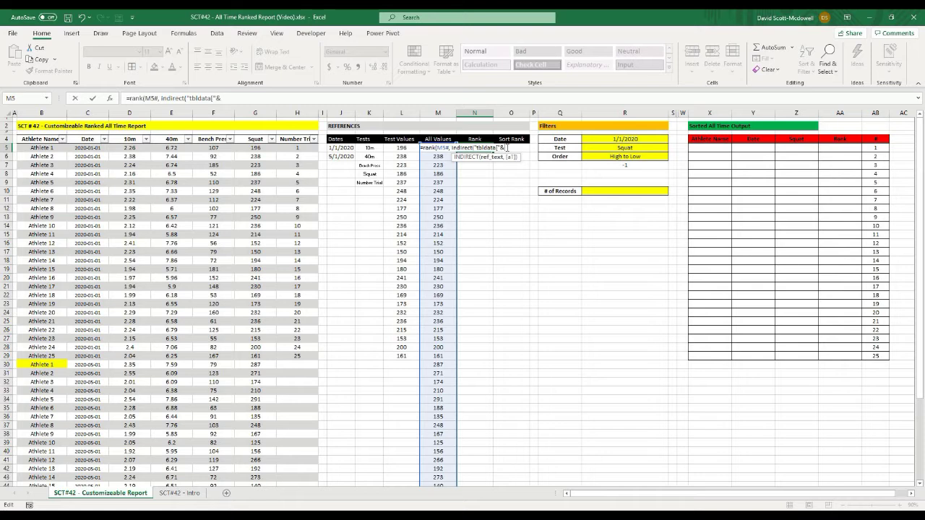
{"action": "left_click", "coordinate": [612, 148]}
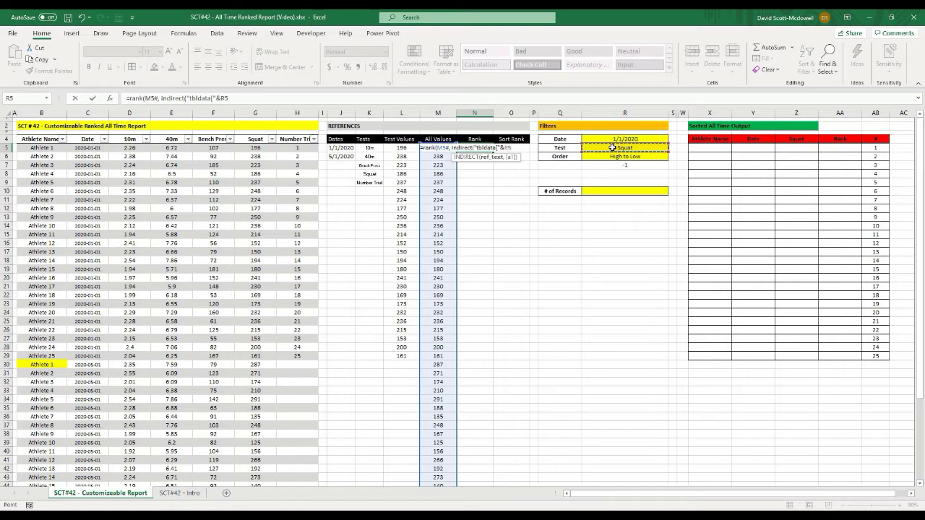
{"action": "type", "text": "&"}
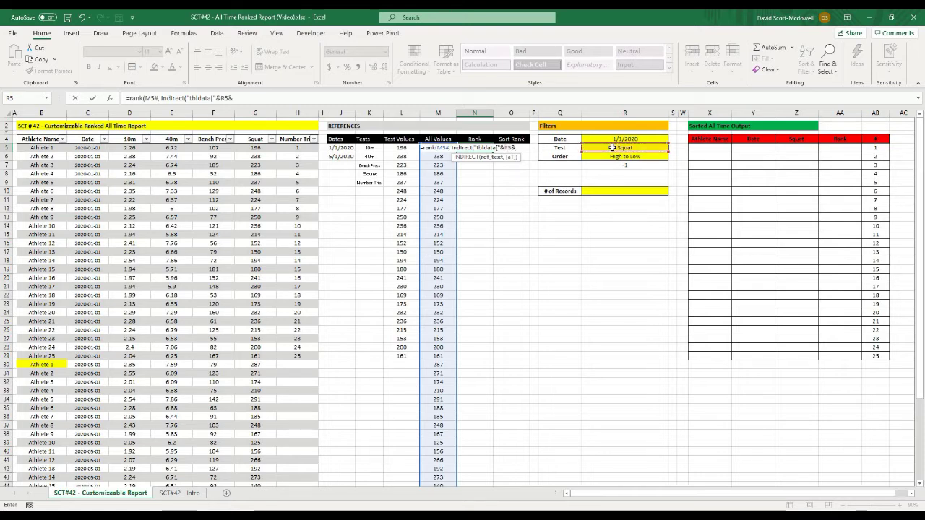
{"action": "type", "text": "\""}
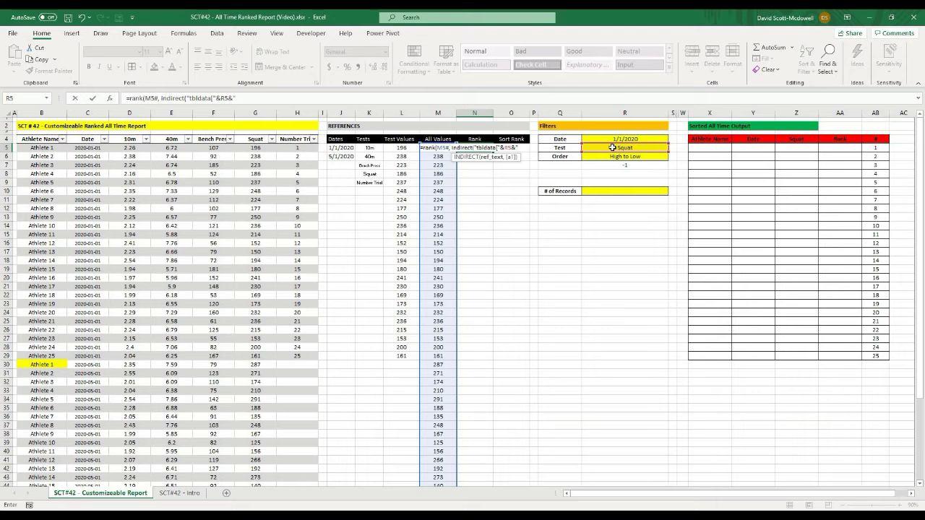
{"action": "type", "text": "]\""}
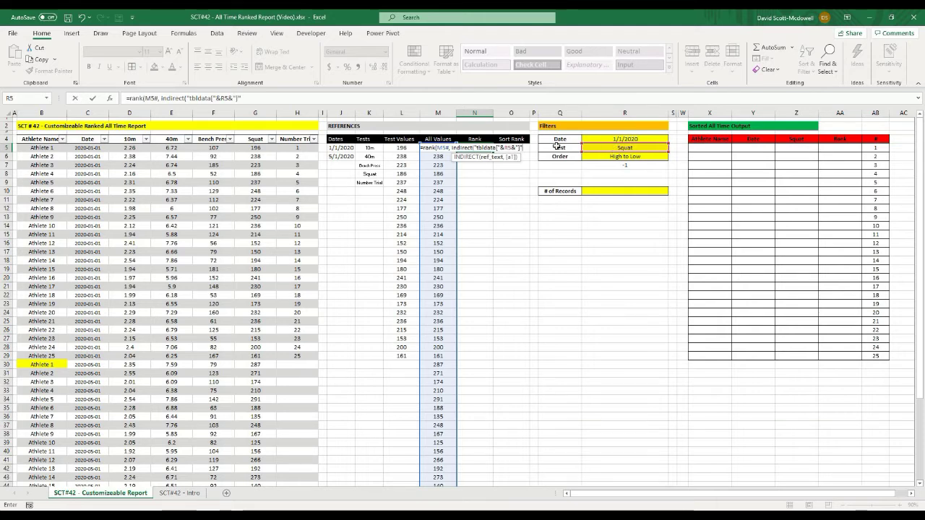
Make the R5 reference absolute as $R$5 in the N5 formula and close the INDIRECT function
{"action": "left_click", "coordinate": [508, 147]}
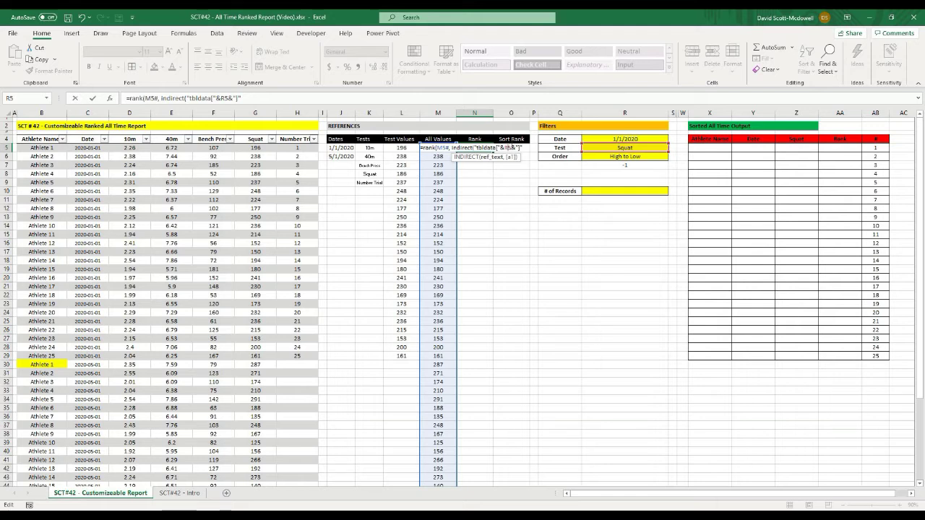
{"action": "key", "text": "F4"}
{"action": "left_click", "coordinate": [273, 98]}
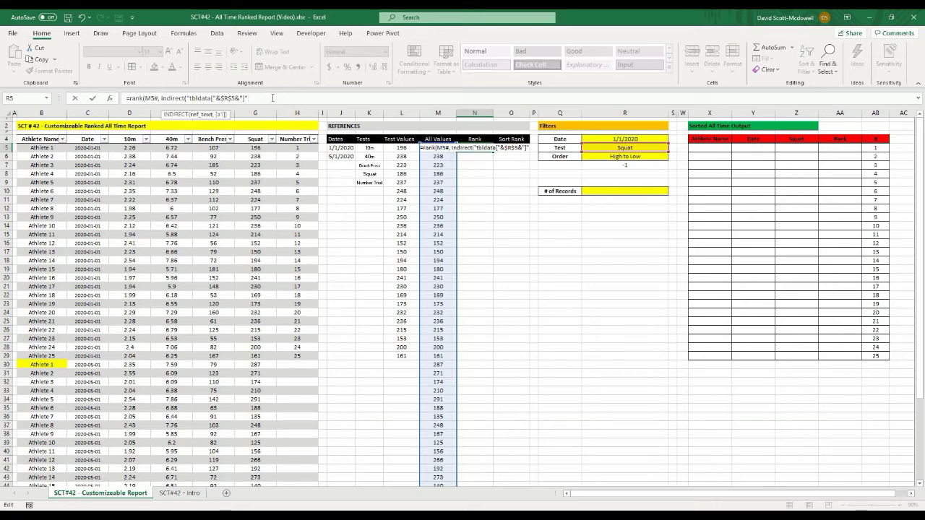
{"action": "type", "text": ")"}
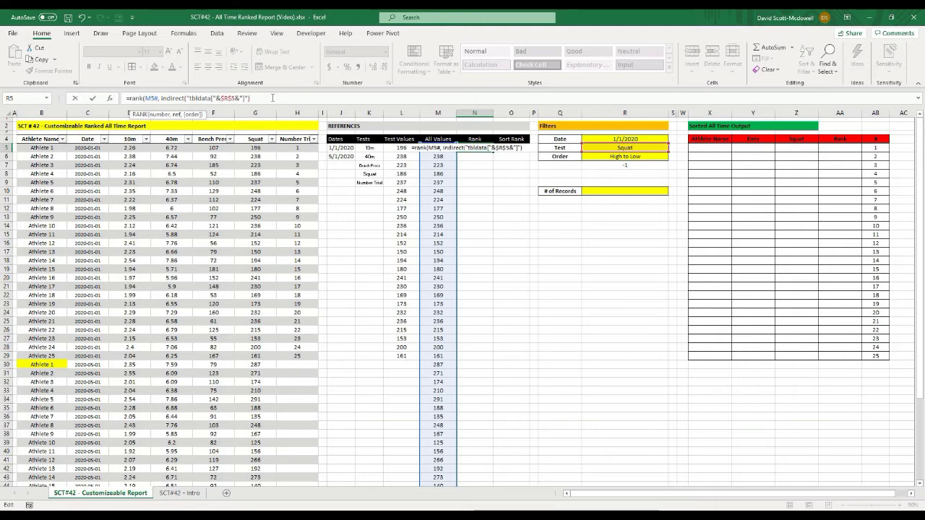
Add the absolute reference $R$8 as the order argument of the N5 RANK formula, close it and enter it
{"action": "type", "text": ","}
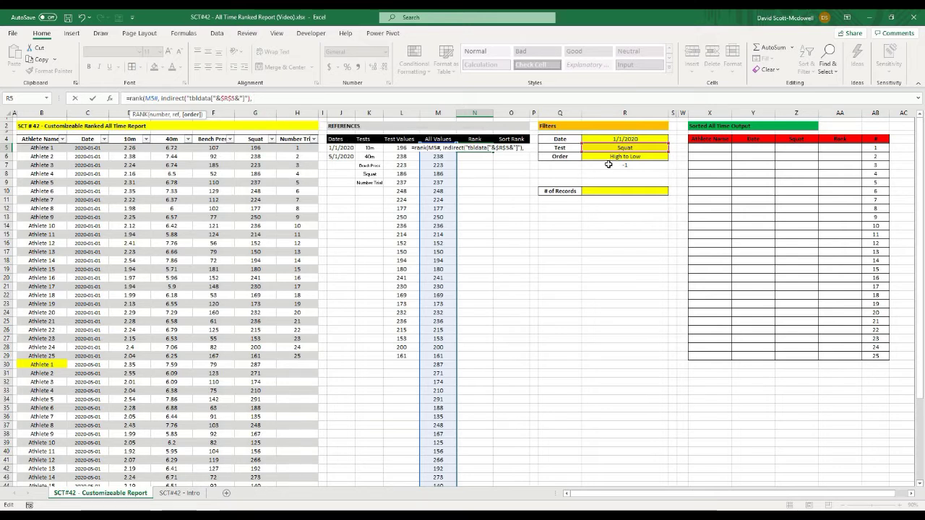
{"action": "left_click", "coordinate": [253, 98]}
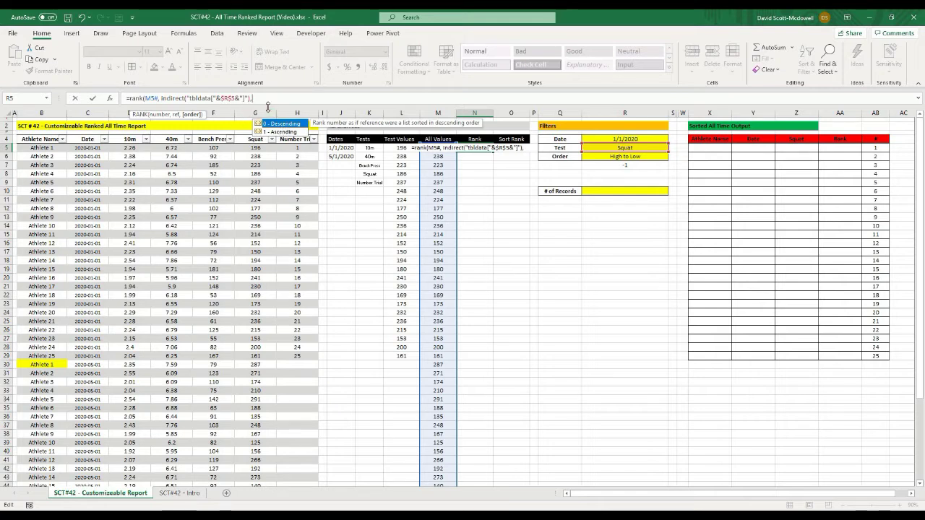
{"action": "left_click", "coordinate": [273, 99]}
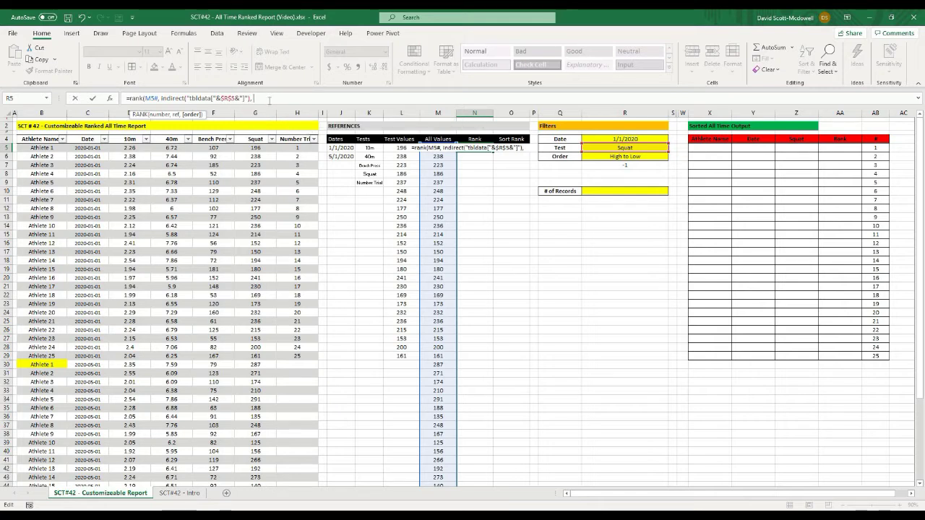
{"action": "left_click", "coordinate": [605, 174]}
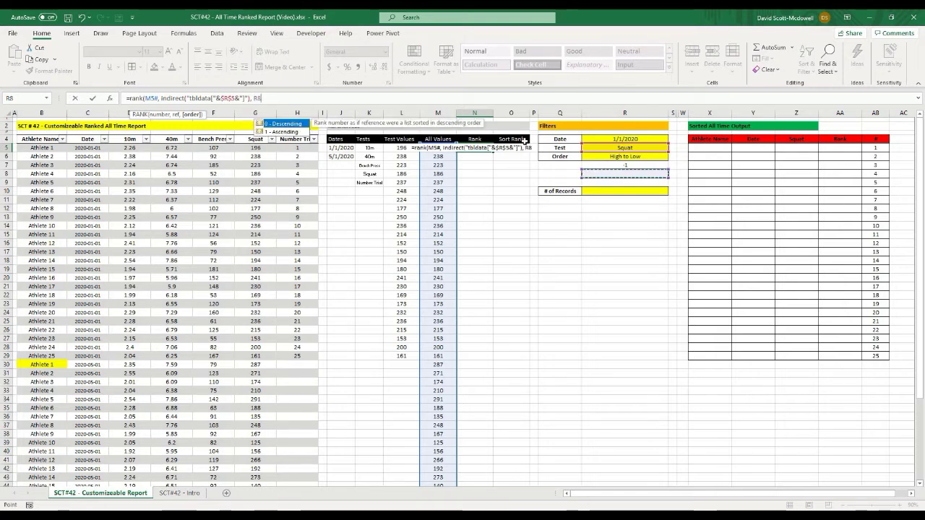
{"action": "key", "text": "F4"}
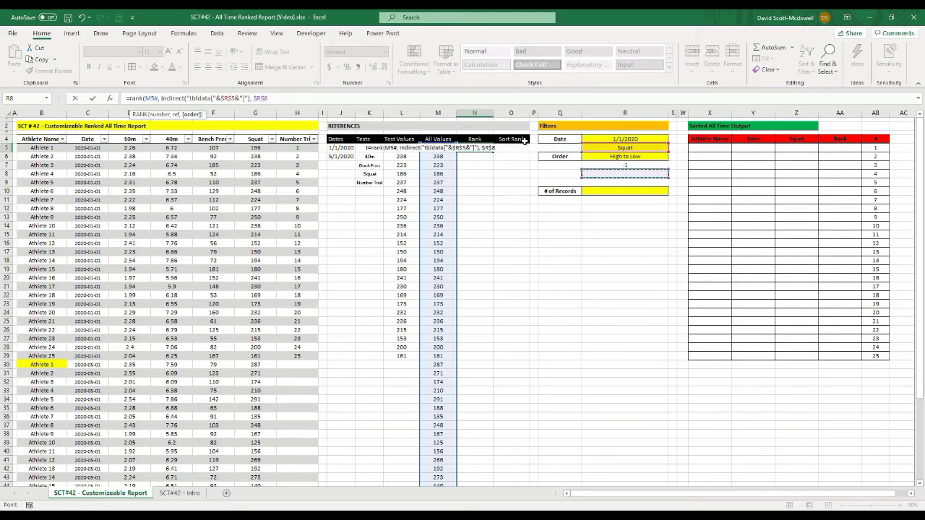
{"action": "type", "text": ")"}
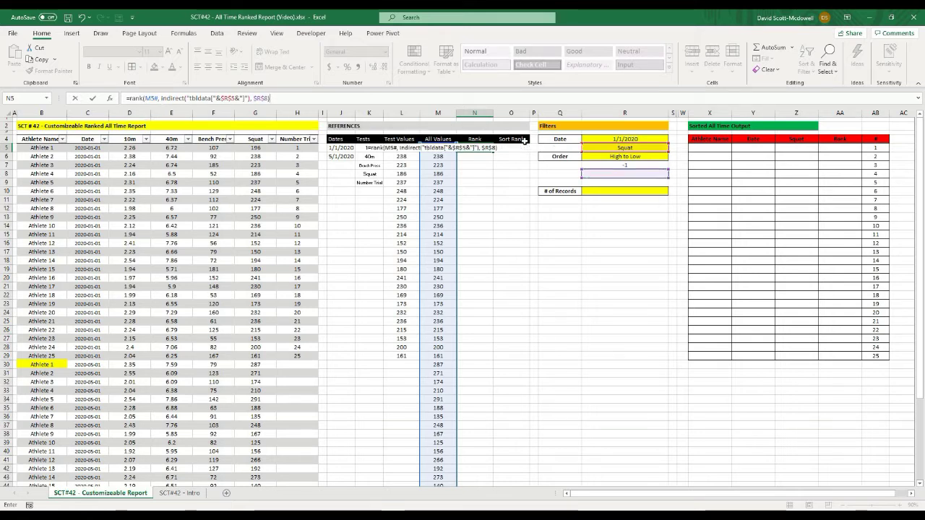
{"action": "key", "text": "Return"}
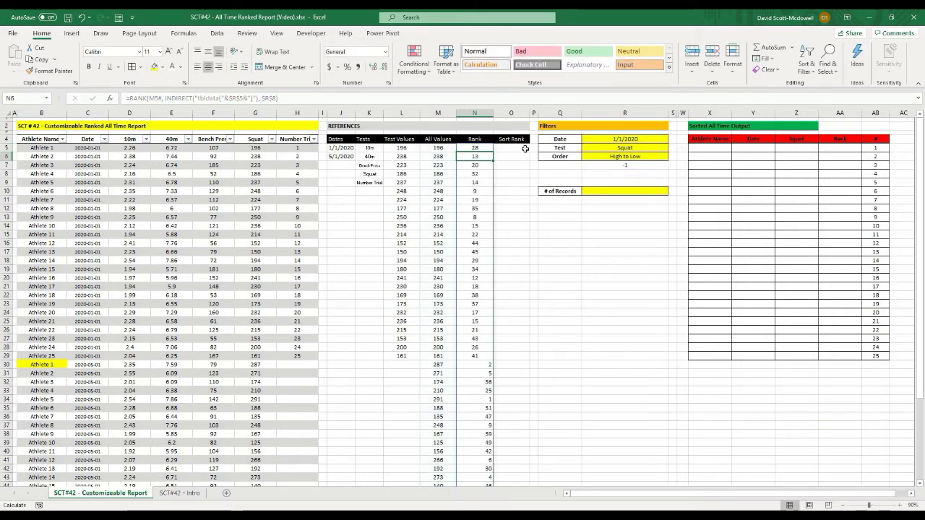
Center the spilled Rank values from N5 down to N54
{"action": "left_click", "coordinate": [478, 149]}
{"action": "left_click_drag", "start_coordinate": [477, 150], "coordinate": [479, 460]}
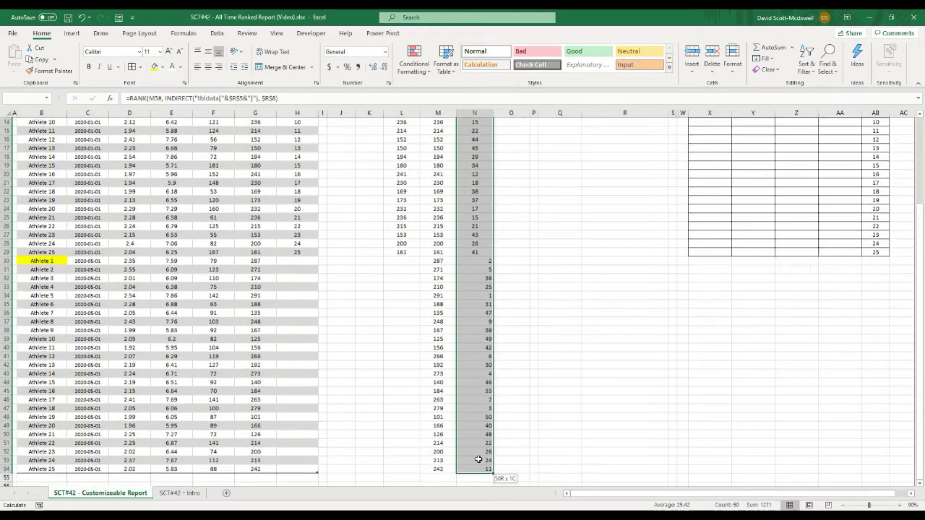
{"action": "scroll", "coordinate": [211, 68], "scroll_direction": "up", "scroll_amount": 3}
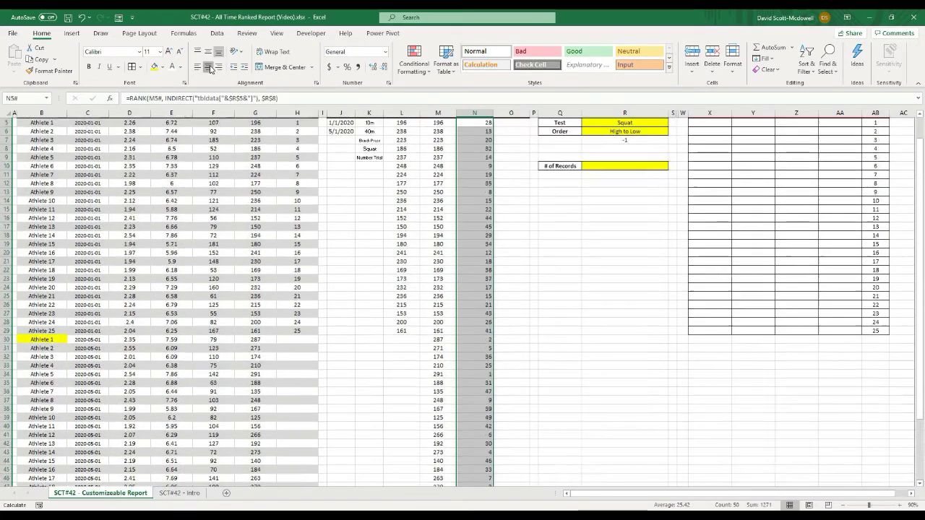
{"action": "scroll", "coordinate": [306, 142], "scroll_direction": "up", "scroll_amount": 1}
{"action": "left_click", "coordinate": [484, 148]}
{"action": "left_click", "coordinate": [561, 200]}
Delete the order argument from the N5 RANK formula and re-enter it as the absolute reference $R$8
{"action": "left_click", "coordinate": [615, 173]}
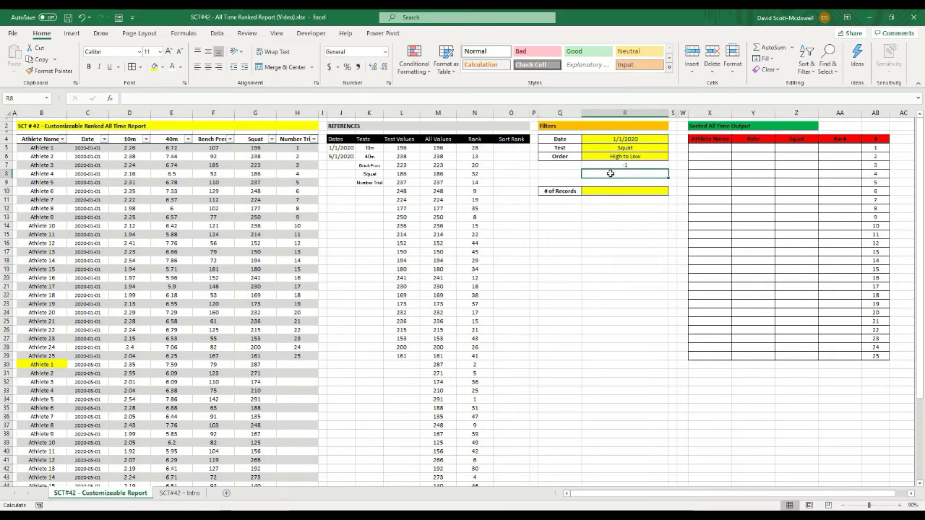
{"action": "left_click", "coordinate": [475, 147]}
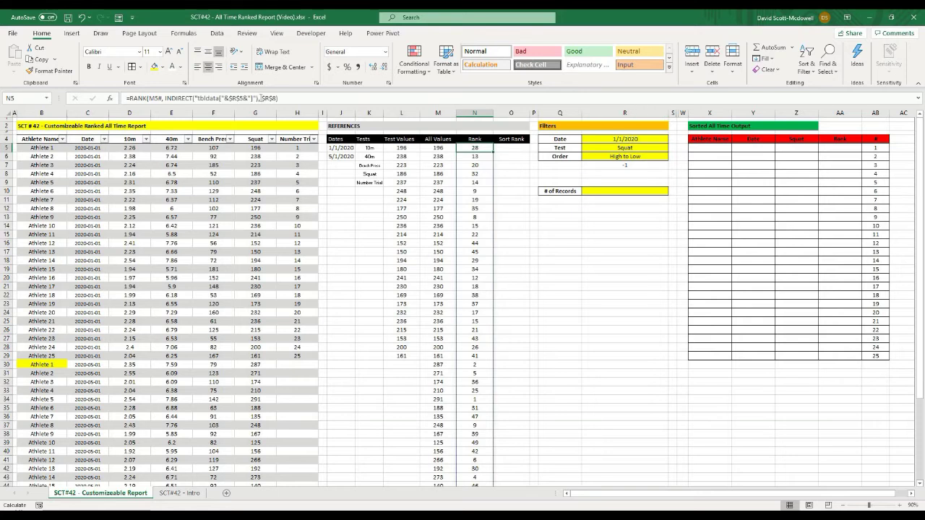
{"action": "left_click", "coordinate": [279, 98]}
{"action": "left_click", "coordinate": [261, 98]}
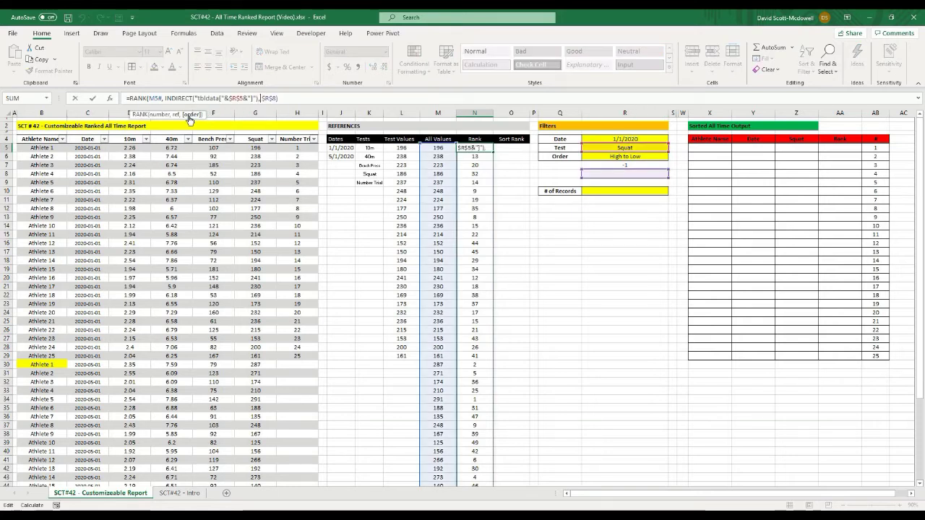
{"action": "left_click", "coordinate": [277, 99]}
{"action": "left_click_drag", "start_coordinate": [277, 98], "coordinate": [262, 98]}
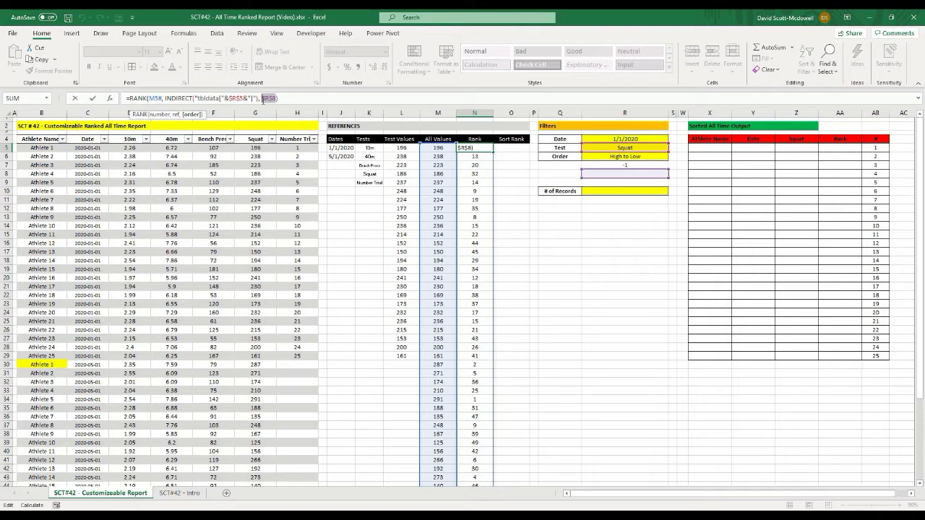
{"action": "key", "text": "BackSpace"}
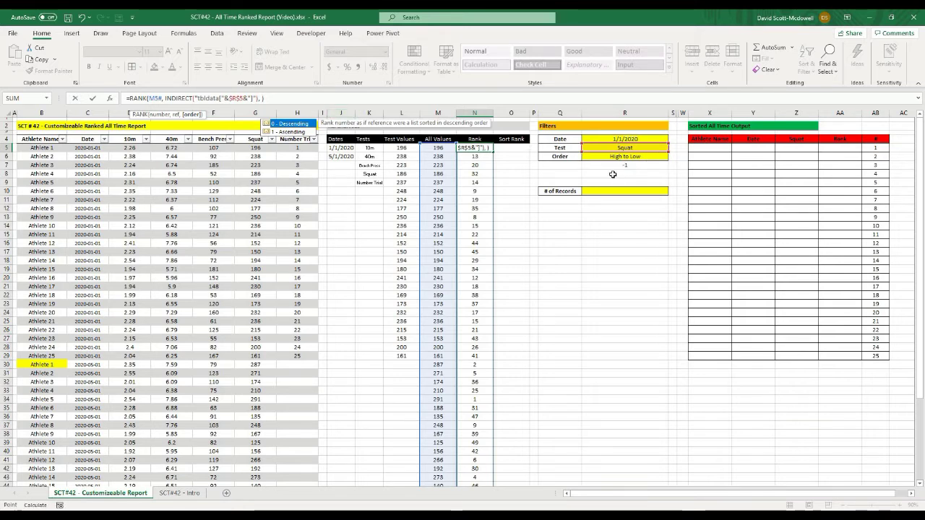
{"action": "left_click", "coordinate": [613, 174]}
{"action": "key", "text": "F4"}
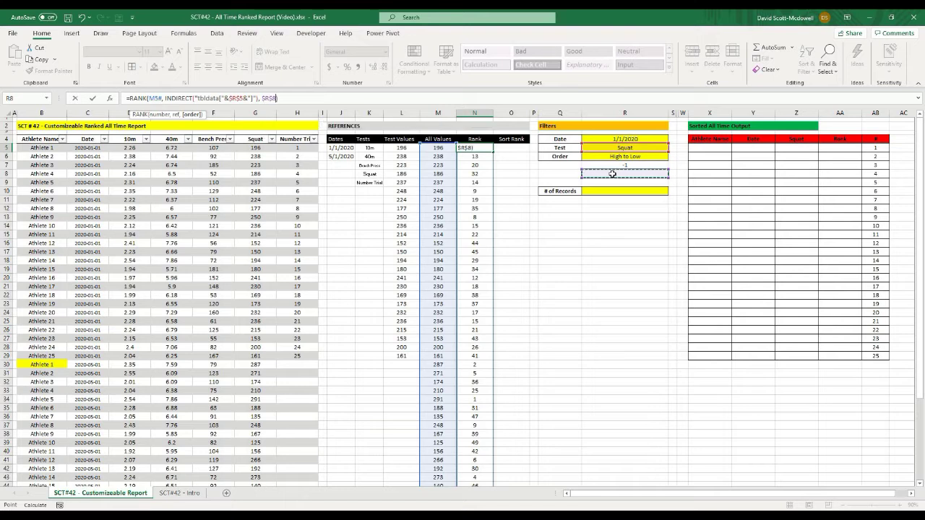
{"action": "key", "text": "Return"}
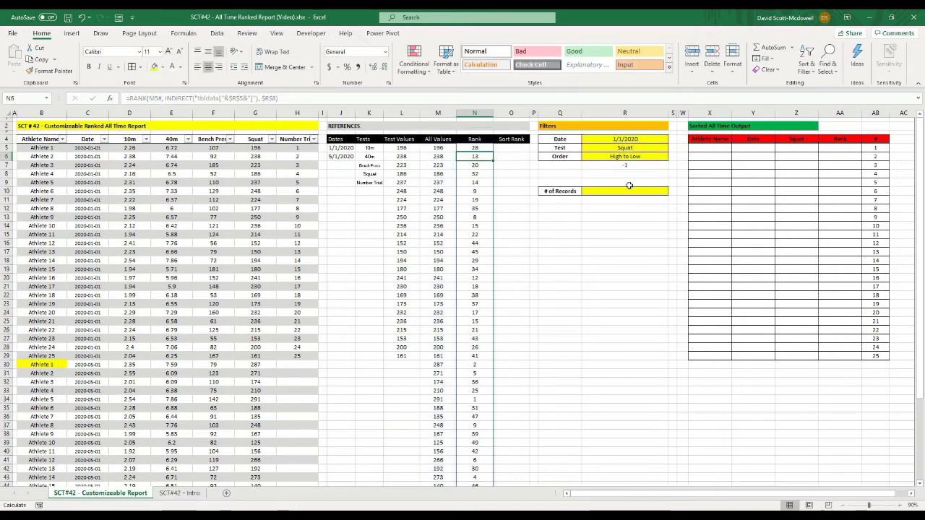
Copy the full IF formula text from R7 and paste it unchanged into R8
{"action": "left_click", "coordinate": [627, 173]}
{"action": "left_click", "coordinate": [642, 166]}
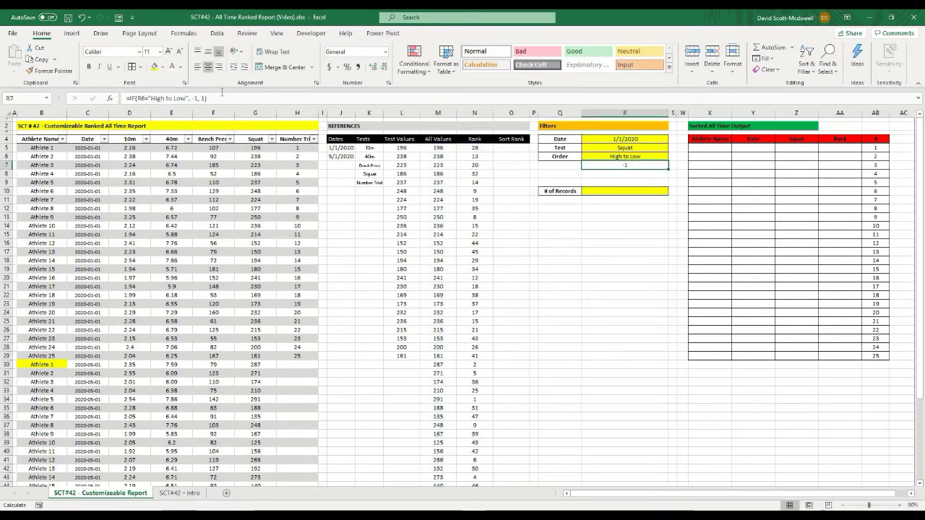
{"action": "left_click_drag", "start_coordinate": [208, 99], "coordinate": [126, 98]}
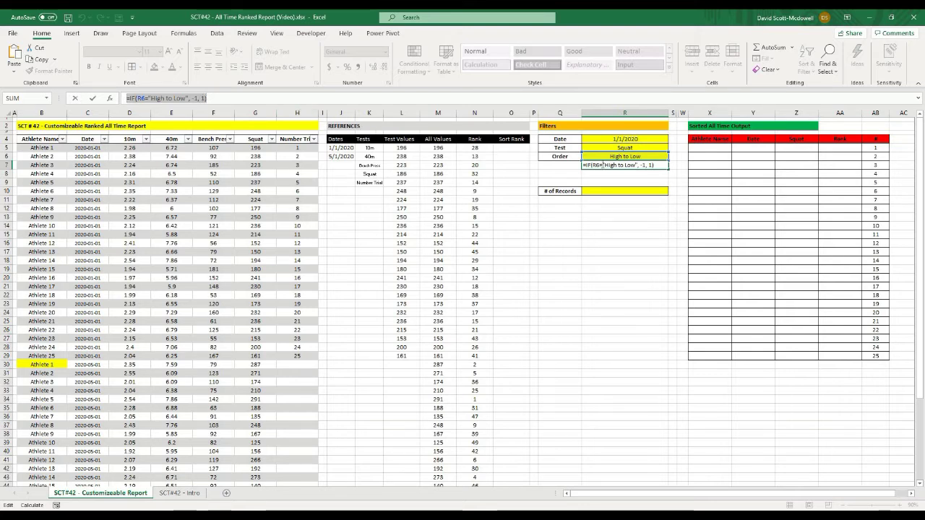
{"action": "key", "text": "Return"}
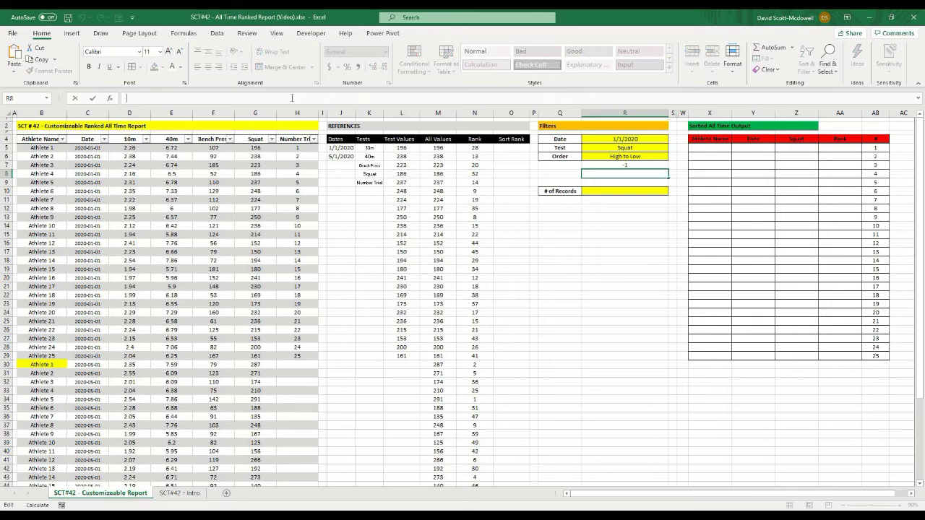
{"action": "key", "text": "ctrl+v"}
Change the value-if-true in R8 so the formula is =IF(R6="High to Low", 0, 1), and center the cell
{"action": "left_click", "coordinate": [151, 98]}
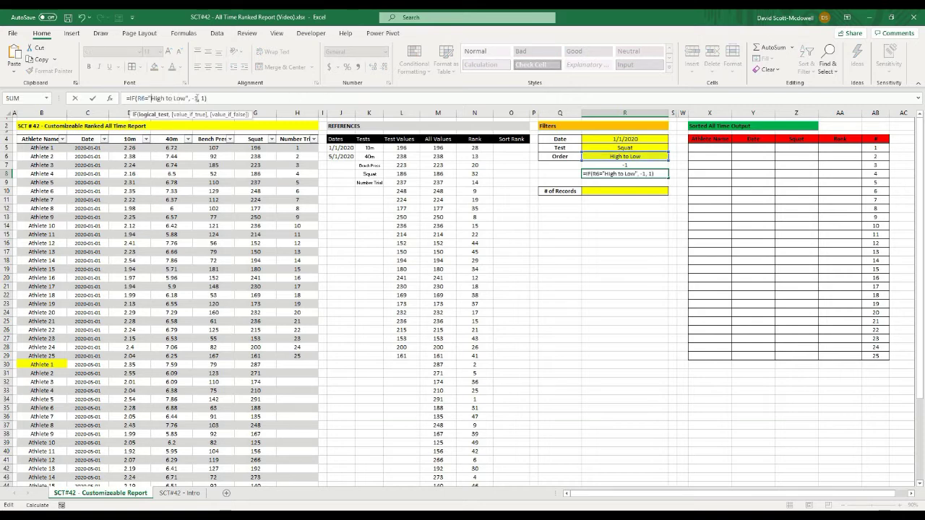
{"action": "left_click", "coordinate": [193, 97]}
{"action": "type", "text": "0"}
{"action": "double_click", "coordinate": [202, 98]}
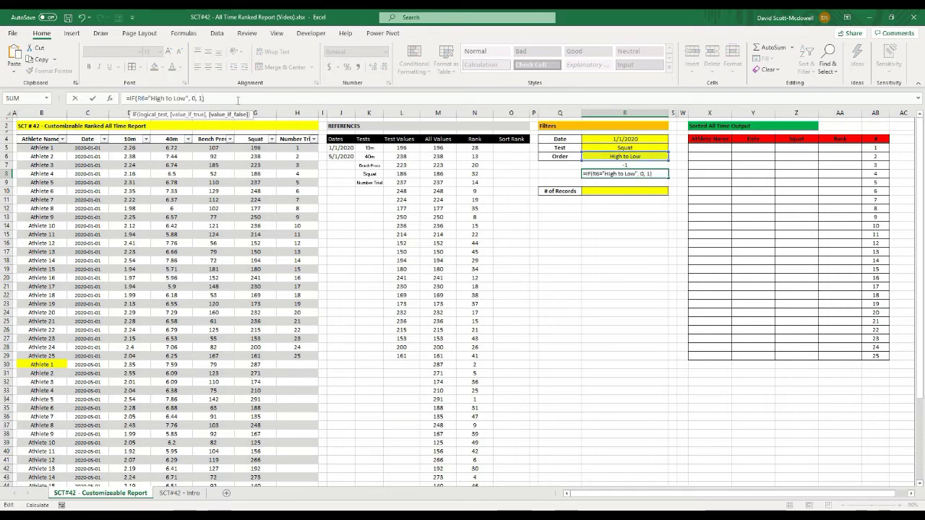
{"action": "key", "text": "Return"}
{"action": "left_click", "coordinate": [611, 173]}
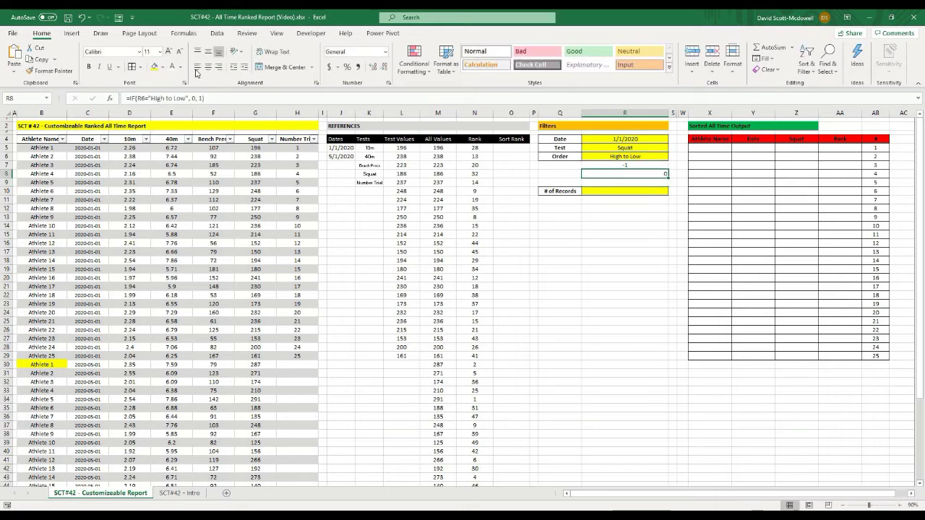
Set the Order filter in R6 to Low to High
{"action": "left_click", "coordinate": [659, 156]}
{"action": "left_click", "coordinate": [672, 157]}
{"action": "left_click", "coordinate": [664, 171]}
Look down the Rank column for rank 1 and compare it with its All Values entry in row 48
{"action": "left_click", "coordinate": [488, 148]}
{"action": "key", "text": "ctrl+shift+Down"}
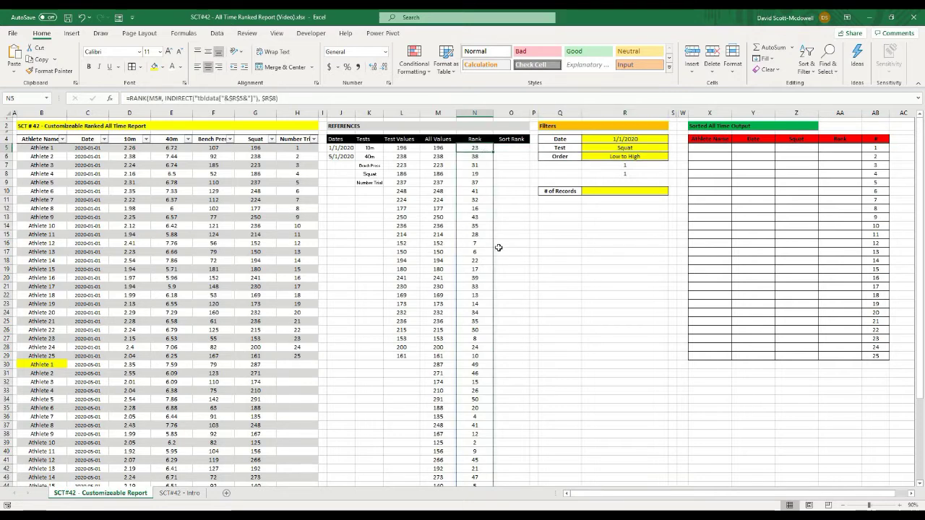
{"action": "scroll", "coordinate": [491, 377], "scroll_direction": "down", "scroll_amount": 1}
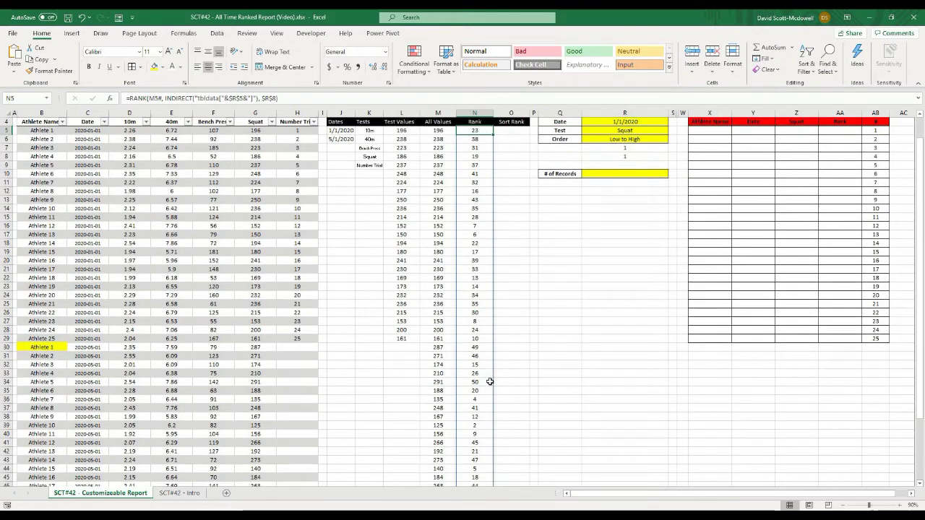
{"action": "scroll", "coordinate": [490, 381], "scroll_direction": "down", "scroll_amount": 3}
{"action": "left_click", "coordinate": [475, 426]}
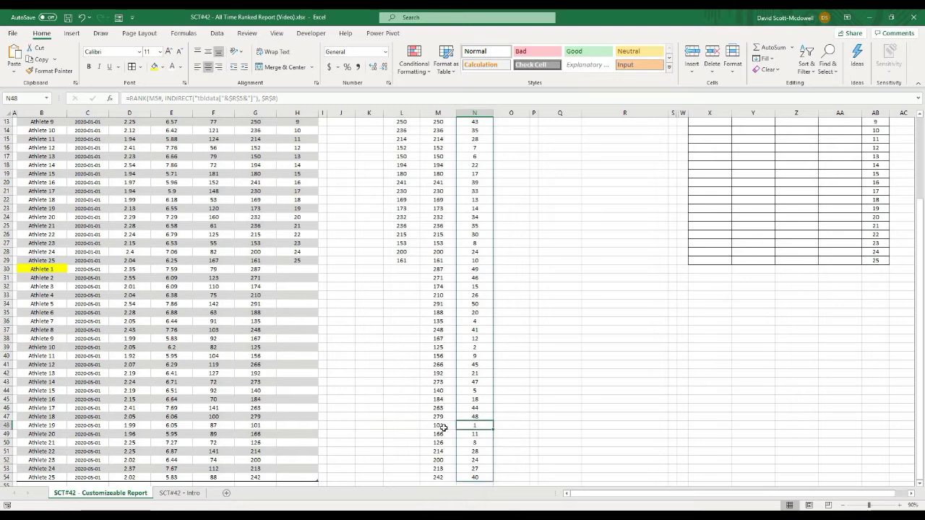
{"action": "left_click", "coordinate": [443, 428]}
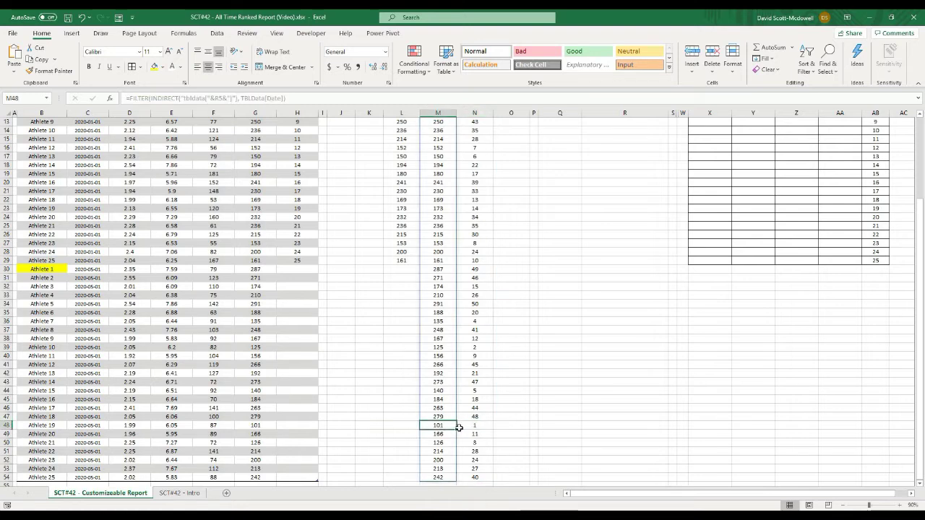
{"action": "left_click", "coordinate": [477, 425]}
{"action": "scroll", "coordinate": [521, 413], "scroll_direction": "up", "scroll_amount": 1}
{"action": "scroll", "coordinate": [521, 414], "scroll_direction": "up", "scroll_amount": 4}
Set the Test filter in R5 to Number Trial and check the All Values and Rank entries in row 5
{"action": "left_click", "coordinate": [656, 149]}
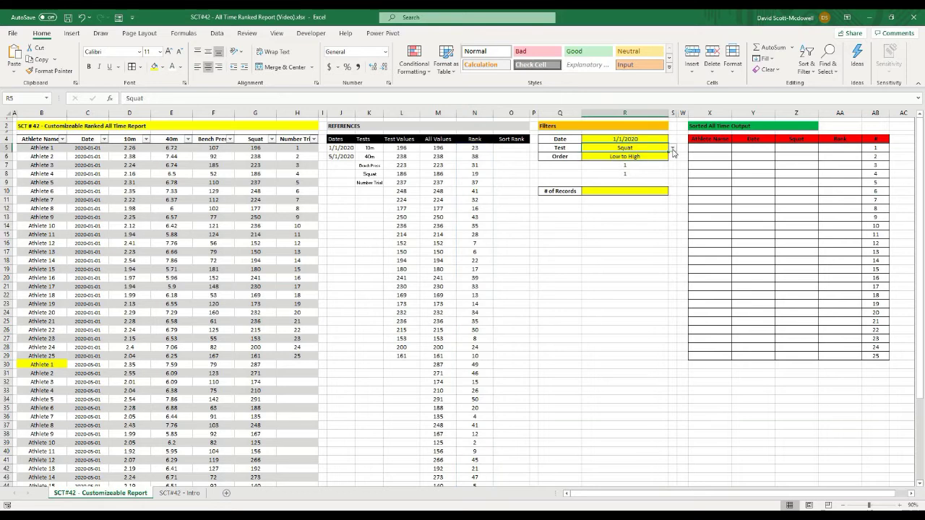
{"action": "left_click", "coordinate": [672, 148]}
{"action": "left_click", "coordinate": [607, 180]}
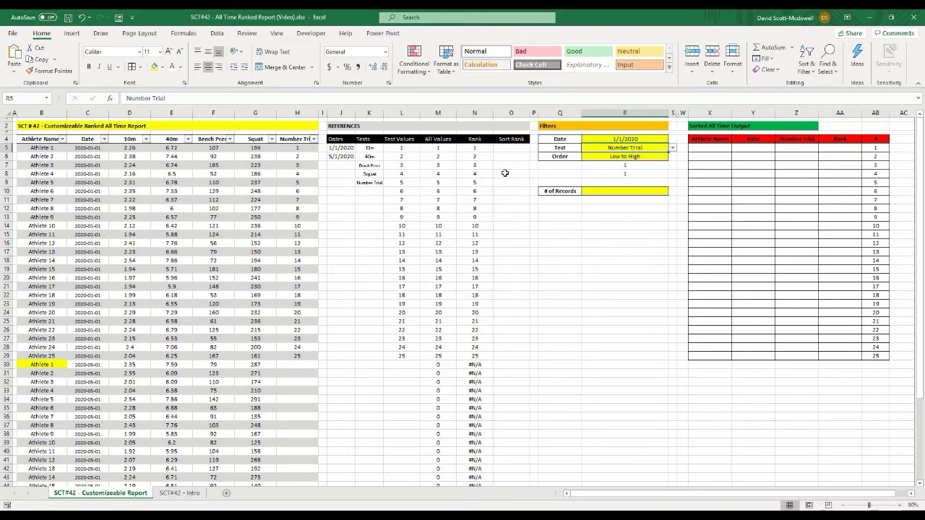
{"action": "left_click", "coordinate": [477, 150]}
{"action": "left_click", "coordinate": [438, 148]}
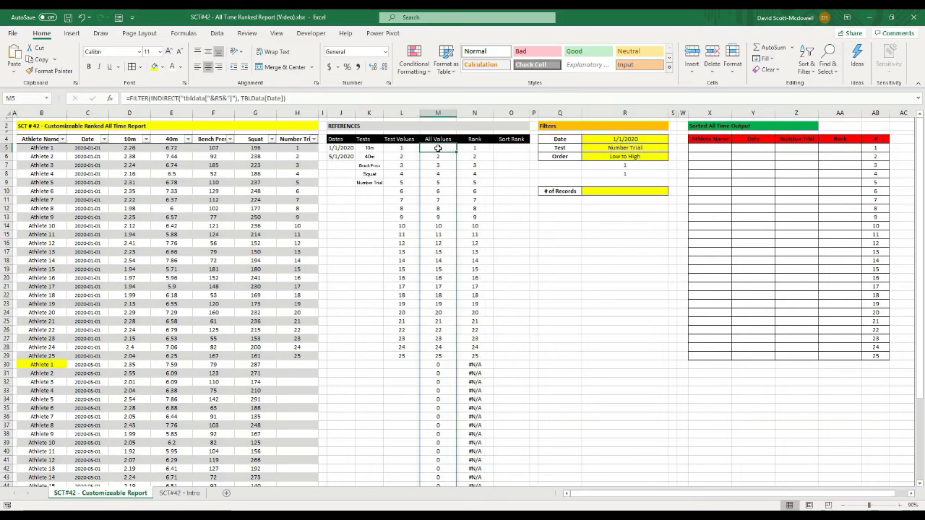
{"action": "left_click", "coordinate": [484, 148]}
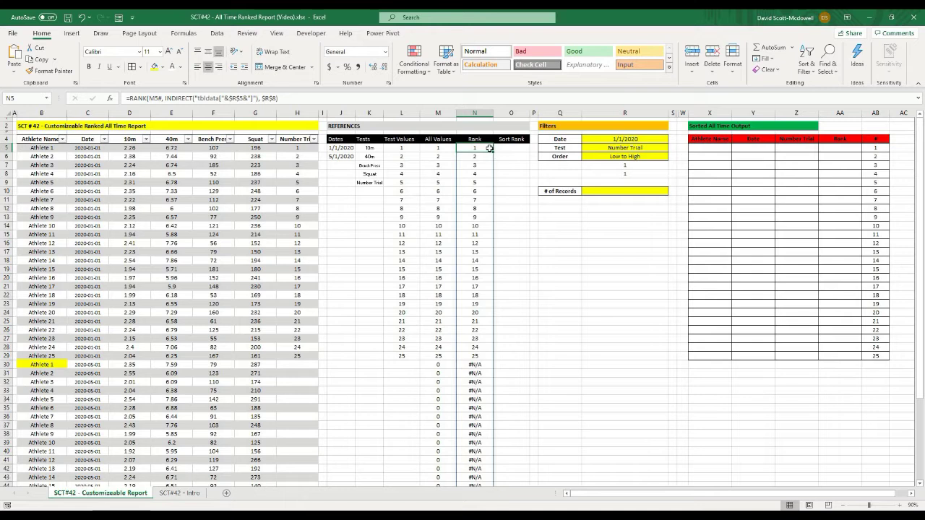
Set the Order filter in R6 back to High to Low
{"action": "left_click", "coordinate": [665, 158]}
{"action": "left_click", "coordinate": [672, 157]}
{"action": "left_click", "coordinate": [623, 174]}
Compare All Values with Rank in rows 5 and 29, and examine the Rank entries from N30 downward
{"action": "left_click", "coordinate": [445, 148]}
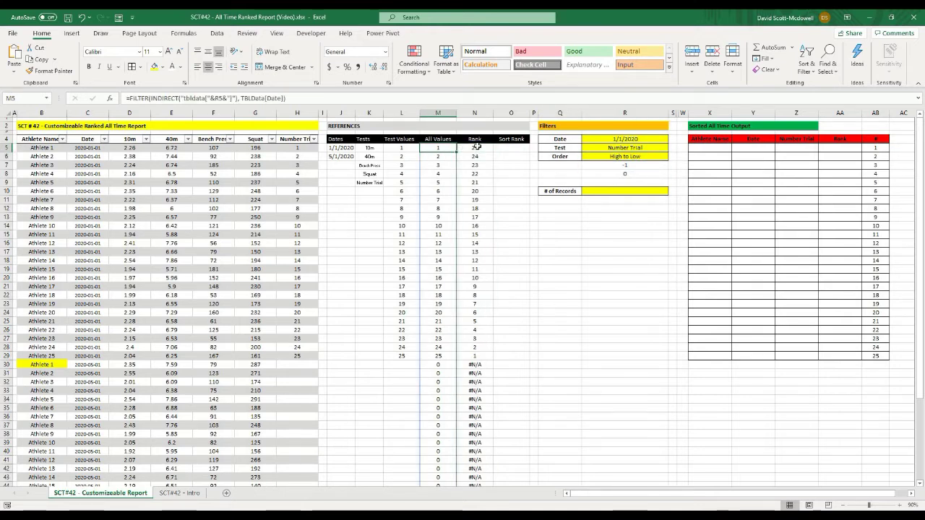
{"action": "left_click", "coordinate": [478, 147]}
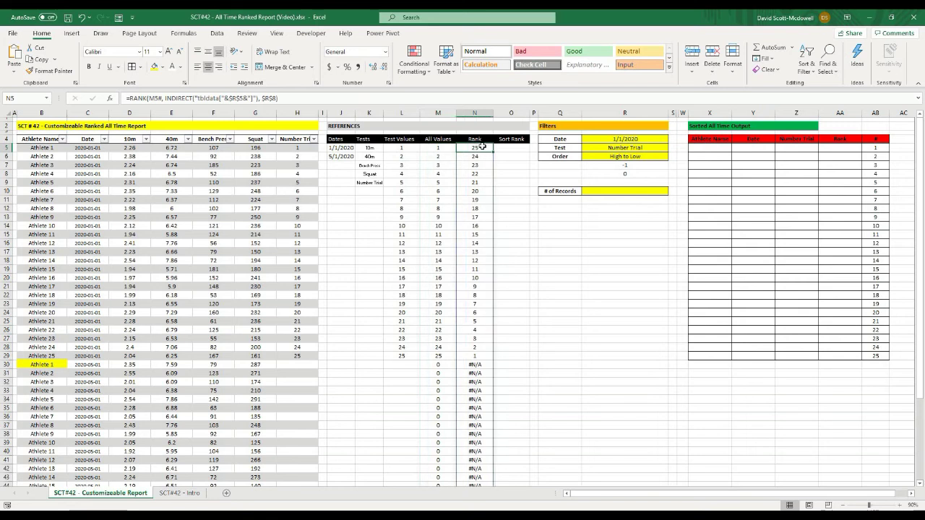
{"action": "left_click", "coordinate": [434, 356]}
{"action": "left_click", "coordinate": [482, 357]}
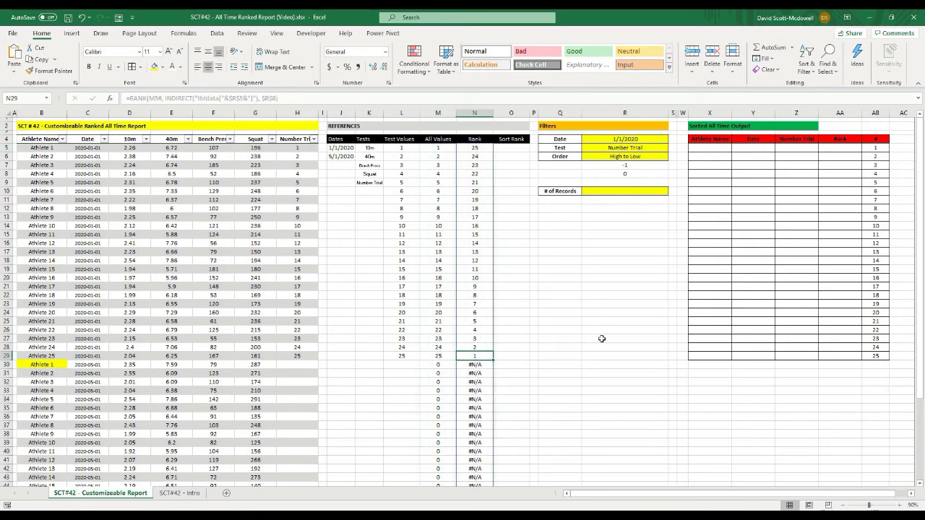
{"action": "left_click", "coordinate": [608, 298]}
{"action": "left_click", "coordinate": [474, 363]}
{"action": "scroll", "coordinate": [506, 358], "scroll_direction": "down", "scroll_amount": 2}
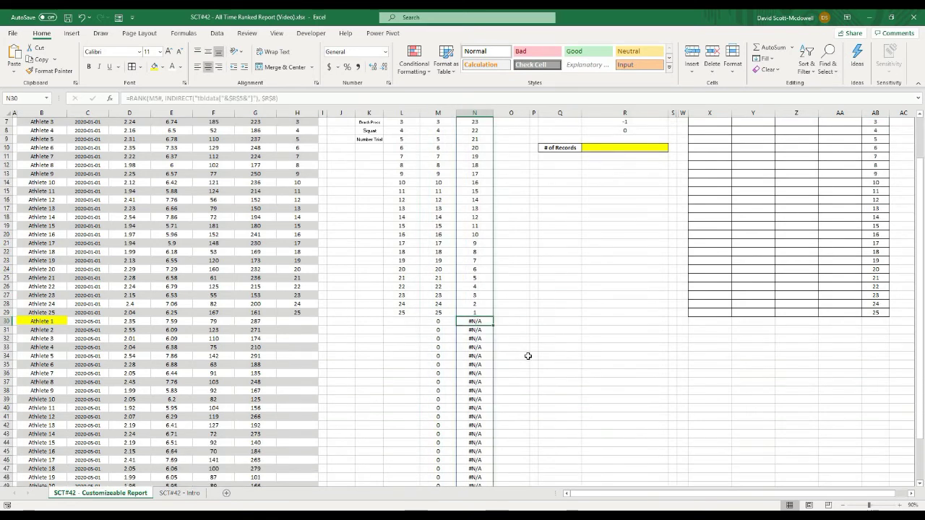
{"action": "scroll", "coordinate": [529, 357], "scroll_direction": "down", "scroll_amount": 7}
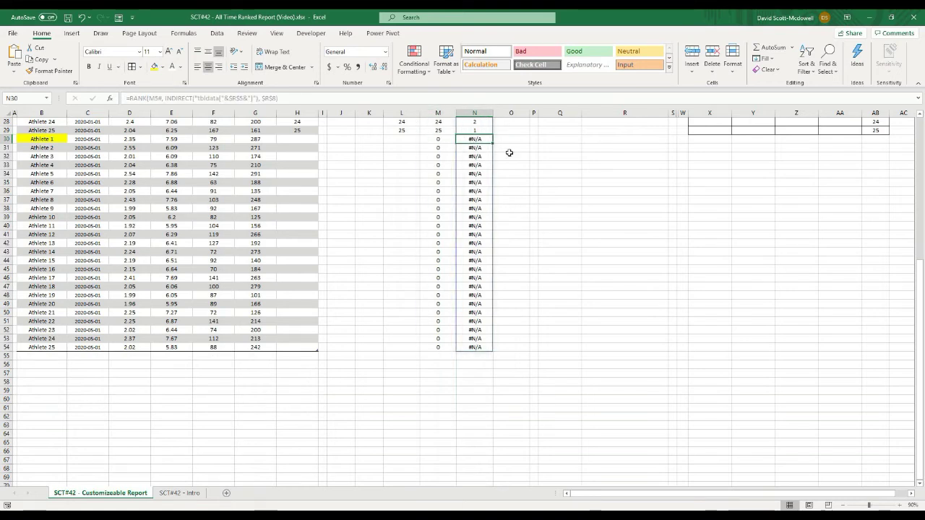
Examine the Rank entries in column N from N31 down to N54
{"action": "scroll", "coordinate": [542, 318], "scroll_direction": "up", "scroll_amount": 2}
{"action": "scroll", "coordinate": [542, 318], "scroll_direction": "up", "scroll_amount": 2}
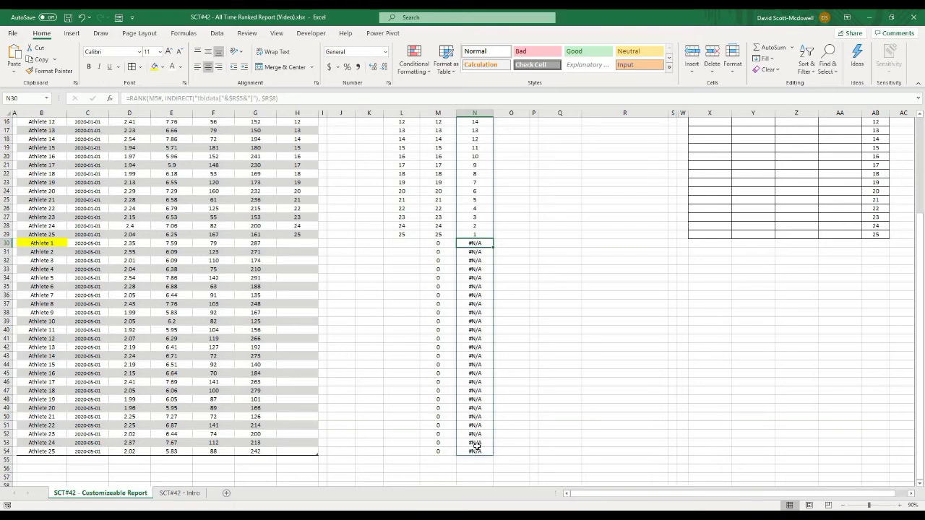
{"action": "left_click", "coordinate": [472, 251]}
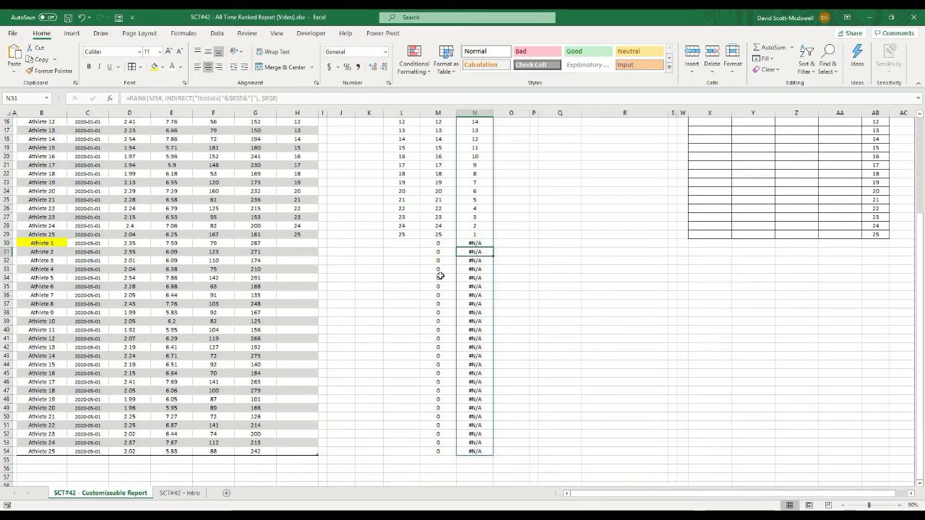
{"action": "left_click", "coordinate": [480, 450]}
{"action": "scroll", "coordinate": [514, 427], "scroll_direction": "up", "scroll_amount": 5}
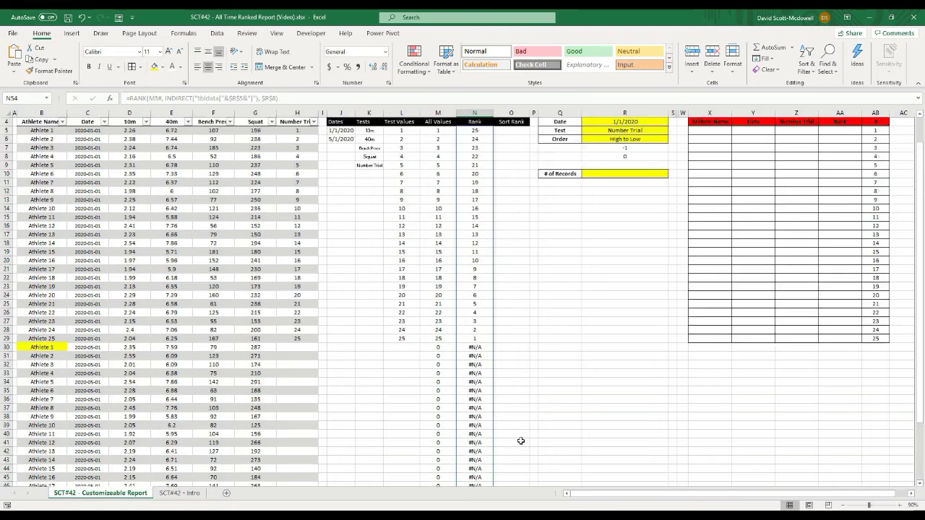
Wrap the RANK formula in N5 in IFERROR with an empty string "" as the value if error
{"action": "left_click", "coordinate": [476, 145]}
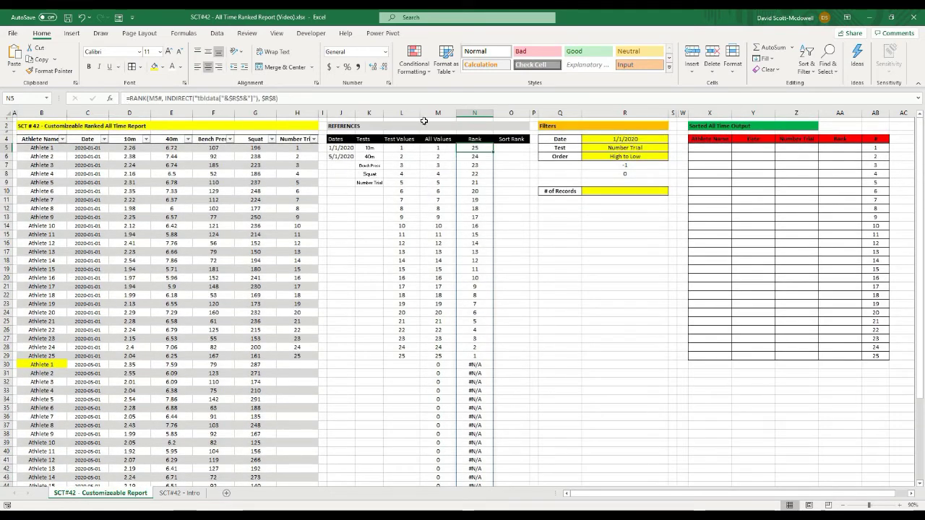
{"action": "left_click", "coordinate": [149, 98]}
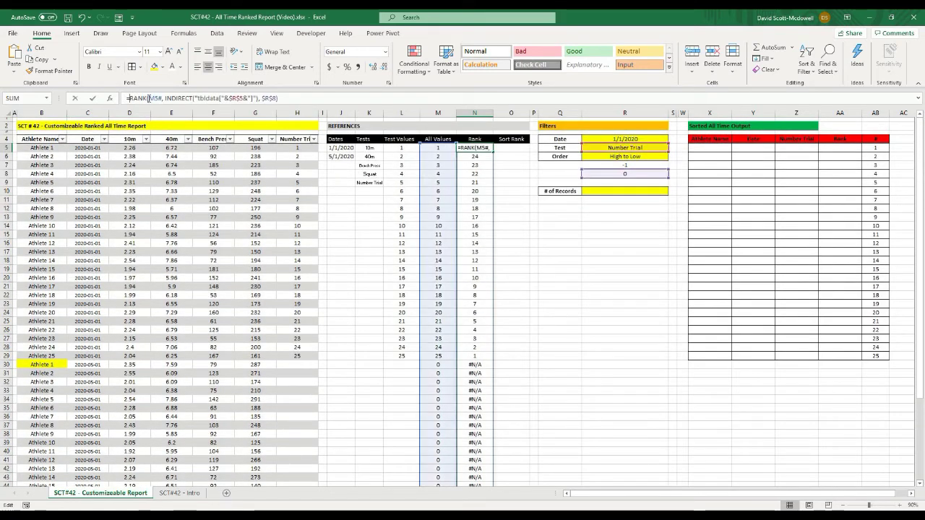
{"action": "type", "text": "iferror("}
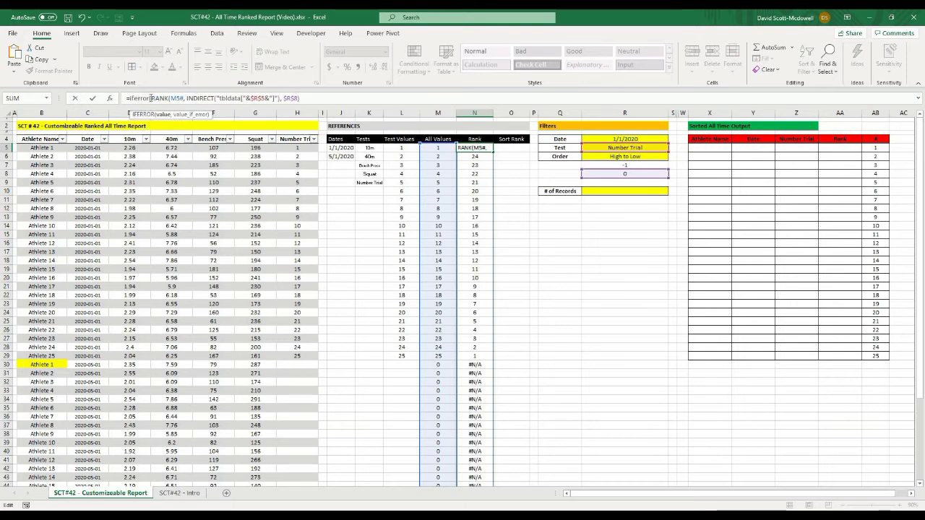
{"action": "left_click", "coordinate": [321, 96]}
{"action": "type", "text": ","}
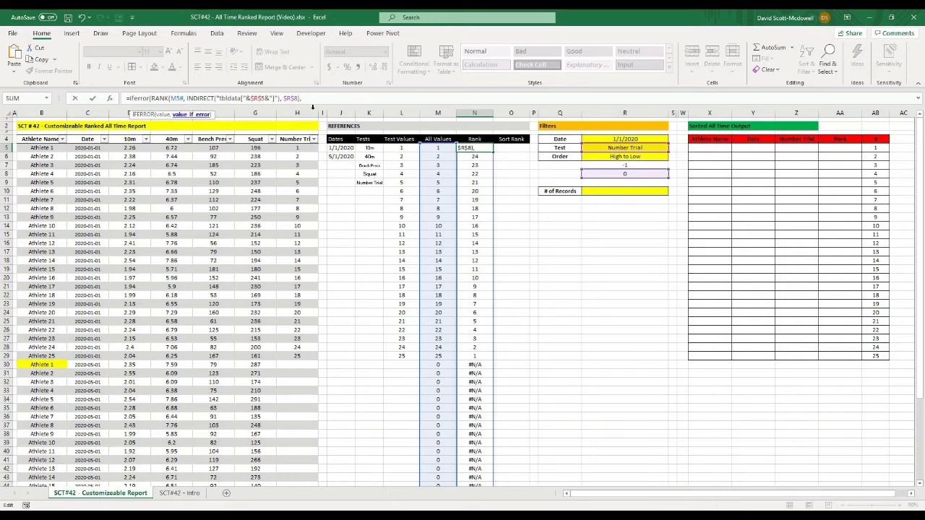
{"action": "type", "text": " \"\")"}
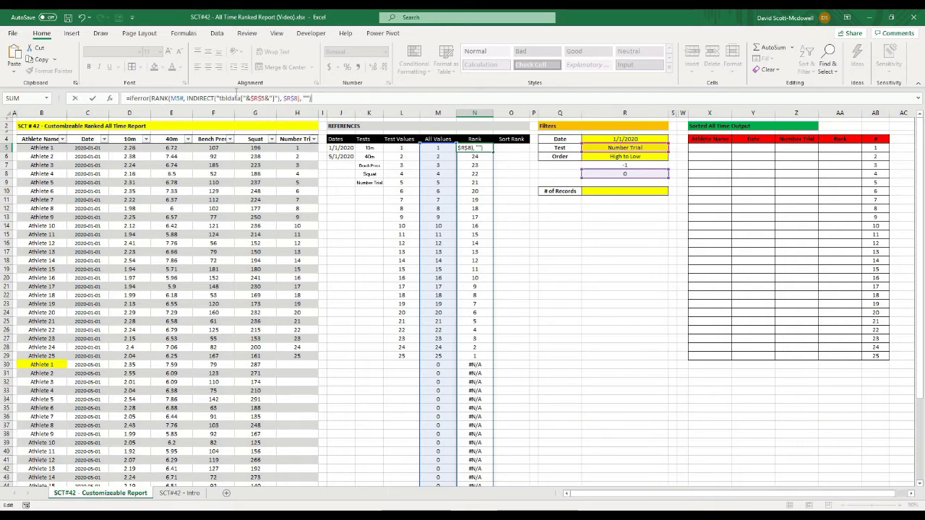
{"action": "left_click", "coordinate": [168, 98]}
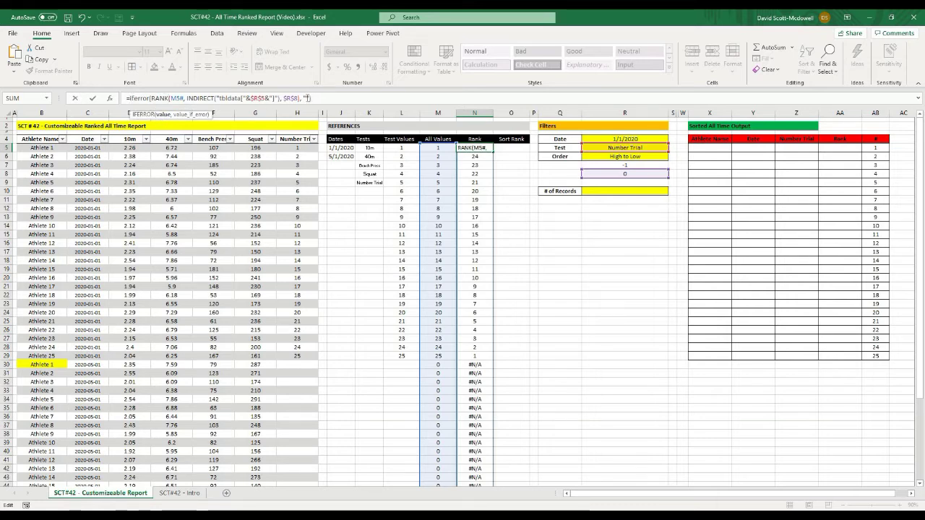
{"action": "left_click", "coordinate": [306, 99]}
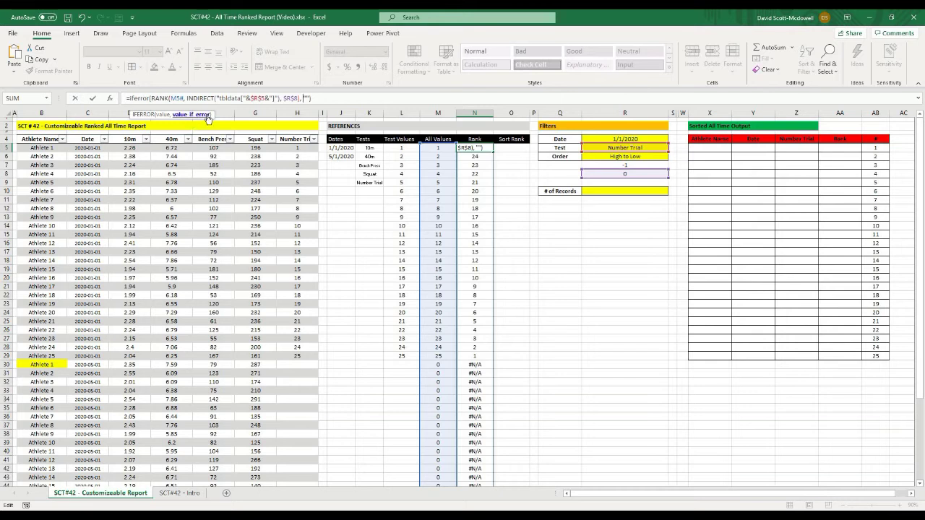
{"action": "left_click", "coordinate": [321, 99]}
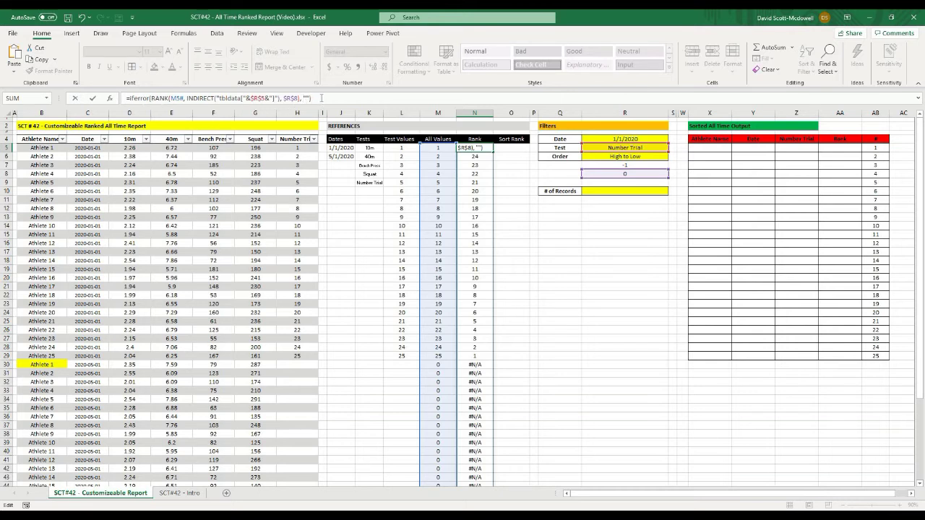
{"action": "key", "text": "Return"}
Check the Rank column from N30 down past the end of the data
{"action": "left_click", "coordinate": [474, 365]}
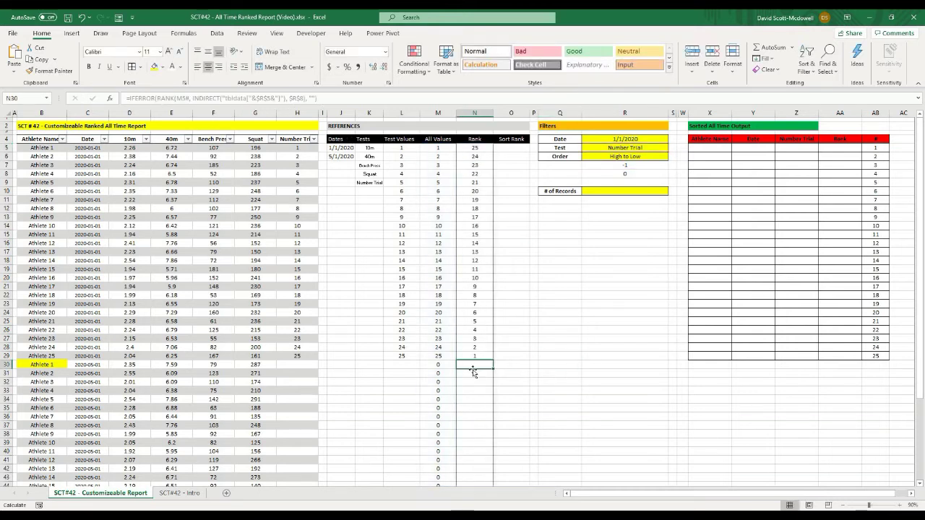
{"action": "key", "text": "Down"}
{"action": "key", "text": "Down"}
{"action": "key", "text": "Down"}
{"action": "key", "text": "Down"}
{"action": "scroll", "coordinate": [528, 413], "scroll_direction": "down", "scroll_amount": 7}
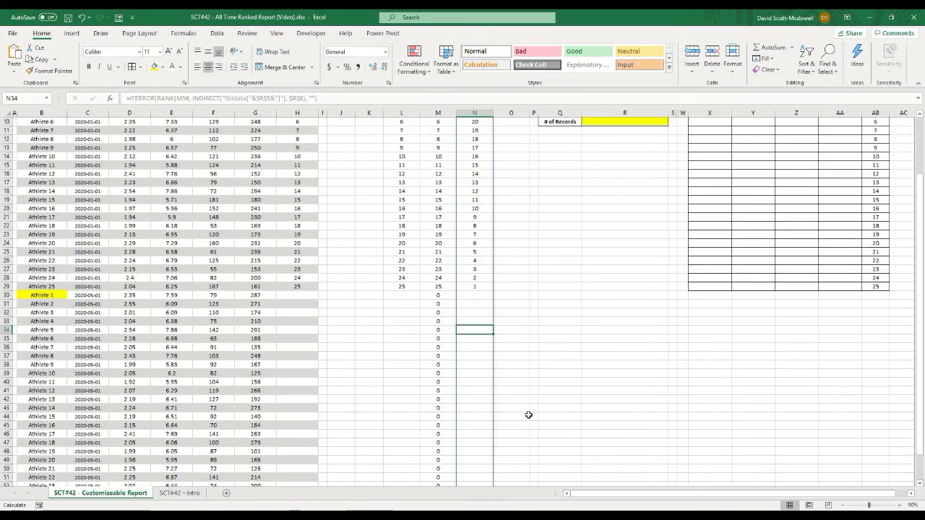
{"action": "scroll", "coordinate": [482, 399], "scroll_direction": "down", "scroll_amount": 3}
{"action": "left_click", "coordinate": [477, 407]}
{"action": "scroll", "coordinate": [557, 326], "scroll_direction": "up", "scroll_amount": 10}
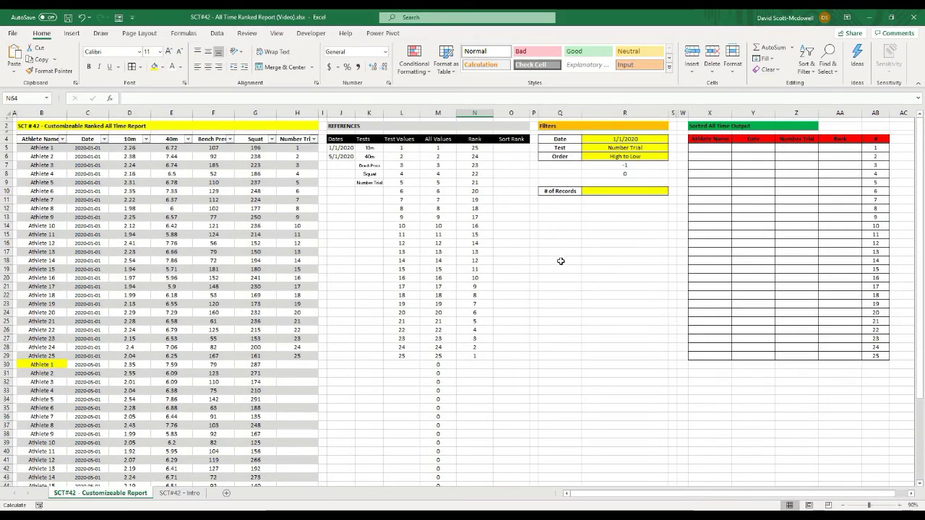
Try to insert a table column before the 10m column and undo the insertion
{"action": "left_click", "coordinate": [117, 137]}
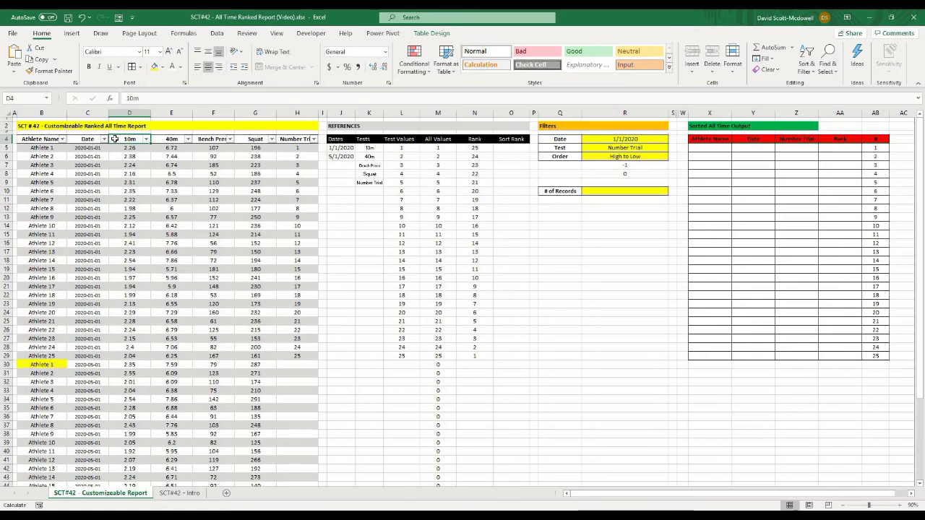
{"action": "right_click", "coordinate": [114, 138]}
{"action": "mouse_move", "coordinate": [153, 249]}
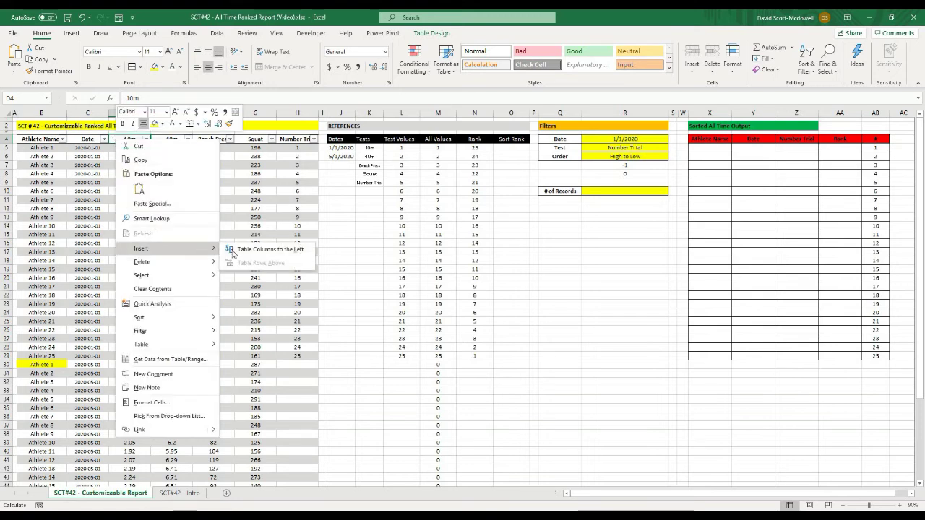
{"action": "left_click", "coordinate": [243, 250]}
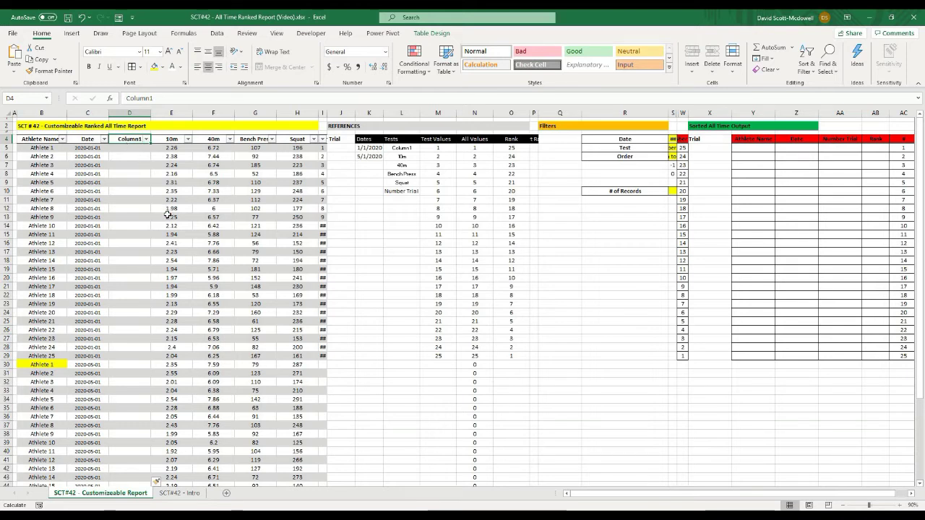
{"action": "key", "text": "ctrl+z"}
{"action": "left_click", "coordinate": [556, 217]}
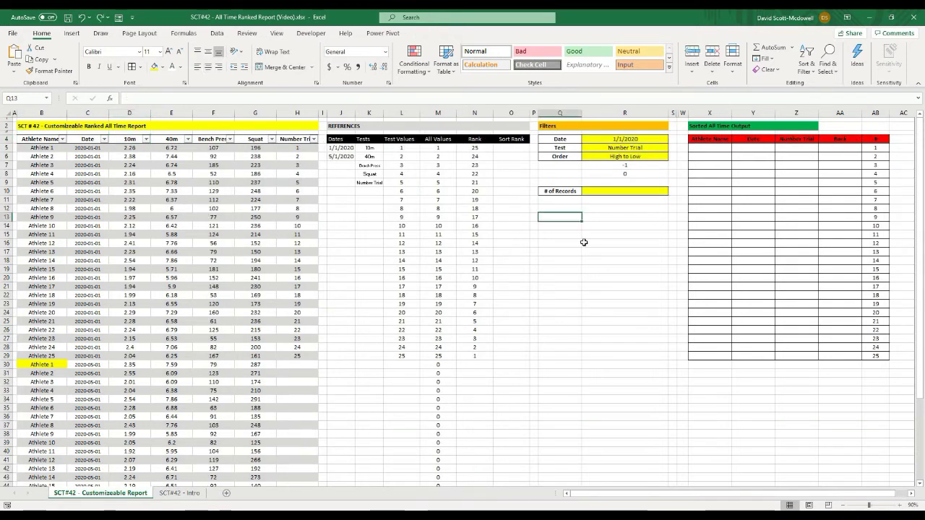
Insert a whole sheet column before the 10m column and name its table header Rank
{"action": "left_click", "coordinate": [126, 113]}
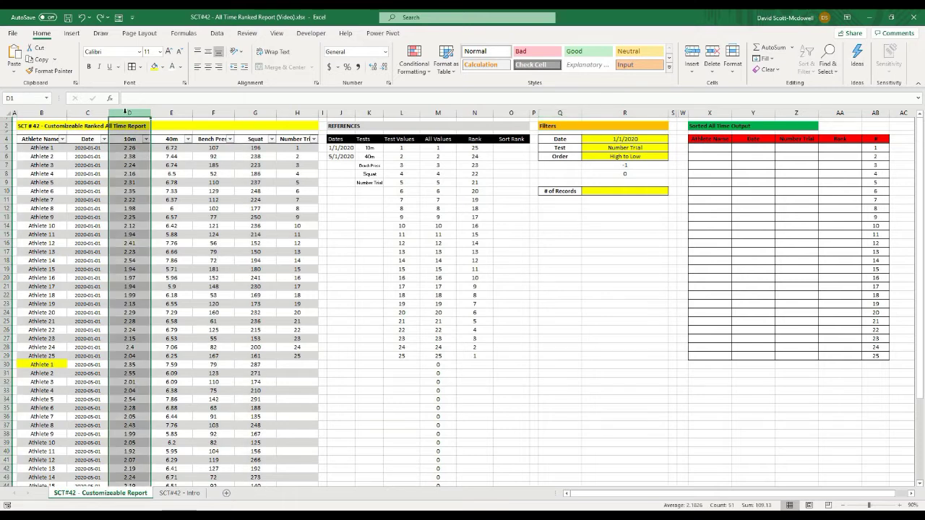
{"action": "right_click", "coordinate": [126, 112]}
{"action": "left_click", "coordinate": [155, 179]}
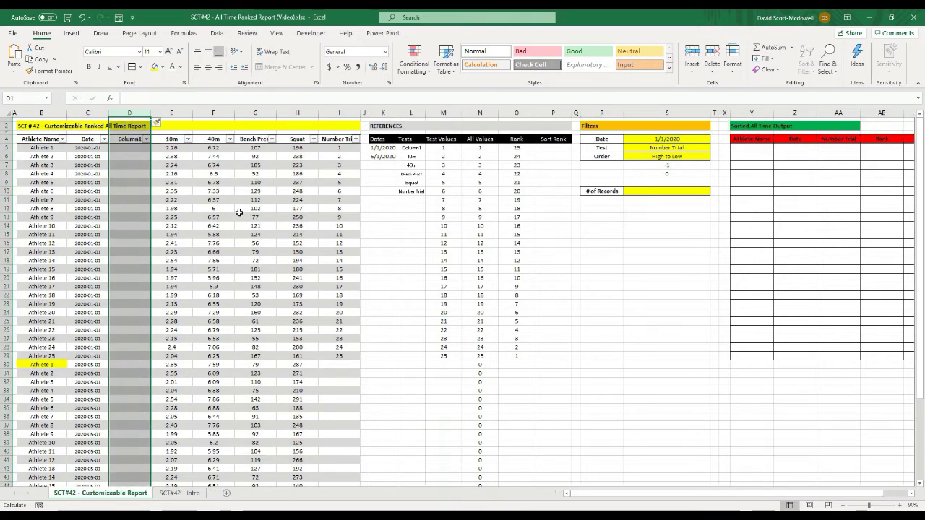
{"action": "left_click", "coordinate": [239, 212]}
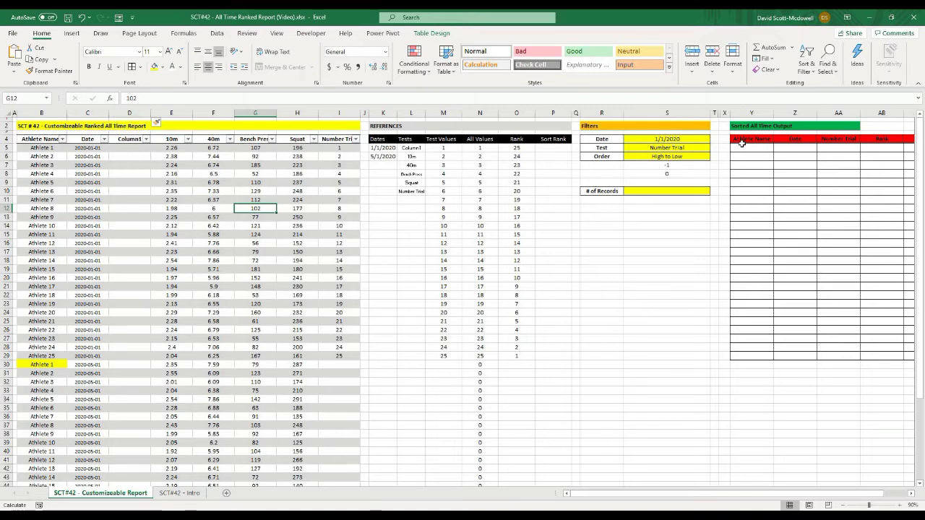
{"action": "left_click", "coordinate": [656, 235]}
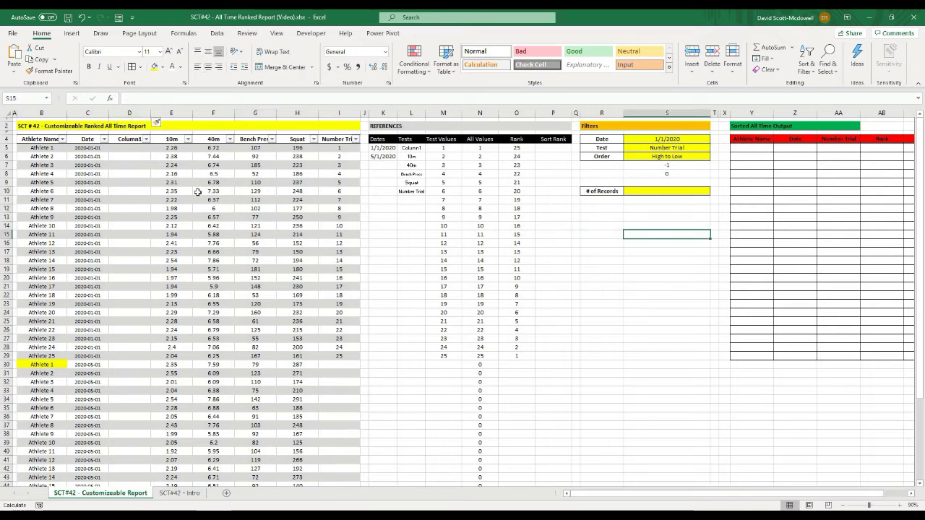
{"action": "left_click", "coordinate": [134, 135]}
{"action": "left_click", "coordinate": [145, 140]}
{"action": "type", "text": "Rank"}
{"action": "key", "text": "Return"}
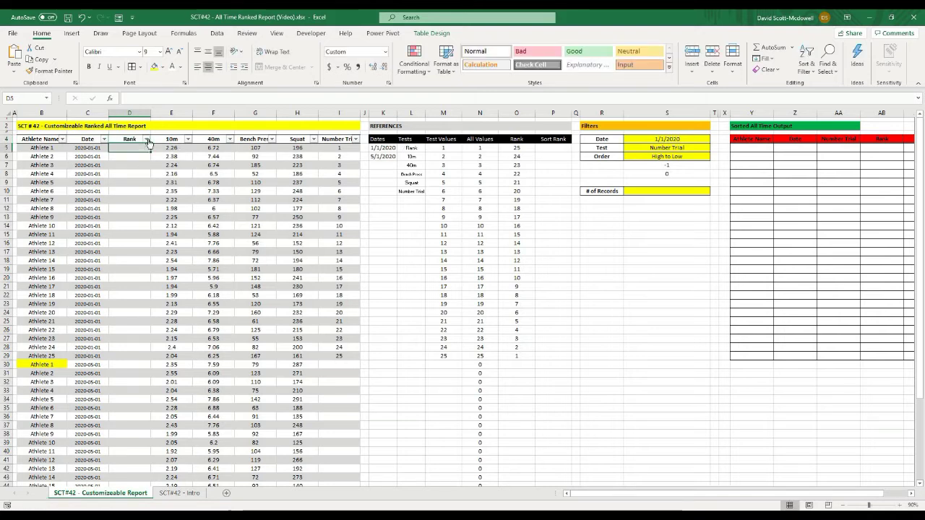
Fill the data table's new Rank column with references to the reference Rank column, entering =O5 in D5
{"action": "left_click", "coordinate": [525, 150]}
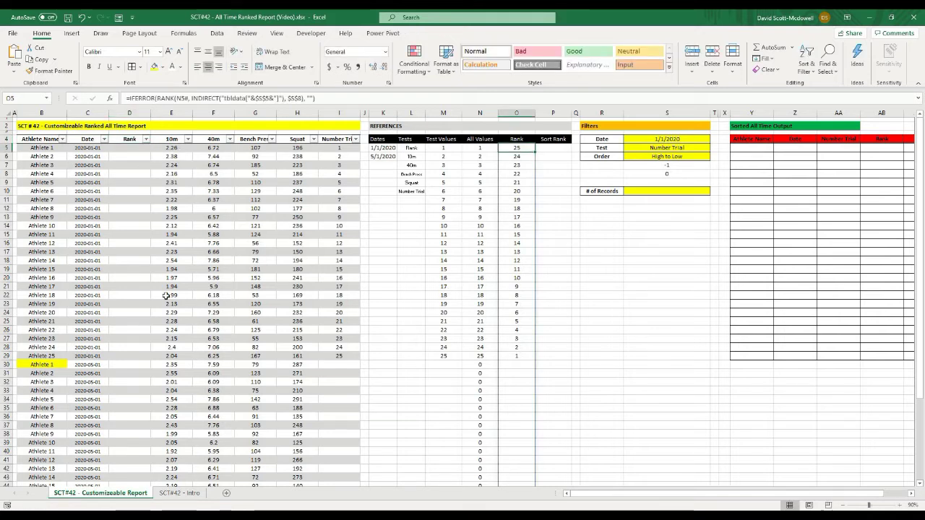
{"action": "left_click", "coordinate": [128, 148]}
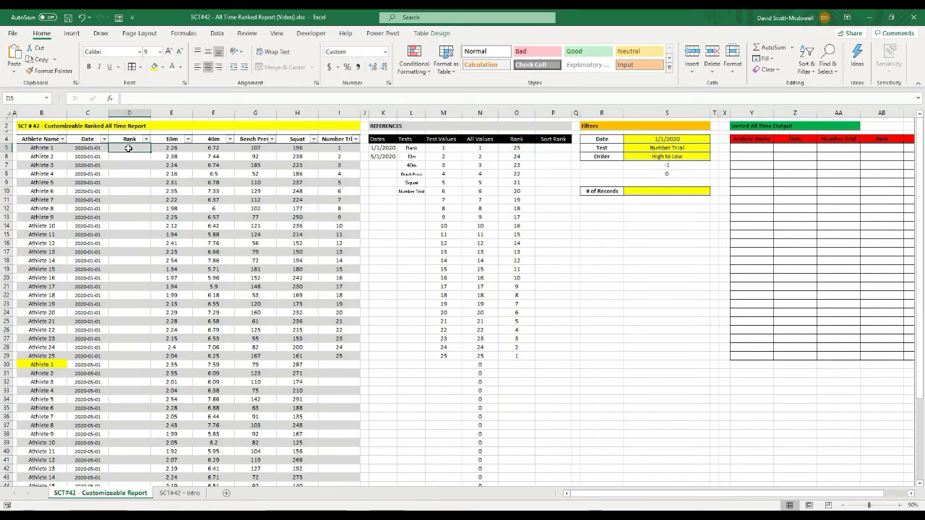
{"action": "type", "text": "="}
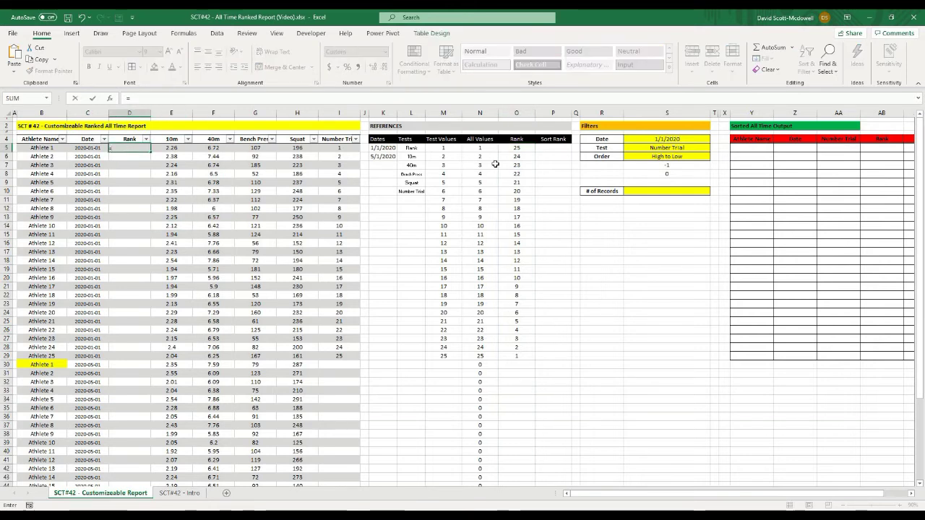
{"action": "left_click", "coordinate": [520, 148]}
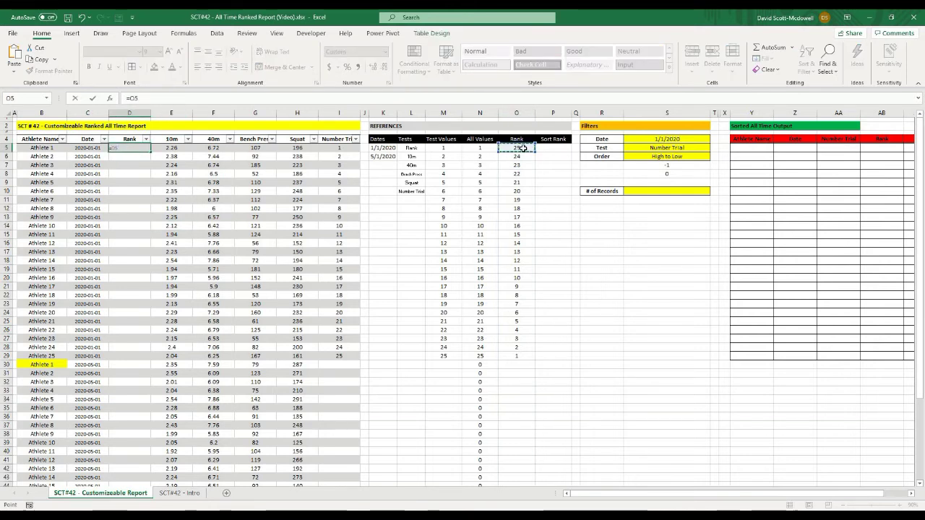
{"action": "key", "text": "Return"}
Format the data cells of the table's Rank column as General
{"action": "left_click", "coordinate": [124, 149]}
{"action": "left_click", "coordinate": [125, 140]}
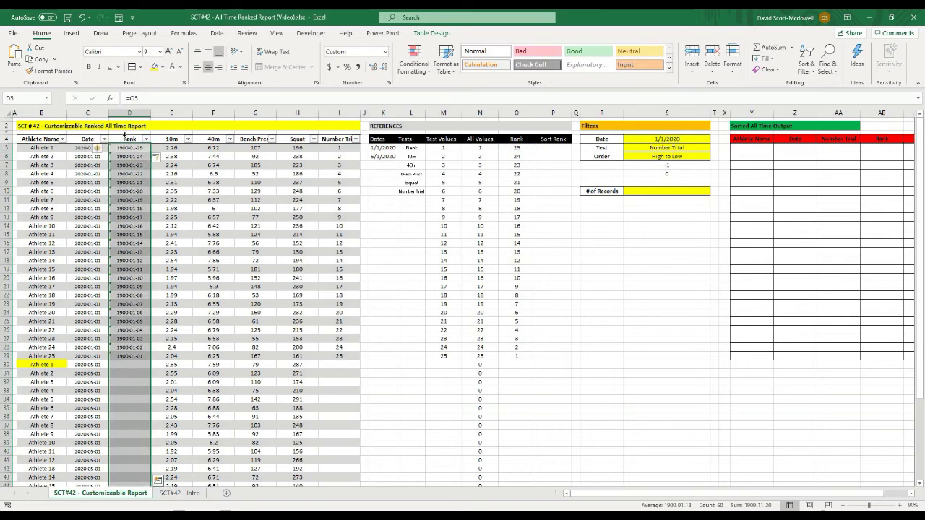
{"action": "left_click", "coordinate": [385, 52]}
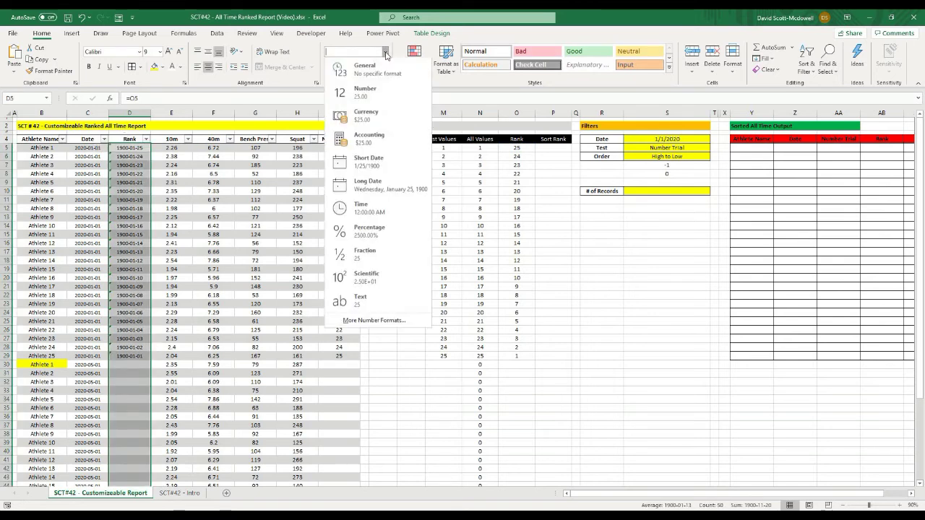
{"action": "left_click", "coordinate": [336, 70]}
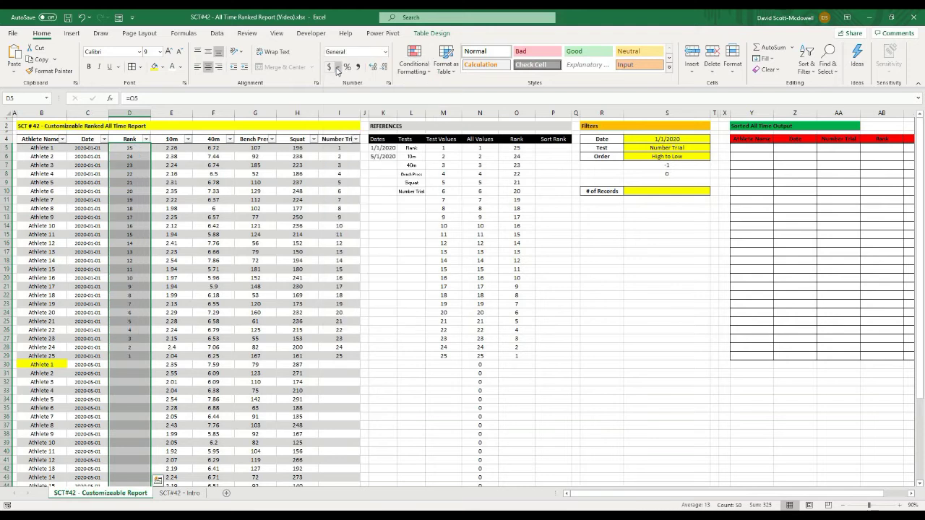
Look through the table's Rank column from row 31 down to its last row, 54
{"action": "left_click", "coordinate": [178, 272]}
{"action": "left_click", "coordinate": [130, 372]}
{"action": "left_click", "coordinate": [130, 382]}
{"action": "scroll", "coordinate": [133, 399], "scroll_direction": "down", "scroll_amount": 4}
{"action": "scroll", "coordinate": [133, 399], "scroll_direction": "down", "scroll_amount": 6}
{"action": "scroll", "coordinate": [133, 400], "scroll_direction": "up", "scroll_amount": 10}
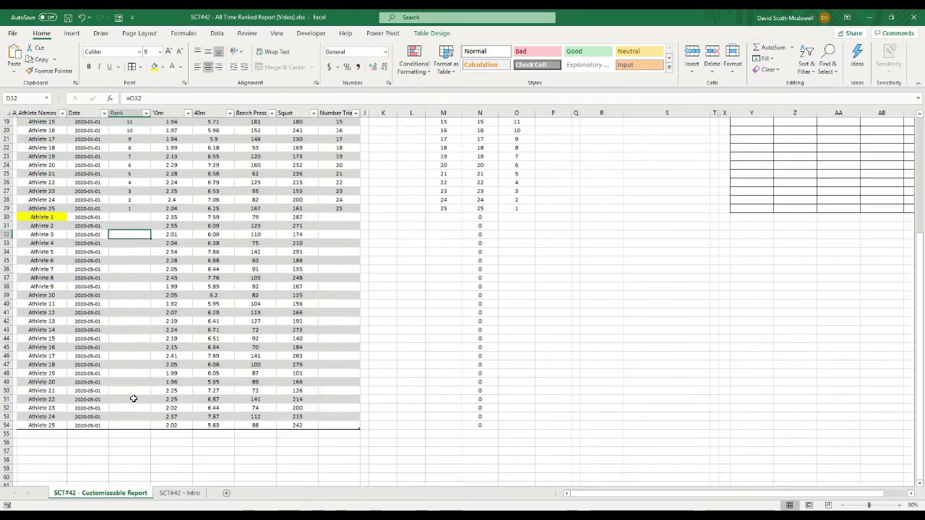
{"action": "left_click", "coordinate": [268, 259]}
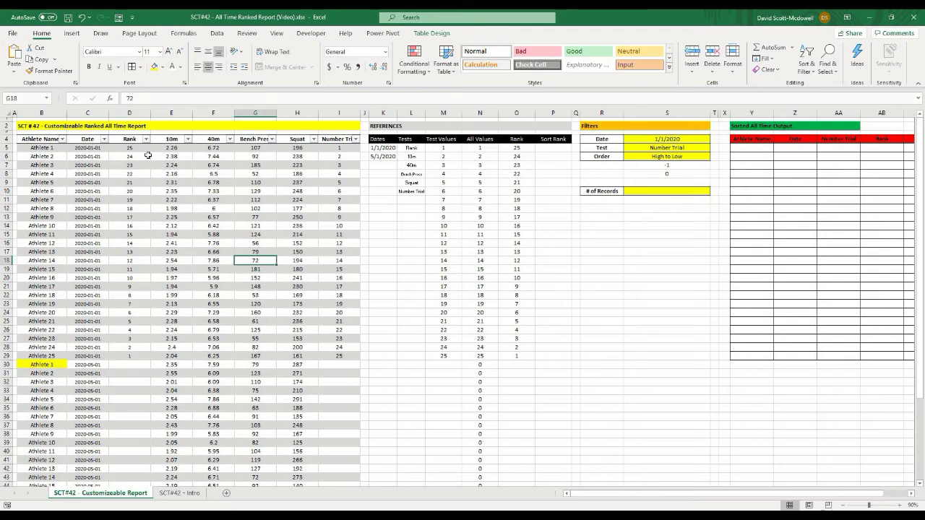
Set the Test filter in S5 to 10m and check the table's Rank column down to row 54
{"action": "left_click", "coordinate": [684, 148]}
{"action": "left_click", "coordinate": [714, 147]}
{"action": "left_click", "coordinate": [683, 165]}
{"action": "scroll", "coordinate": [143, 382], "scroll_direction": "down", "scroll_amount": 8}
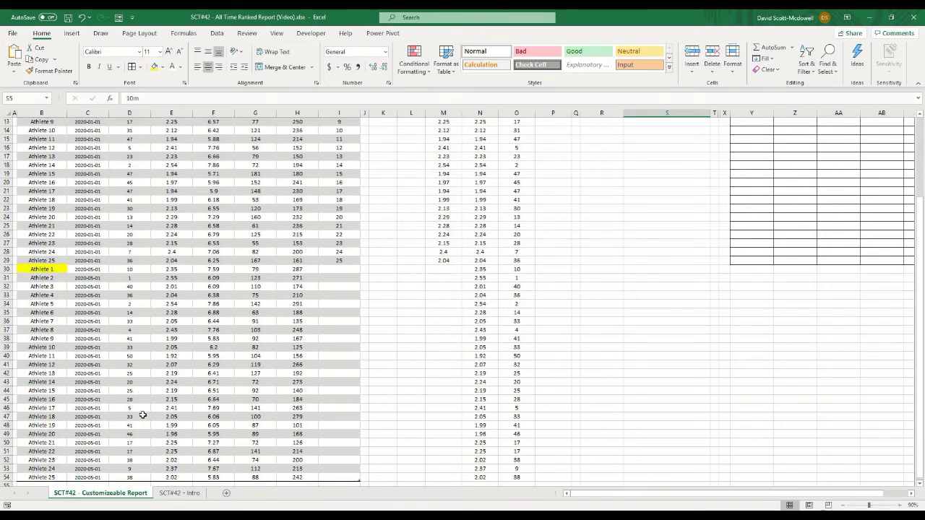
{"action": "scroll", "coordinate": [122, 317], "scroll_direction": "up", "scroll_amount": 8}
Compare the table's Rank column with the reference Rank column and inspect the formula in O5
{"action": "left_click", "coordinate": [129, 234]}
{"action": "left_click", "coordinate": [518, 148]}
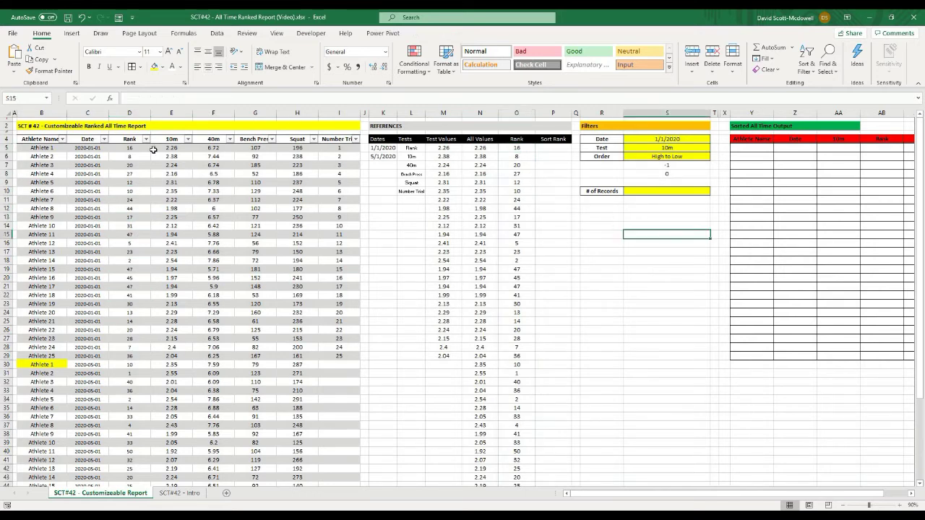
{"action": "left_click", "coordinate": [131, 141]}
{"action": "left_click", "coordinate": [706, 235]}
{"action": "left_click", "coordinate": [522, 149]}
{"action": "left_click", "coordinate": [555, 173]}
{"action": "left_click", "coordinate": [524, 147]}
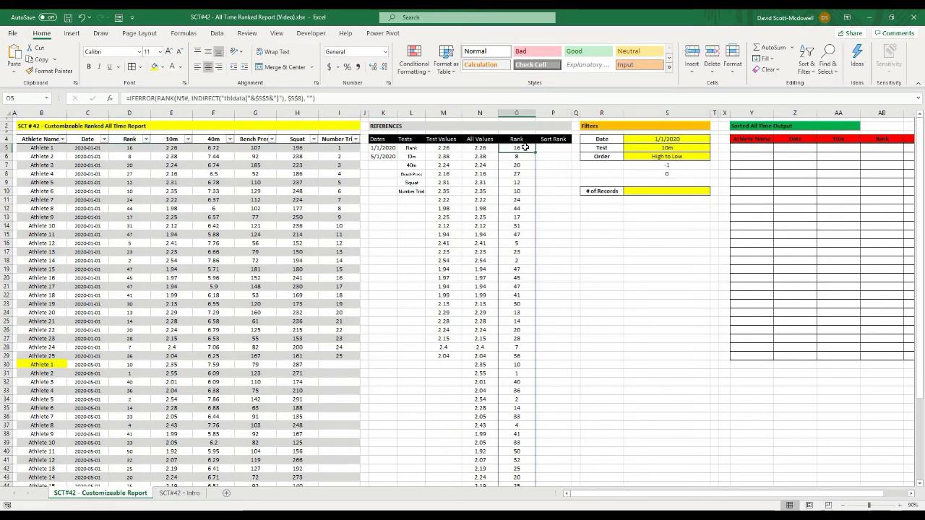
Enter =FILTER(TBLData[Rank], (TBLData[Rank]<=S10),) in P5, the first cell of the Sort Rank column
{"action": "left_click", "coordinate": [647, 191]}
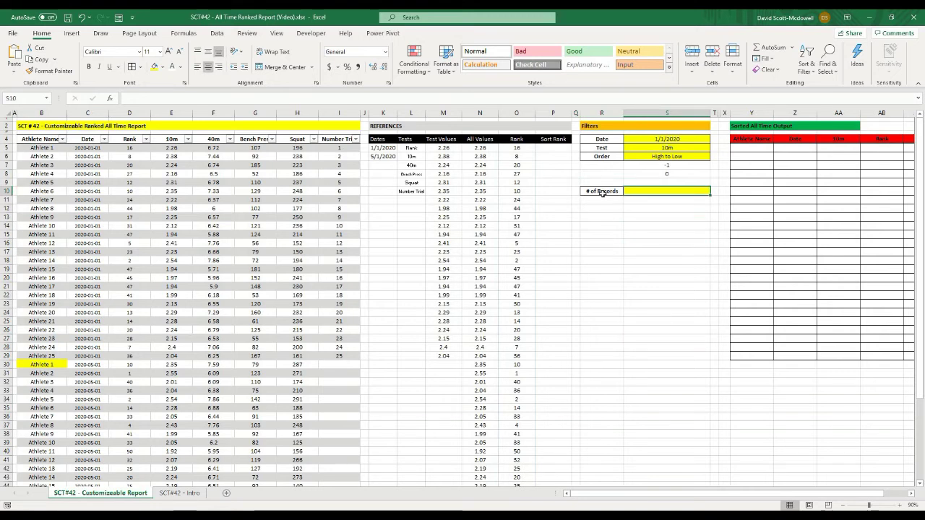
{"action": "left_click", "coordinate": [642, 220]}
{"action": "left_click", "coordinate": [567, 152]}
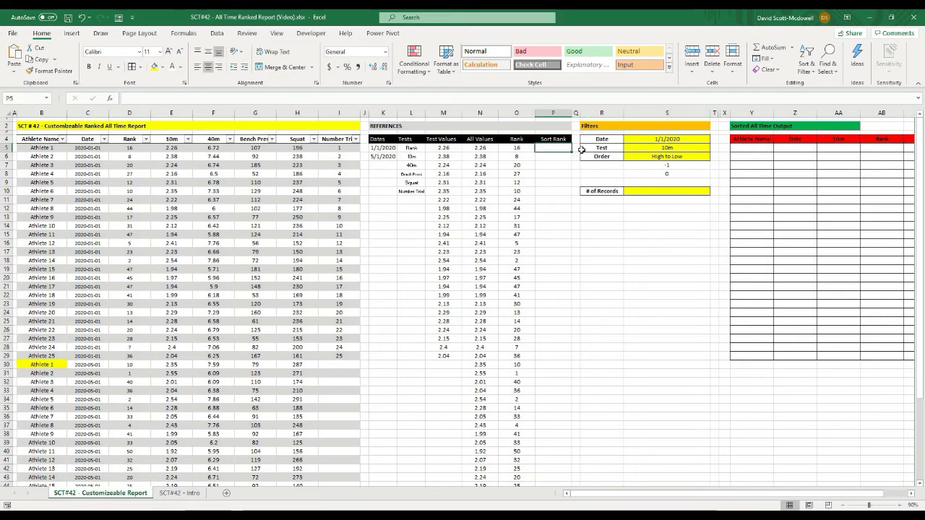
{"action": "type", "text": "="}
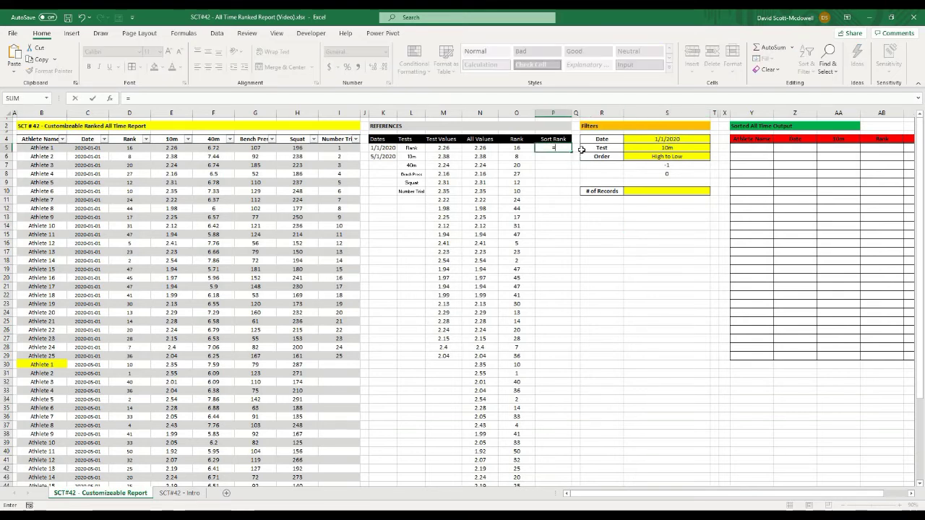
{"action": "type", "text": "filter(tbl"}
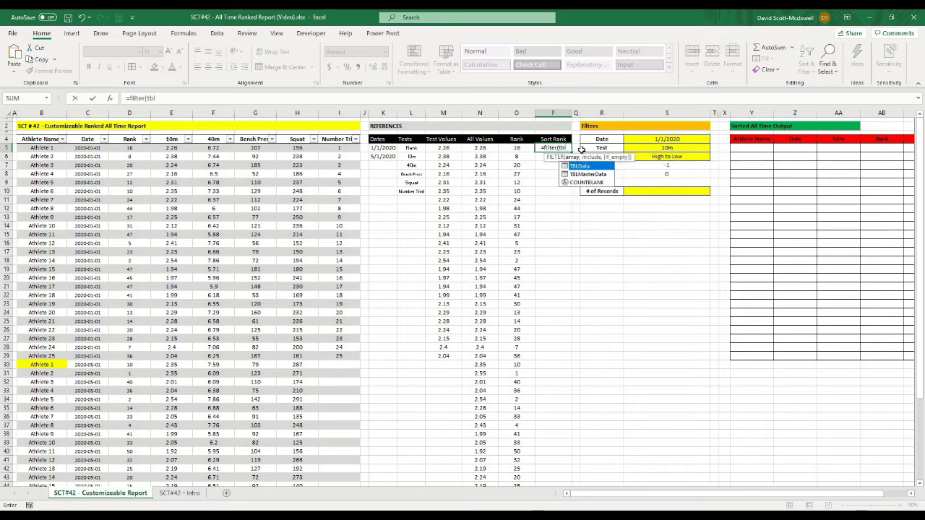
{"action": "type", "text": "data[rank"}
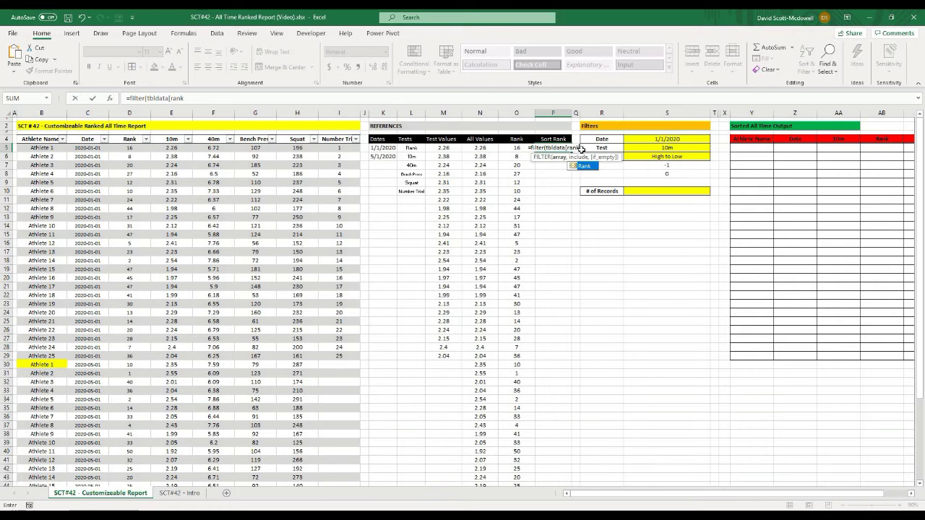
{"action": "type", "text": "]"}
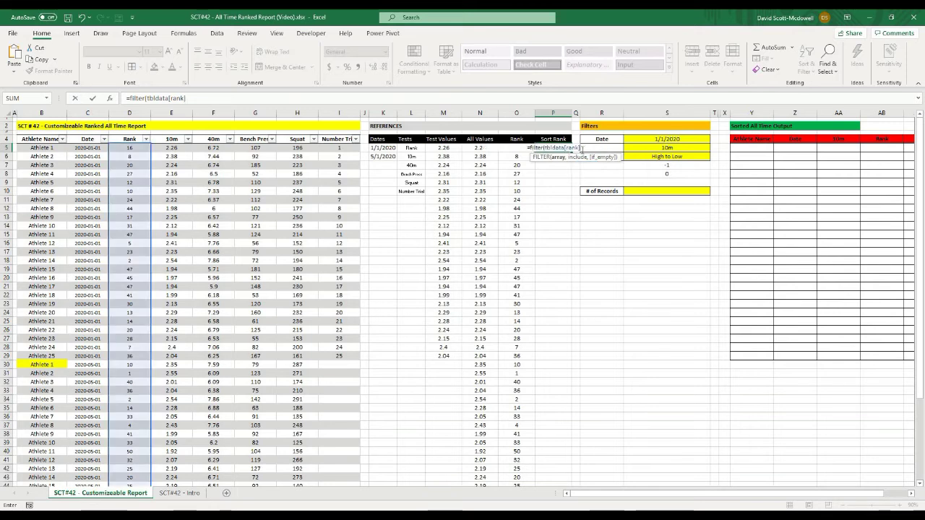
{"action": "type", "text": ","}
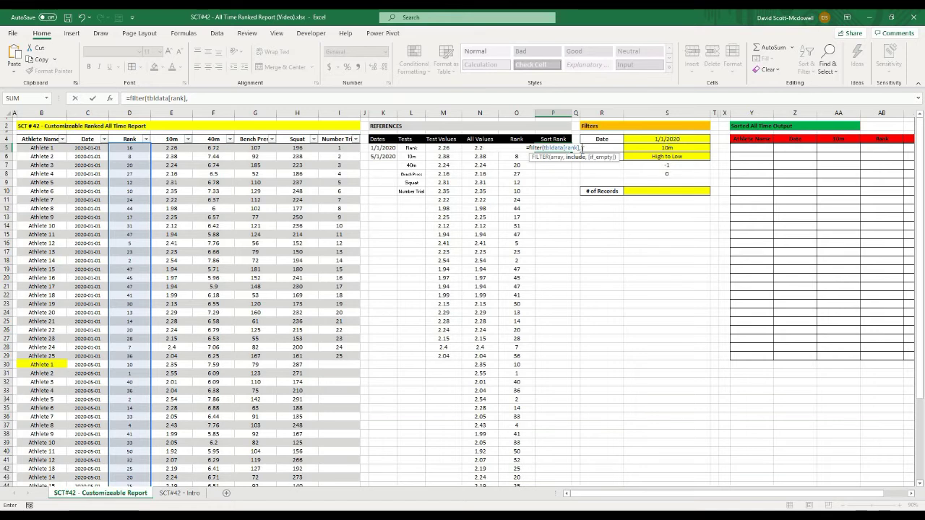
{"action": "type", "text": "("}
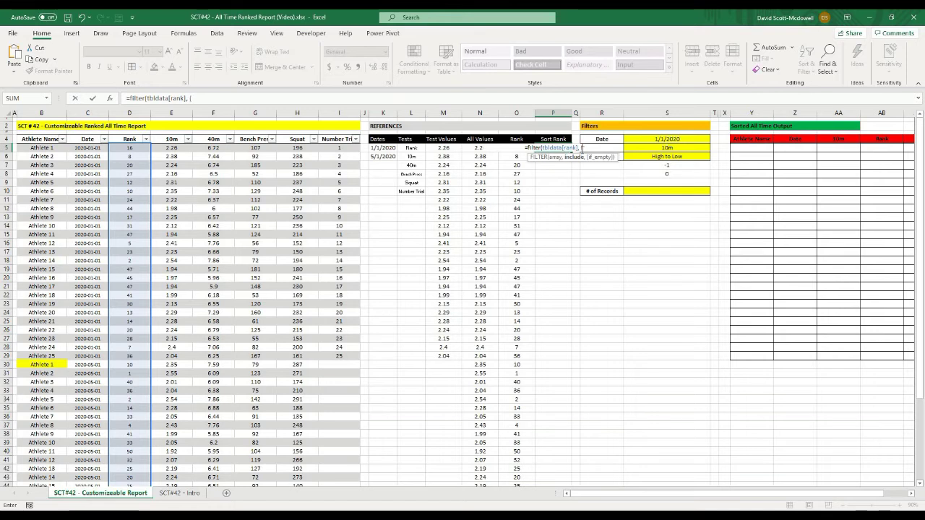
{"action": "type", "text": "tbldata"}
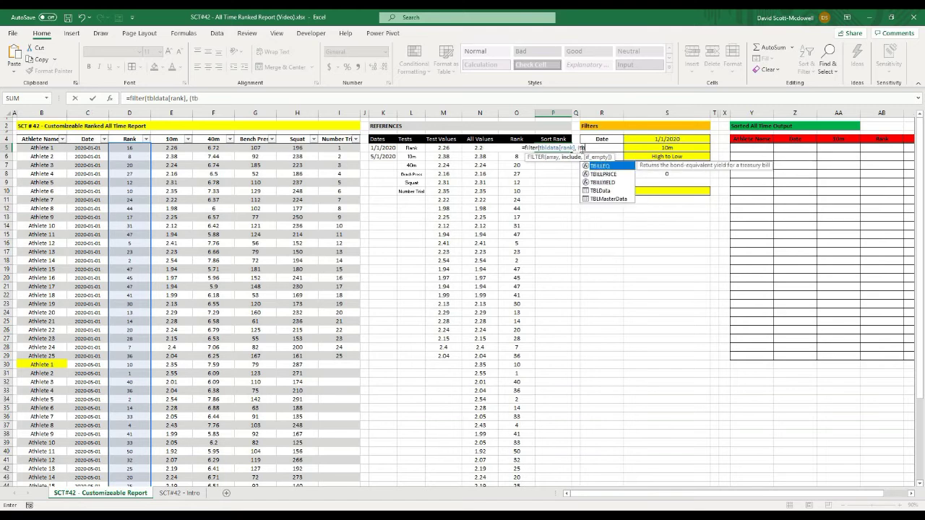
{"action": "type", "text": "[rank"}
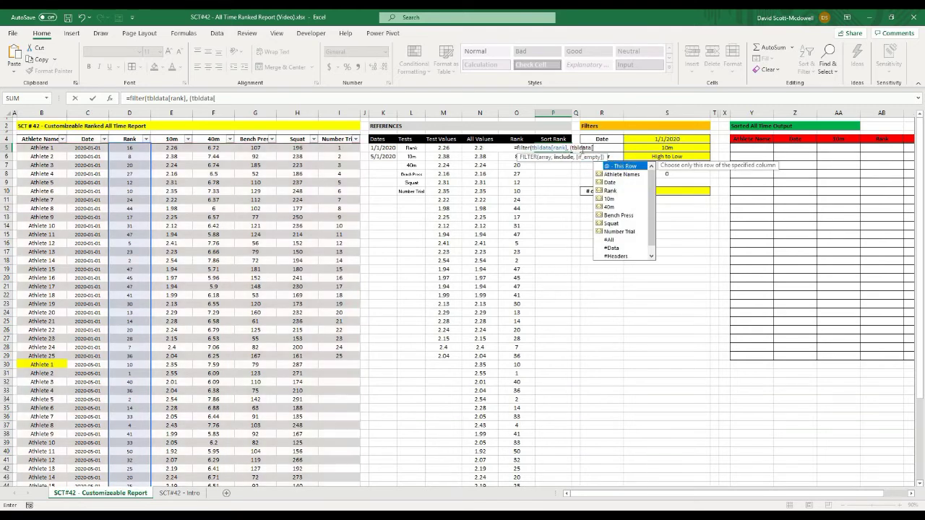
{"action": "type", "text": "]"}
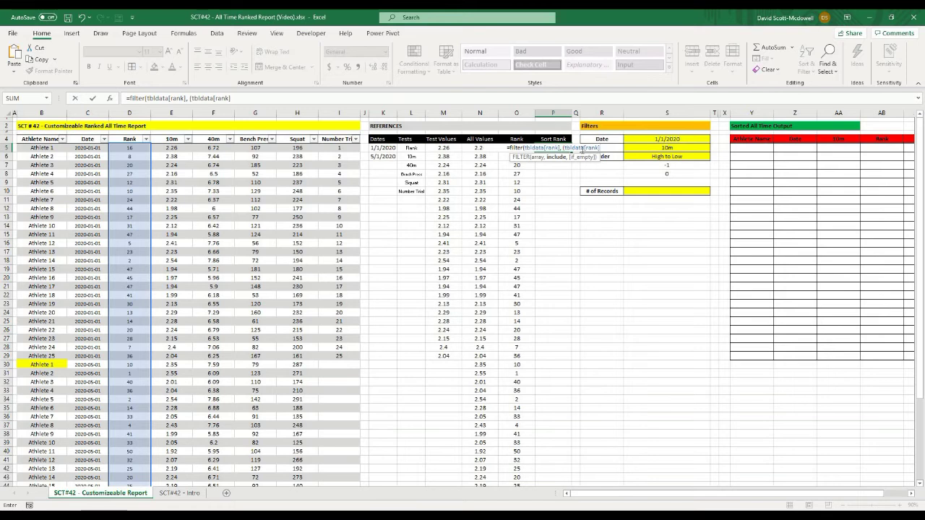
{"action": "type", "text": "<="}
{"action": "left_click", "coordinate": [674, 192]}
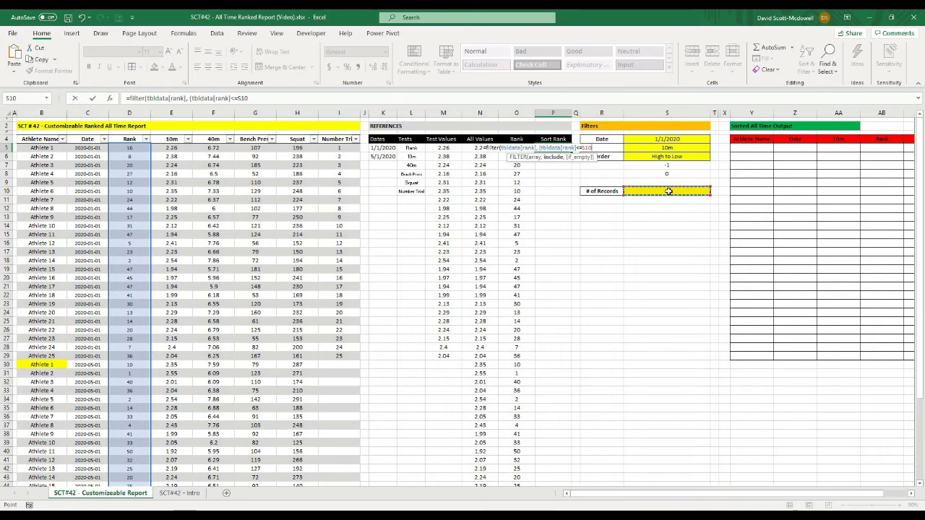
{"action": "type", "text": "),)"}
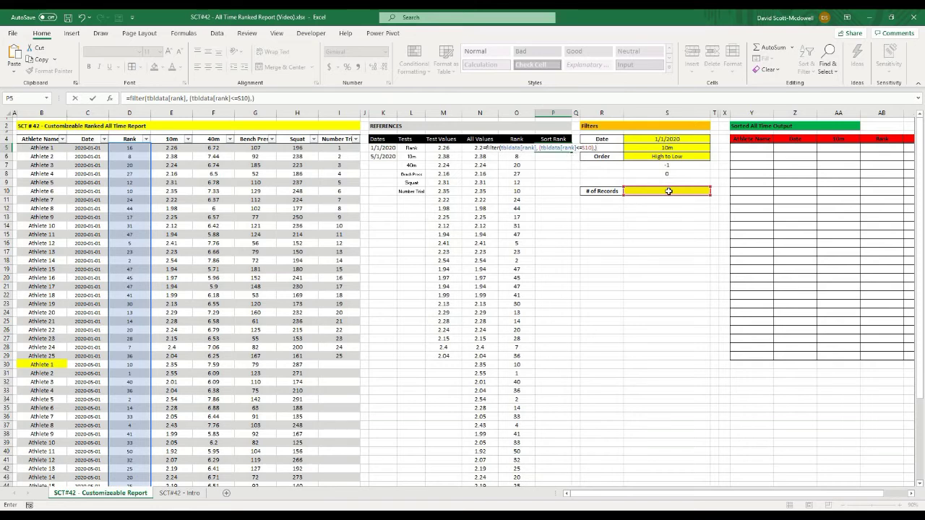
{"action": "key", "text": "ctrl+Return"}
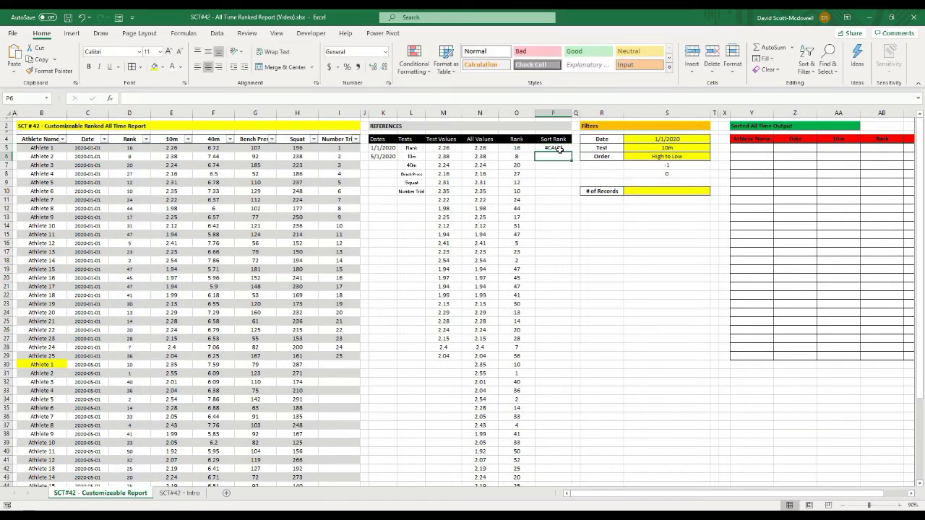
Test the Sort Rank formula by setting # of Records in S10 to 1 and to 10
{"action": "left_click", "coordinate": [661, 192]}
{"action": "type", "text": "1"}
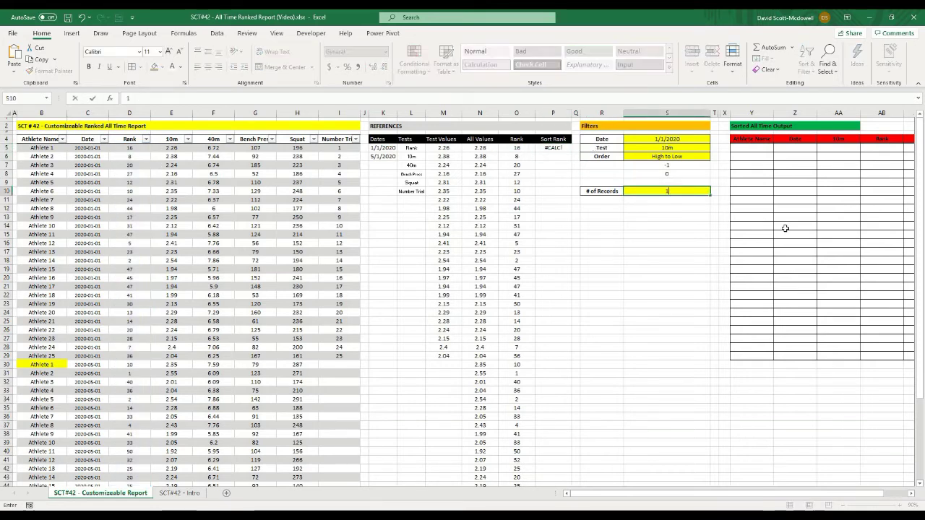
{"action": "key", "text": "Return"}
{"action": "left_click", "coordinate": [675, 191]}
{"action": "type", "text": "10"}
{"action": "key", "text": "Return"}
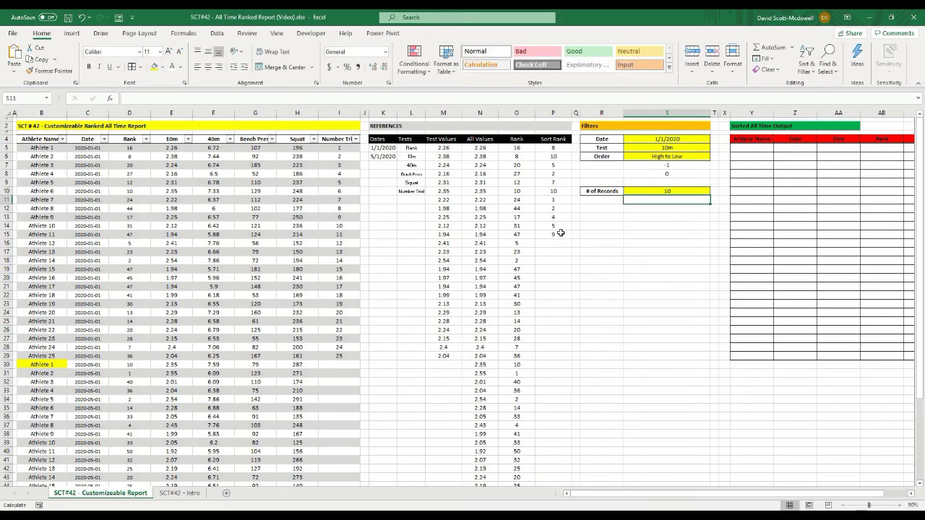
Examine the filtered ranks in the Sort Rank column, including P6 and P10, for duplicates and sort order
{"action": "left_click", "coordinate": [669, 250]}
{"action": "left_click", "coordinate": [557, 194]}
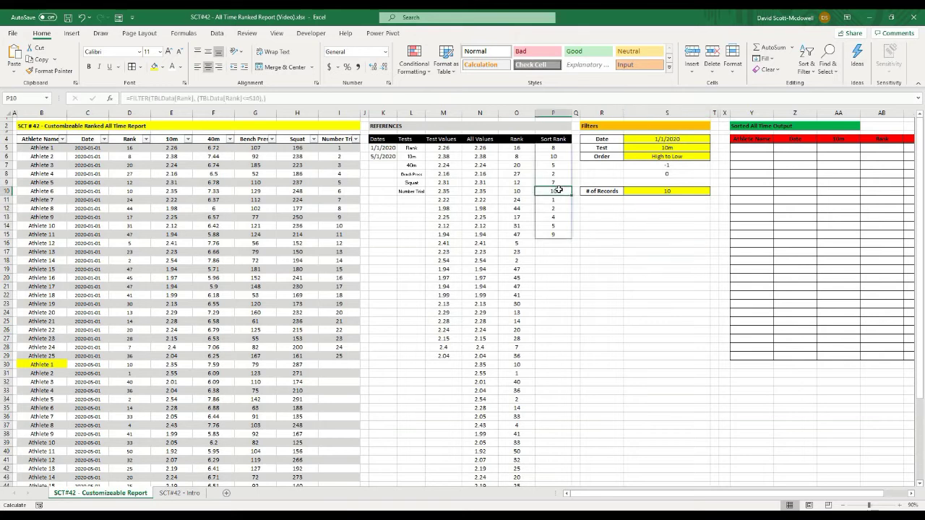
{"action": "left_click", "coordinate": [558, 158]}
{"action": "left_click", "coordinate": [550, 190]}
{"action": "key", "text": "Up"}
{"action": "key", "text": "Up"}
{"action": "key", "text": "Up"}
{"action": "key", "text": "Up"}
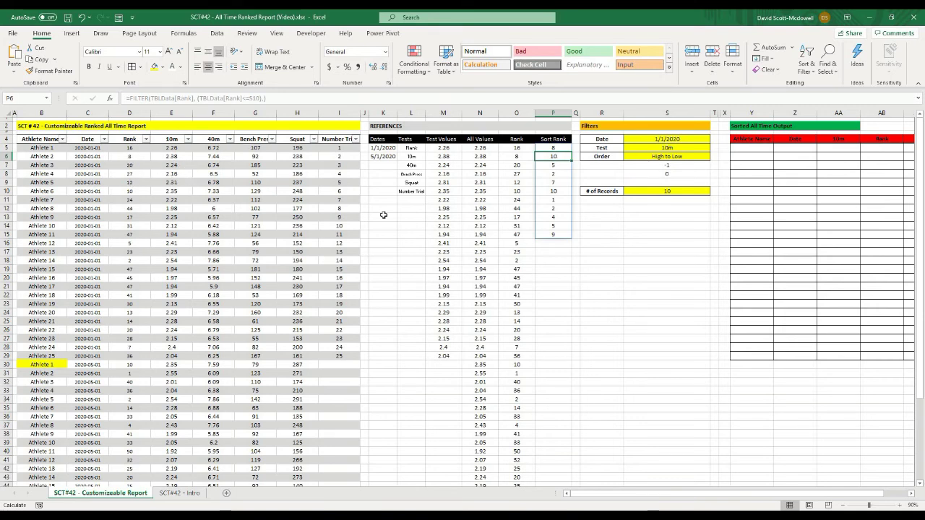
{"action": "left_click", "coordinate": [610, 254]}
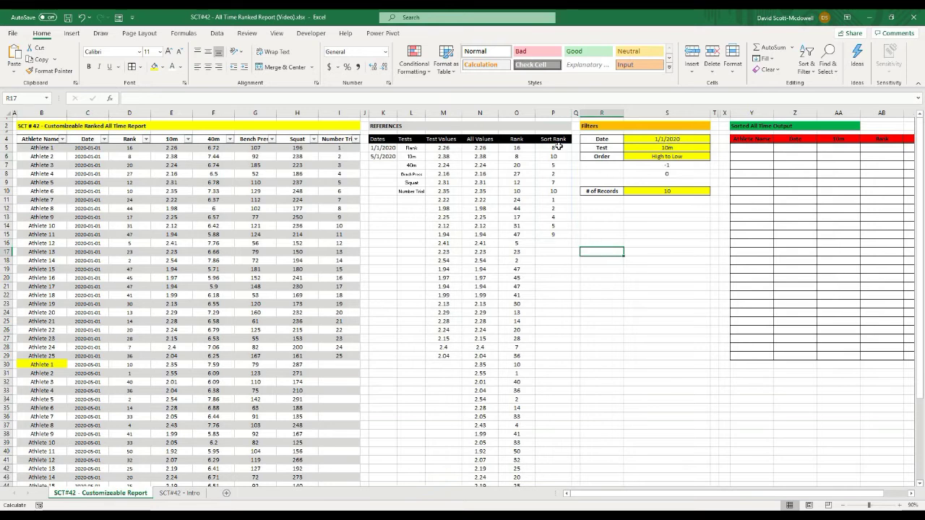
{"action": "left_click", "coordinate": [640, 241]}
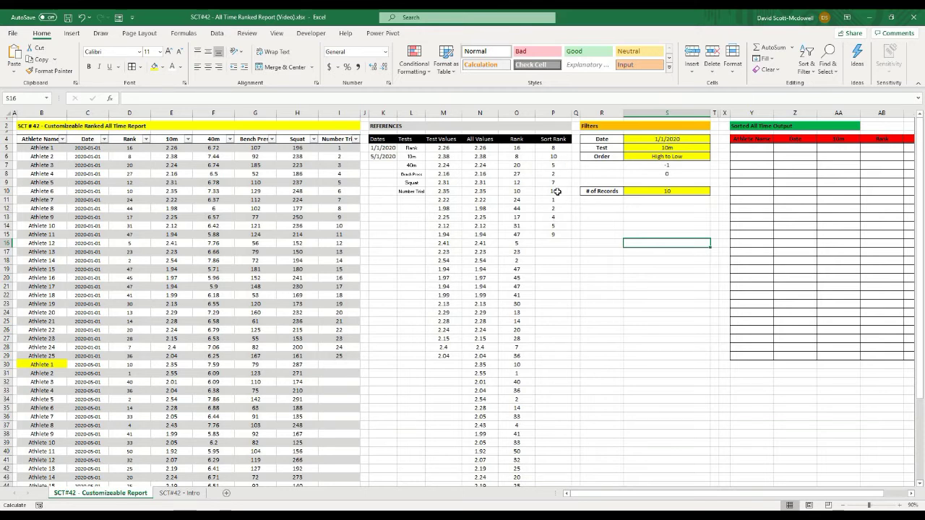
{"action": "left_click", "coordinate": [640, 257]}
Set # of Records in S10 to 25
{"action": "left_click", "coordinate": [659, 191]}
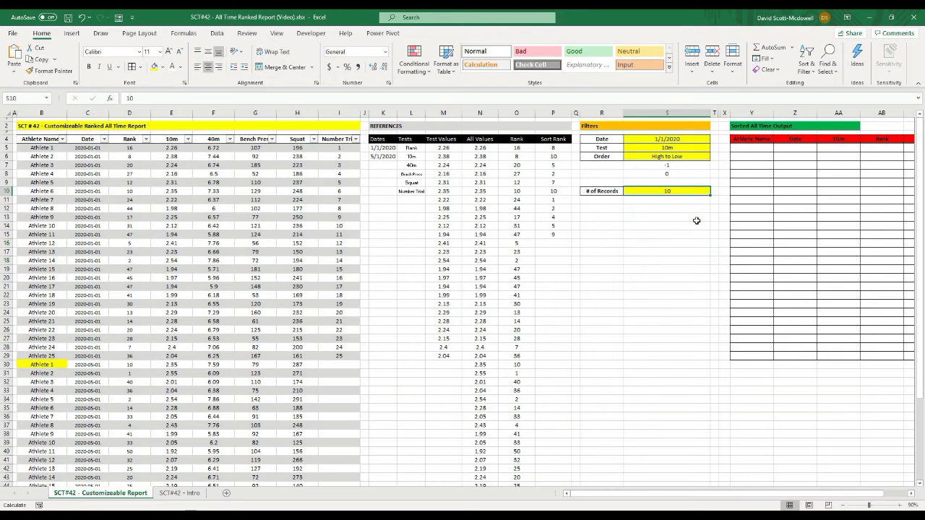
{"action": "type", "text": "25"}
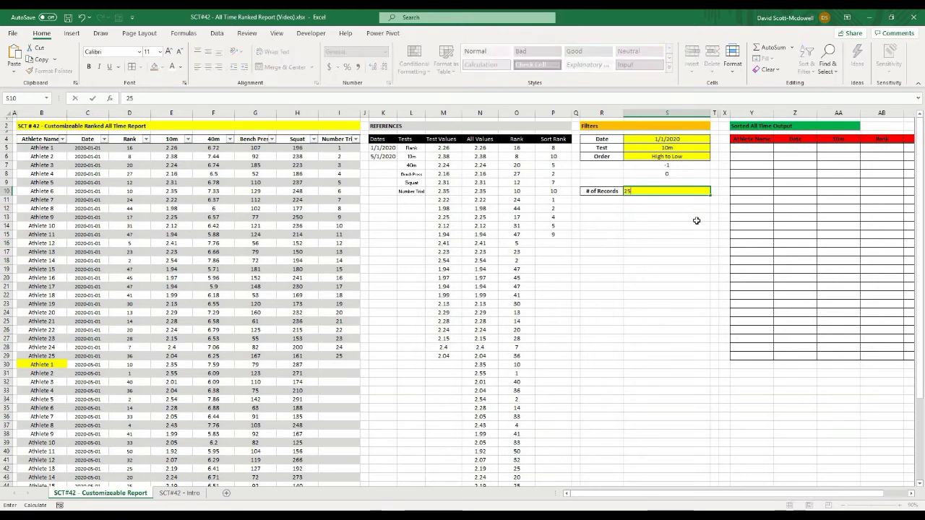
{"action": "key", "text": "Return"}
Center the Sort Rank column's cells from P5 down to the end of the data rows
{"action": "left_click_drag", "start_coordinate": [584, 364], "coordinate": [547, 467]}
{"action": "left_click", "coordinate": [669, 331]}
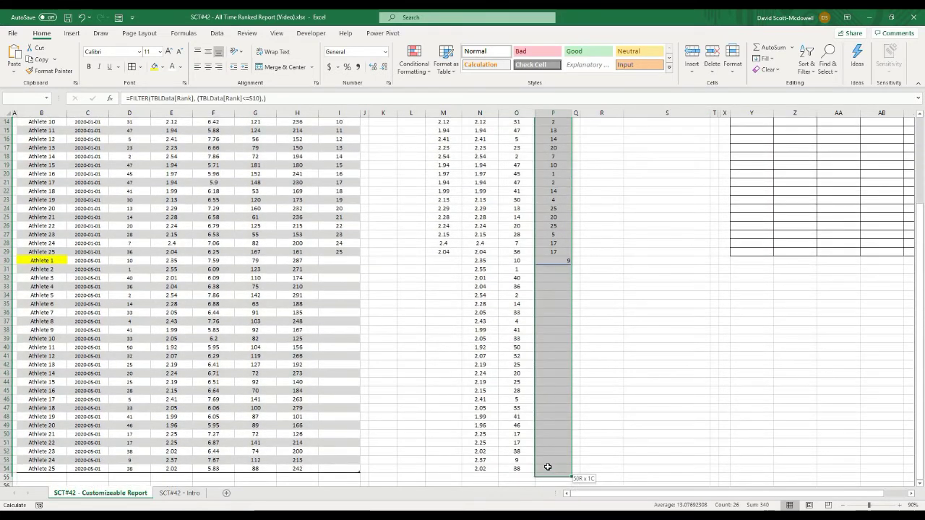
{"action": "left_click", "coordinate": [208, 67]}
{"action": "scroll", "coordinate": [633, 270], "scroll_direction": "up", "scroll_amount": 1}
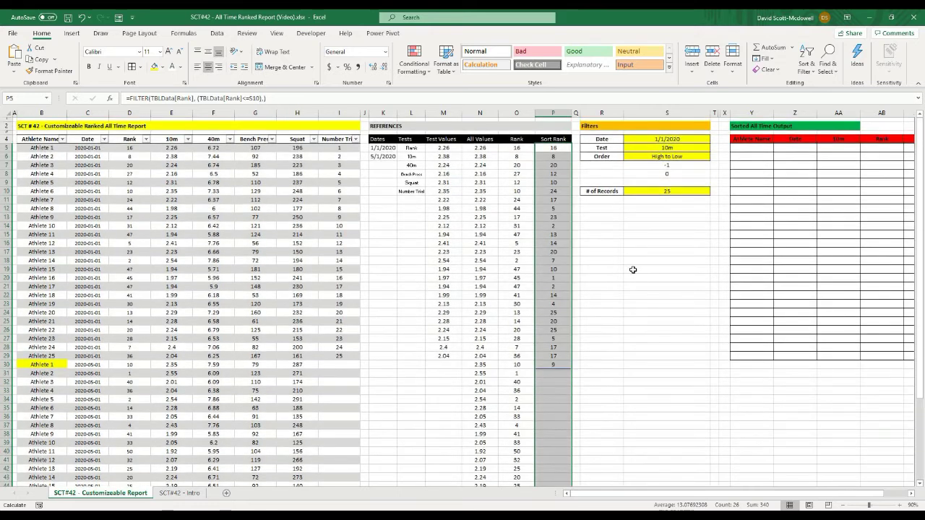
{"action": "left_click", "coordinate": [633, 269]}
{"action": "left_click", "coordinate": [666, 243]}
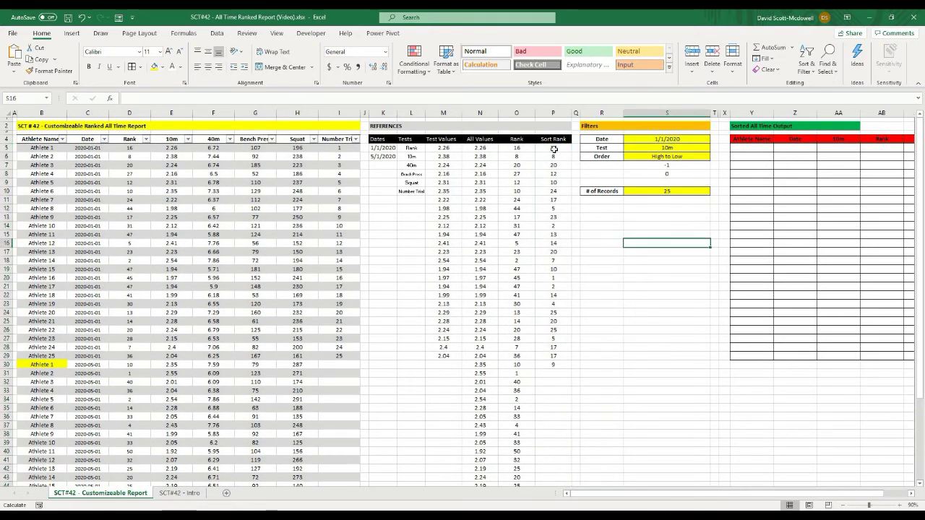
{"action": "left_click", "coordinate": [554, 149]}
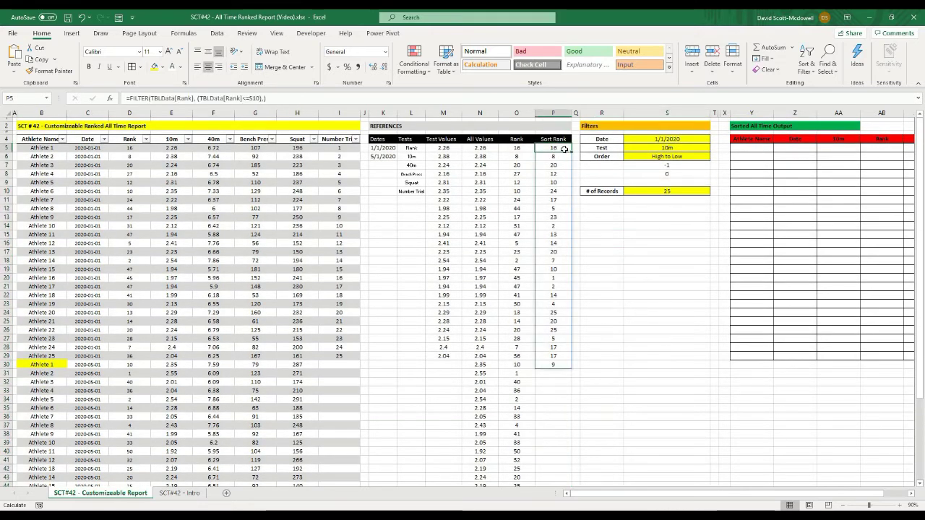
{"action": "left_click", "coordinate": [655, 254]}
Define a workbook-scoped name SortRank that refers to the spilled range 'SCT#42 - Customizeable Report'!$P$5#
{"action": "left_click", "coordinate": [556, 149]}
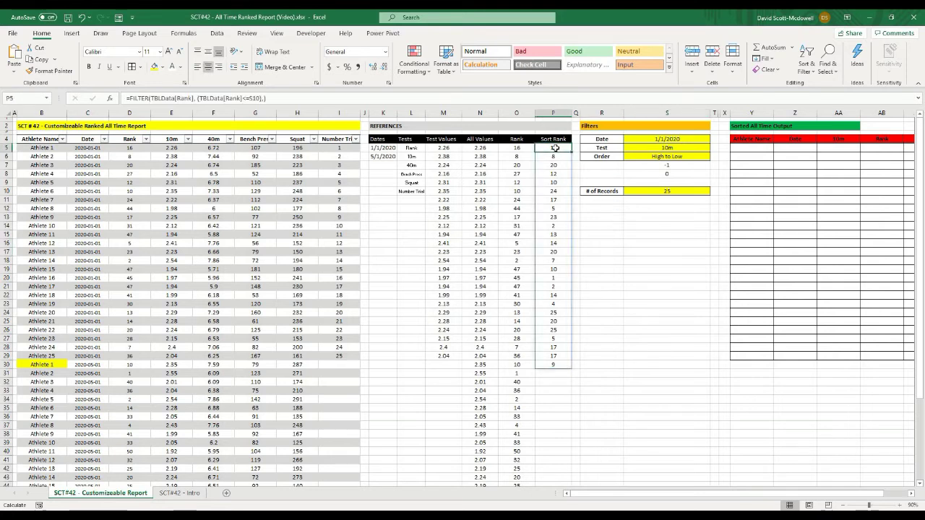
{"action": "left_click", "coordinate": [183, 33]}
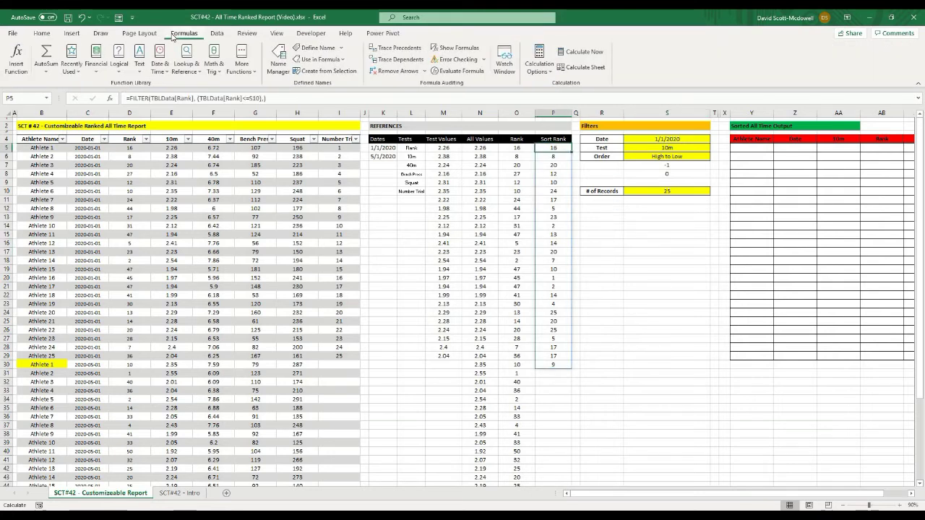
{"action": "left_click", "coordinate": [284, 65]}
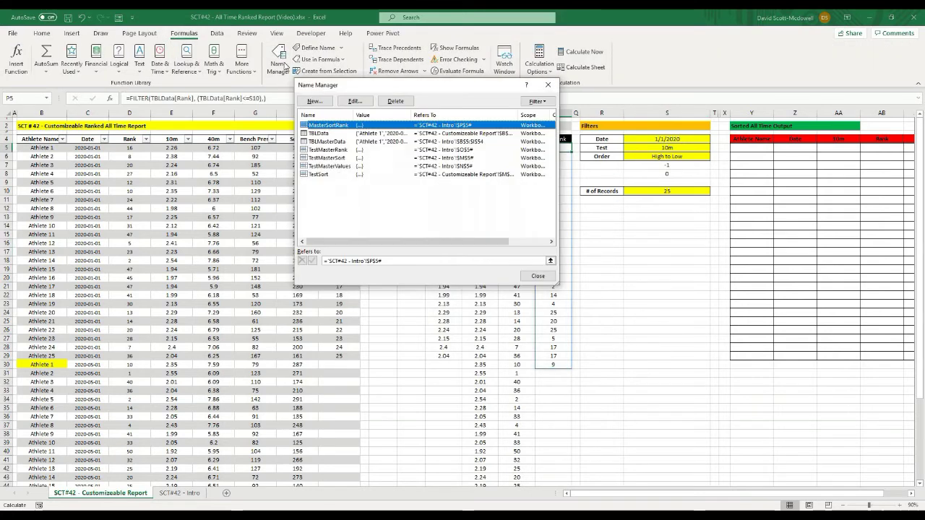
{"action": "left_click", "coordinate": [312, 101]}
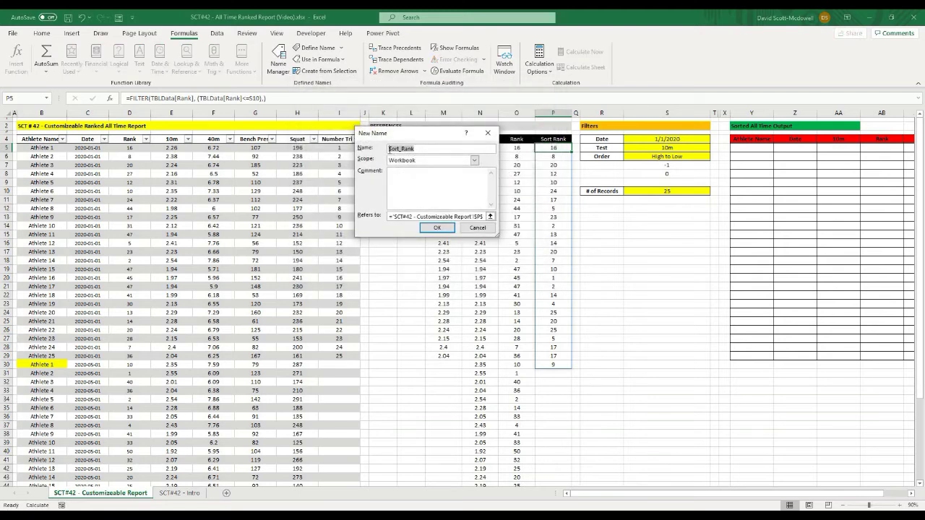
{"action": "type", "text": "SortRank"}
{"action": "left_click_drag", "start_coordinate": [410, 215], "coordinate": [481, 216]}
{"action": "left_click", "coordinate": [429, 217]}
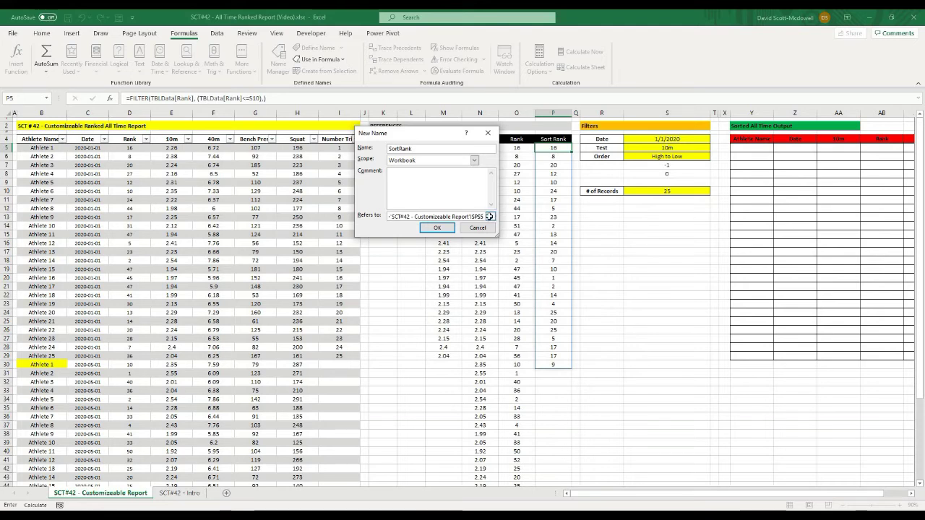
{"action": "left_click", "coordinate": [490, 217]}
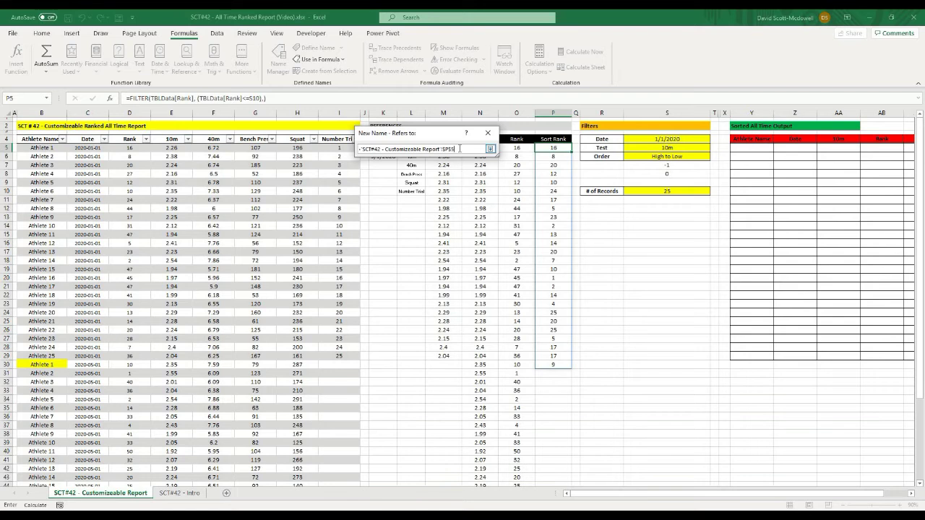
{"action": "type", "text": "#"}
{"action": "left_click", "coordinate": [490, 149]}
{"action": "left_click", "coordinate": [438, 229]}
{"action": "left_click", "coordinate": [539, 278]}
Enter =SortRank in R13 to check that the name returns the spilled Sort Rank values
{"action": "left_click", "coordinate": [601, 234]}
{"action": "left_click", "coordinate": [594, 217]}
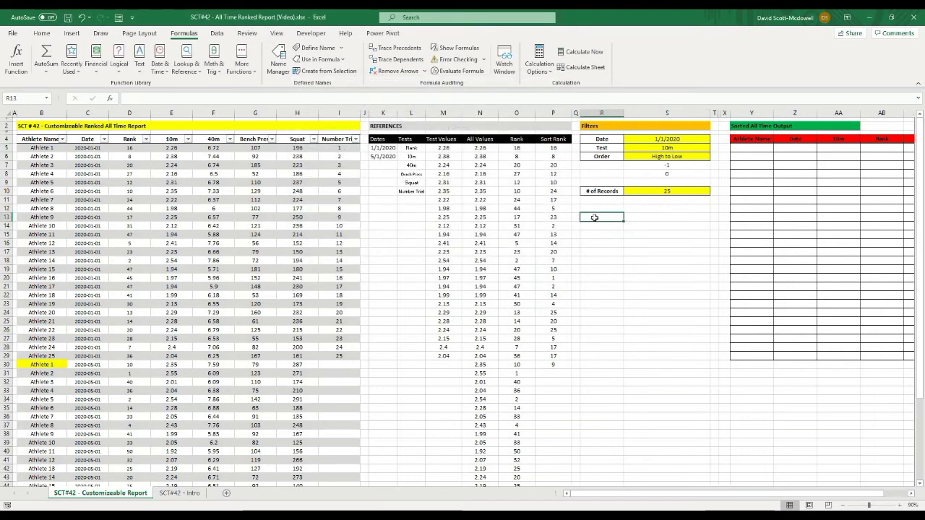
{"action": "type", "text": "=sortran"}
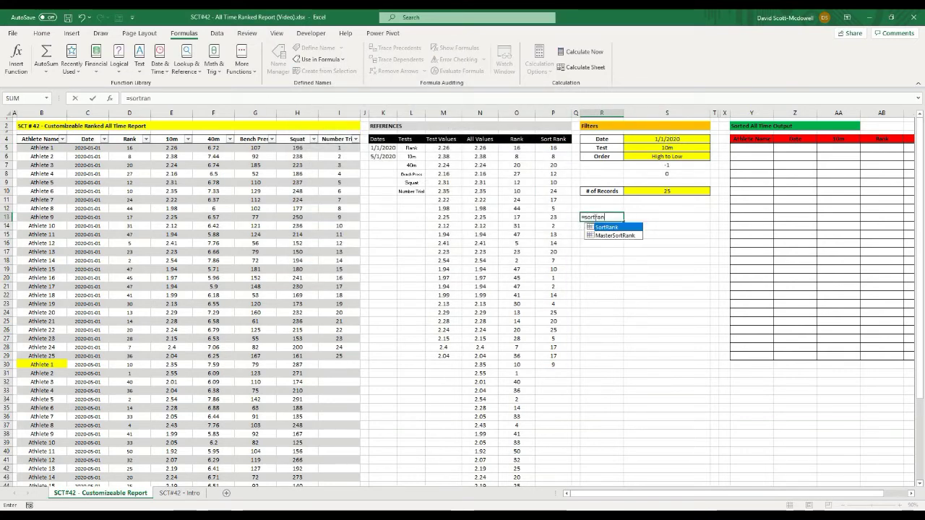
{"action": "key", "text": "Tab"}
{"action": "key", "text": "Return"}
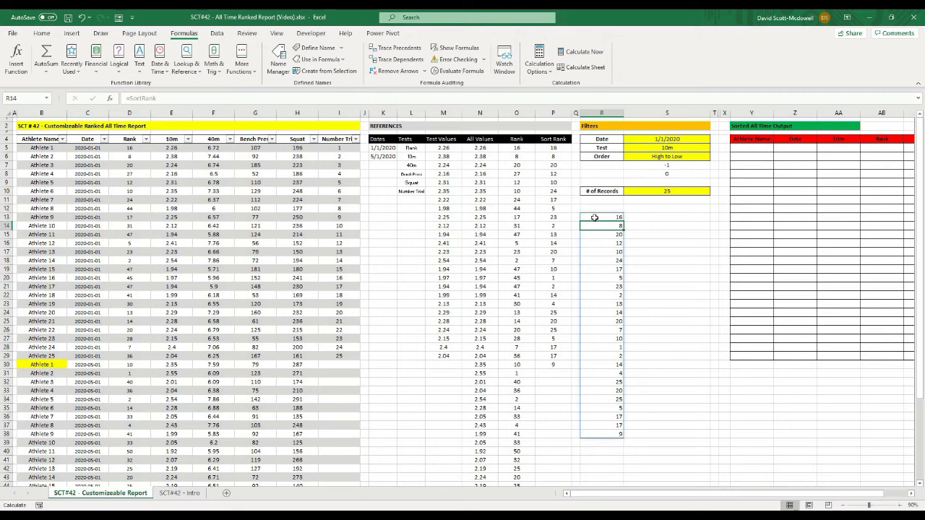
Clear the =SortRank test formula from R13 below the filters
{"action": "left_click", "coordinate": [596, 218]}
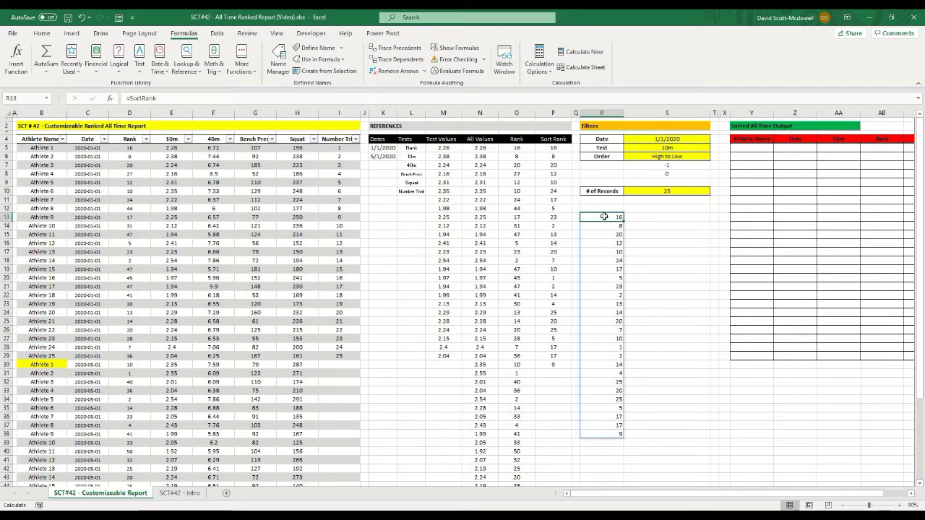
{"action": "key", "text": "Delete"}
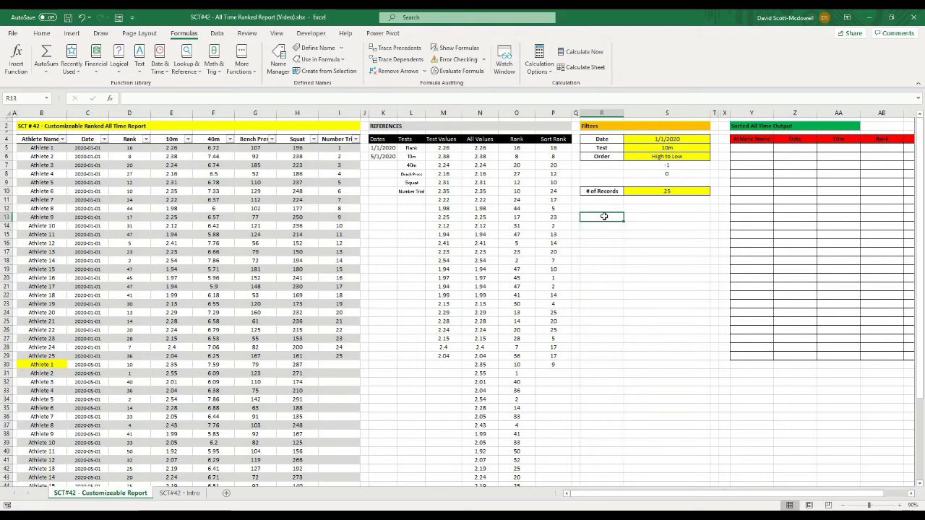
{"action": "left_click", "coordinate": [634, 277]}
{"action": "left_click", "coordinate": [630, 216]}
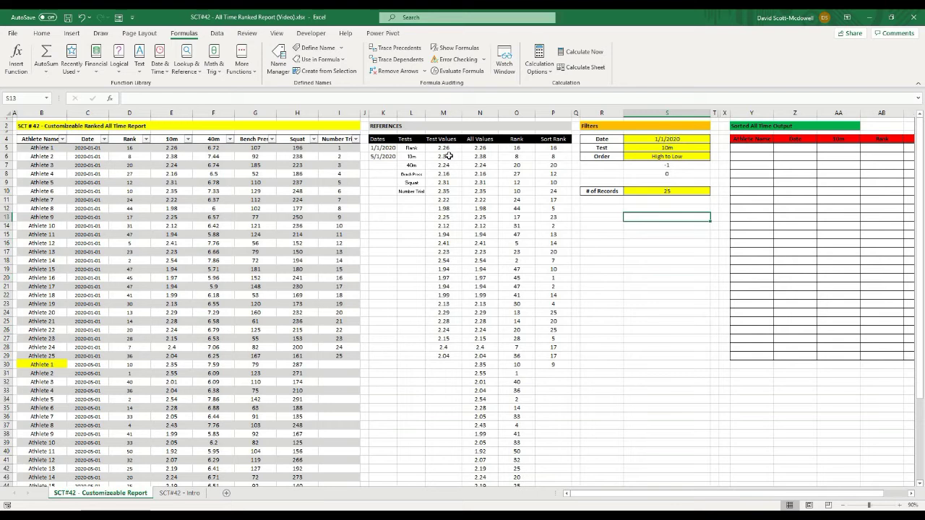
Review the formulas behind the All Values, Rank and Sort Rank columns and the # of Records filter cell
{"action": "left_click", "coordinate": [769, 147]}
{"action": "scroll", "coordinate": [606, 495], "scroll_direction": "right", "scroll_amount": 2}
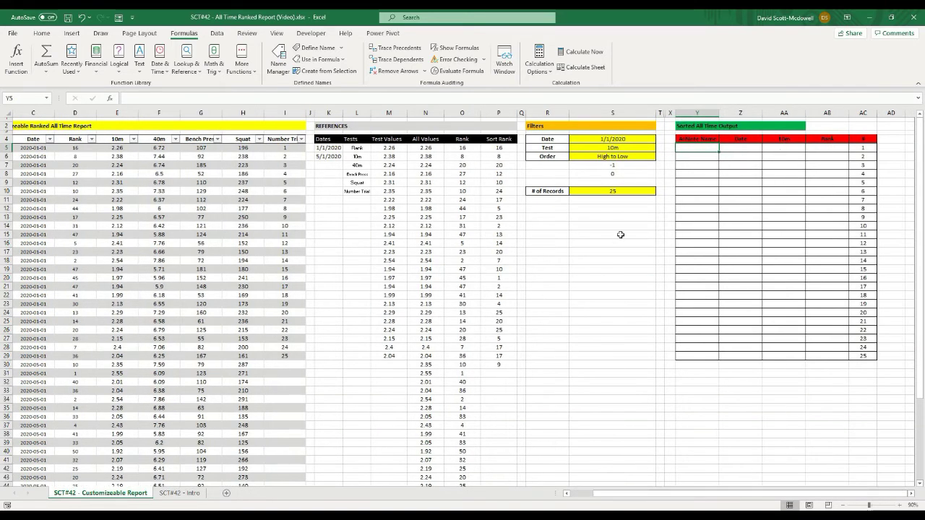
{"action": "left_click", "coordinate": [431, 148]}
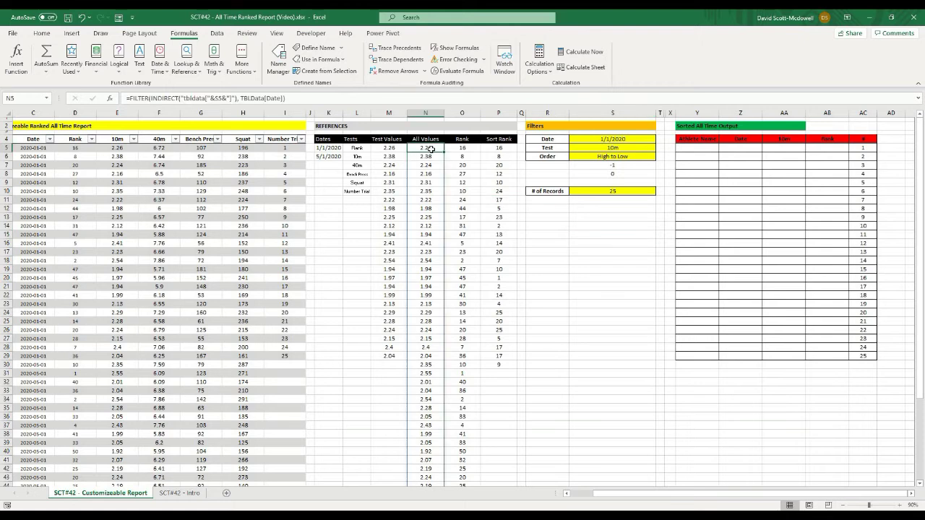
{"action": "left_click", "coordinate": [475, 148]}
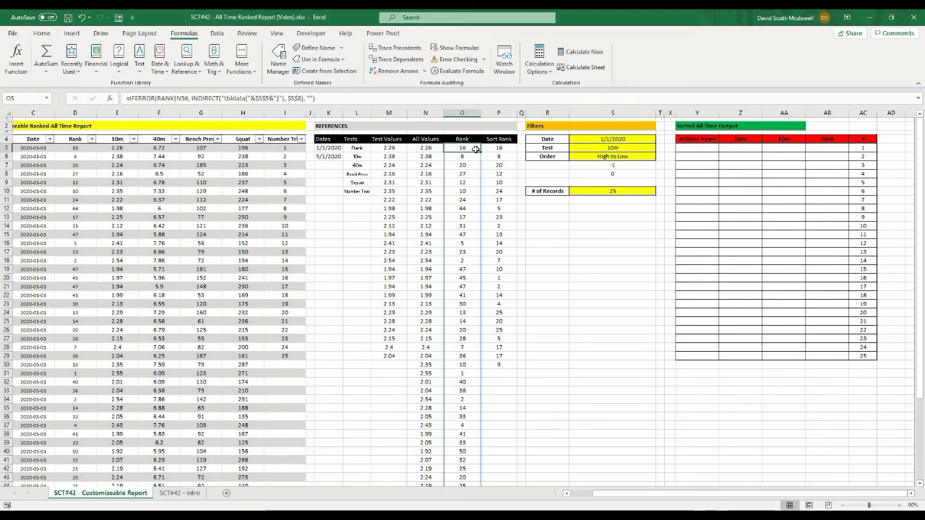
{"action": "left_click", "coordinate": [502, 148]}
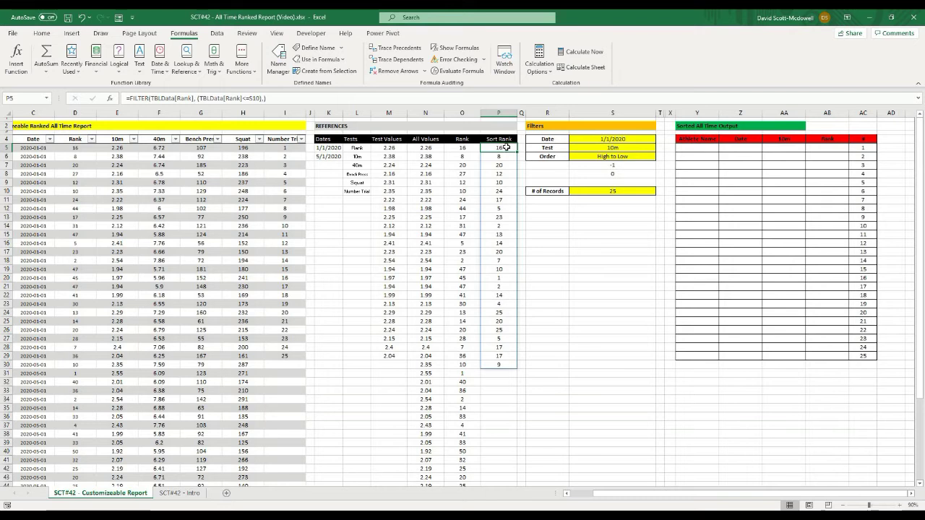
{"action": "left_click", "coordinate": [425, 182]}
{"action": "left_click", "coordinate": [623, 191]}
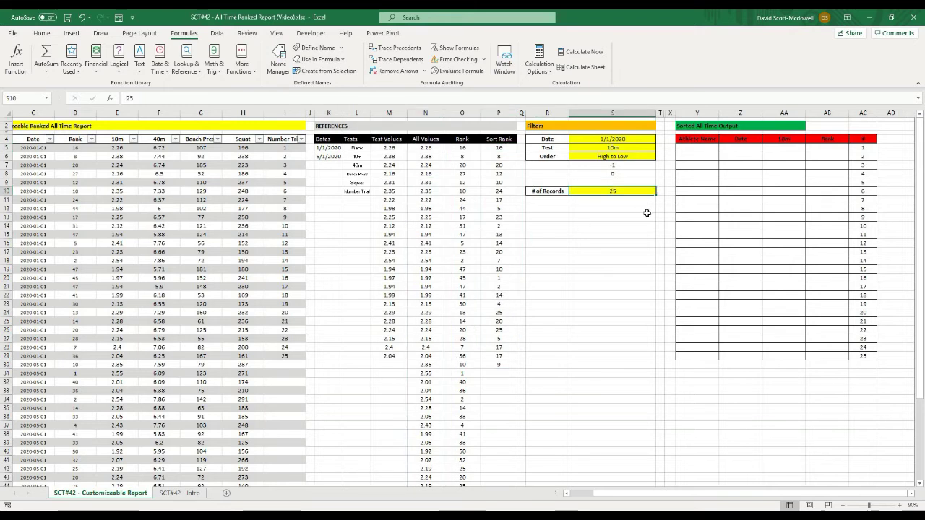
{"action": "left_click", "coordinate": [433, 149]}
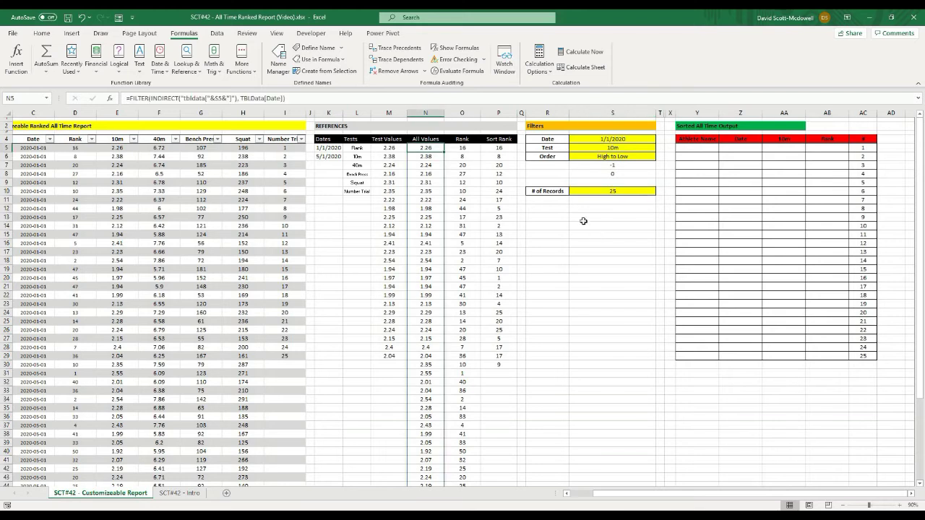
{"action": "left_click", "coordinate": [586, 226]}
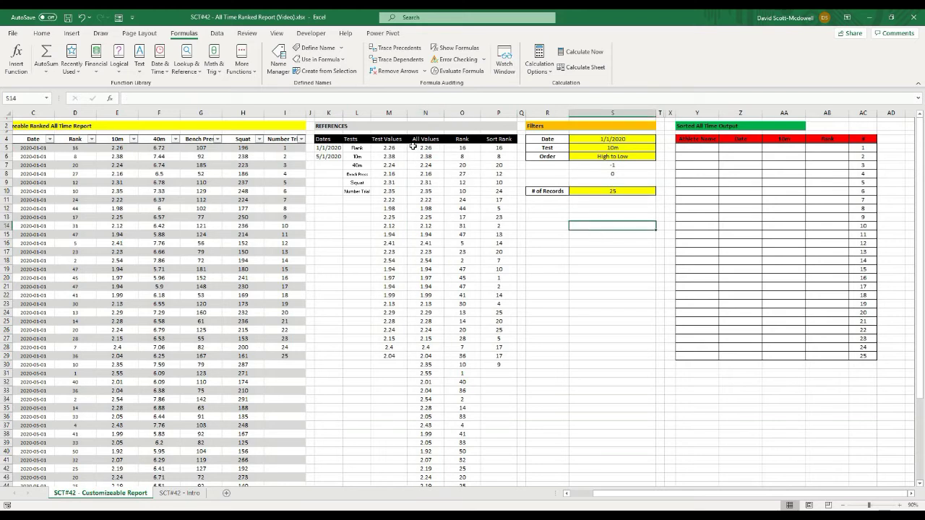
{"action": "left_click", "coordinate": [602, 252]}
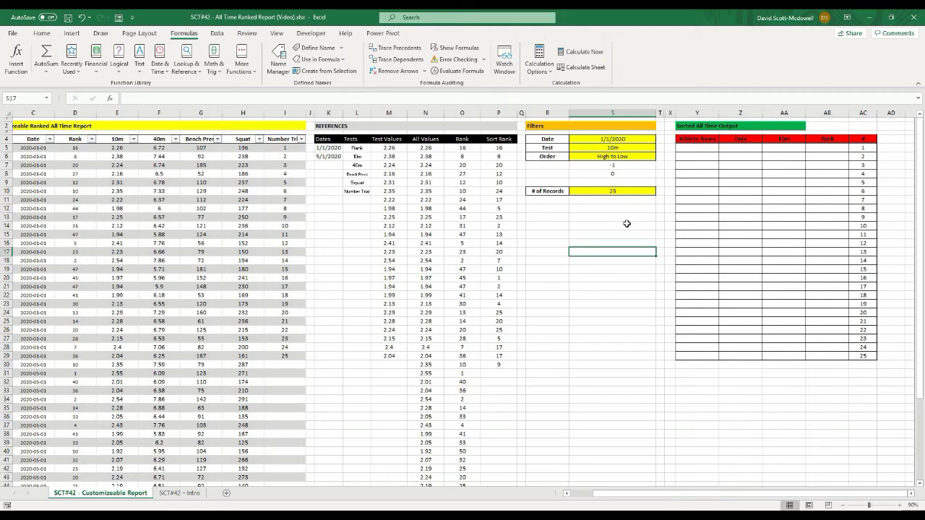
{"action": "left_click", "coordinate": [582, 225]}
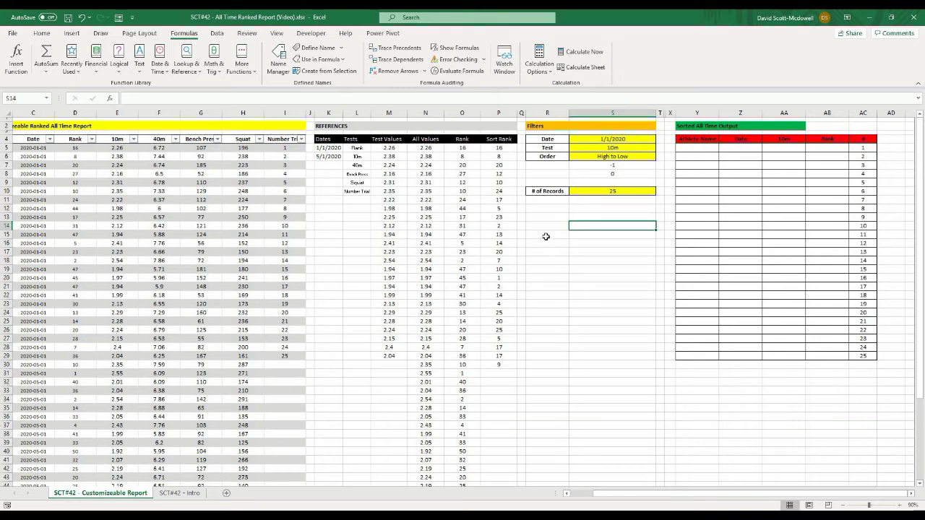
{"action": "left_click", "coordinate": [599, 235]}
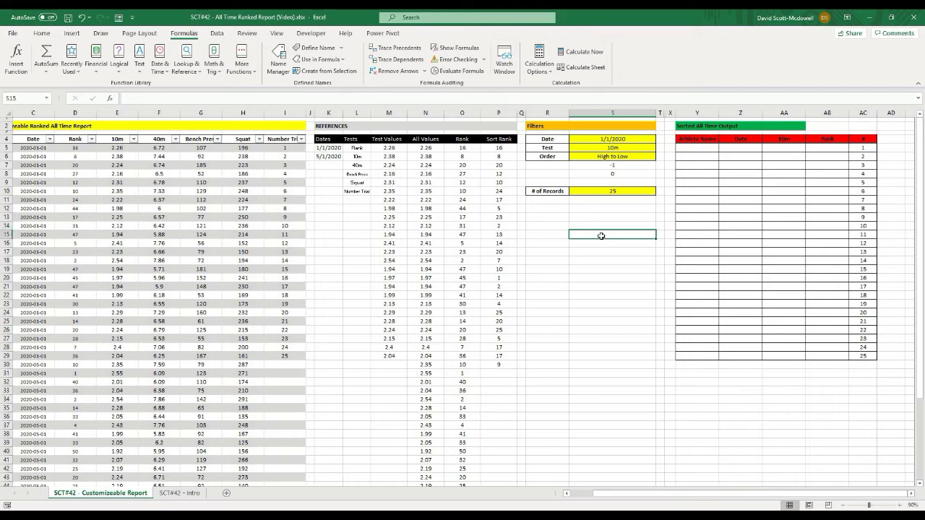
Start a FILTER formula in Y5 under Athlete Name, using TBLData[Athlete Names] as the array
{"action": "left_click", "coordinate": [706, 149]}
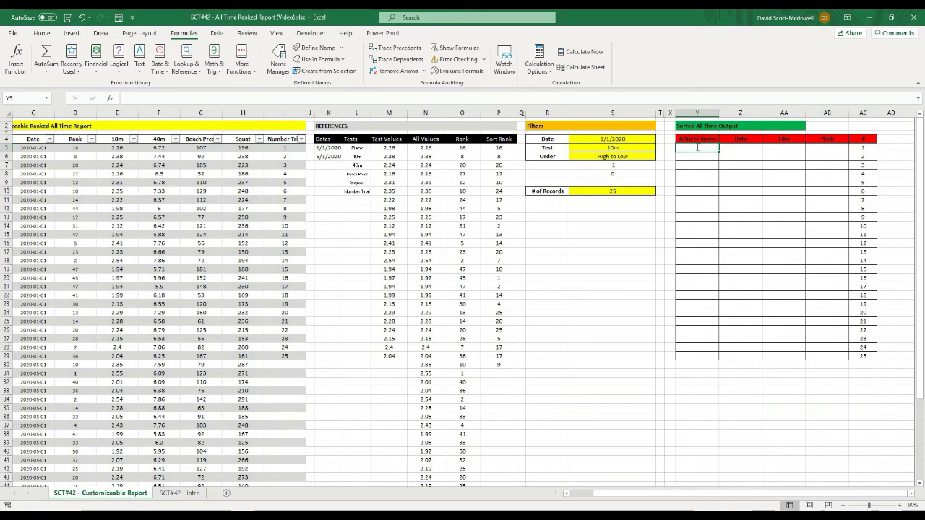
{"action": "type", "text": "=filter"}
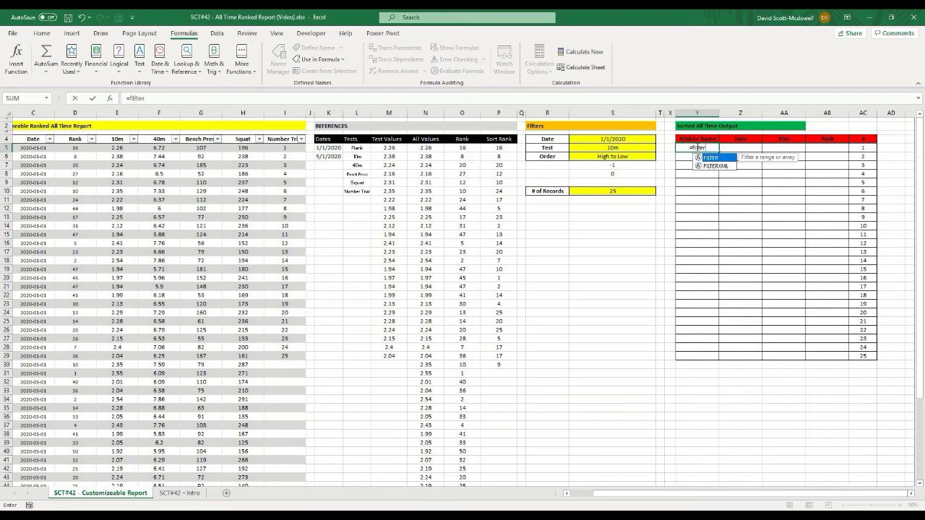
{"action": "type", "text": "("}
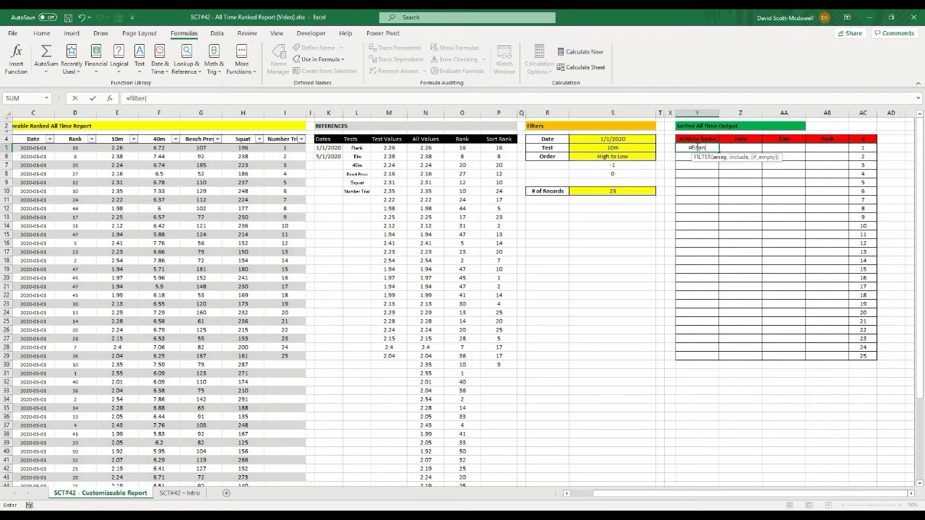
{"action": "type", "text": "tbldata"}
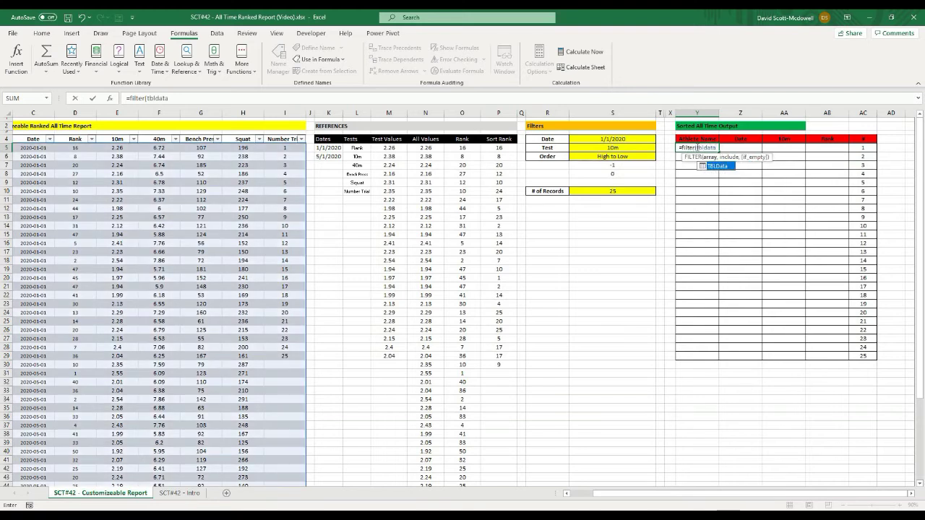
{"action": "type", "text": "[athlete"}
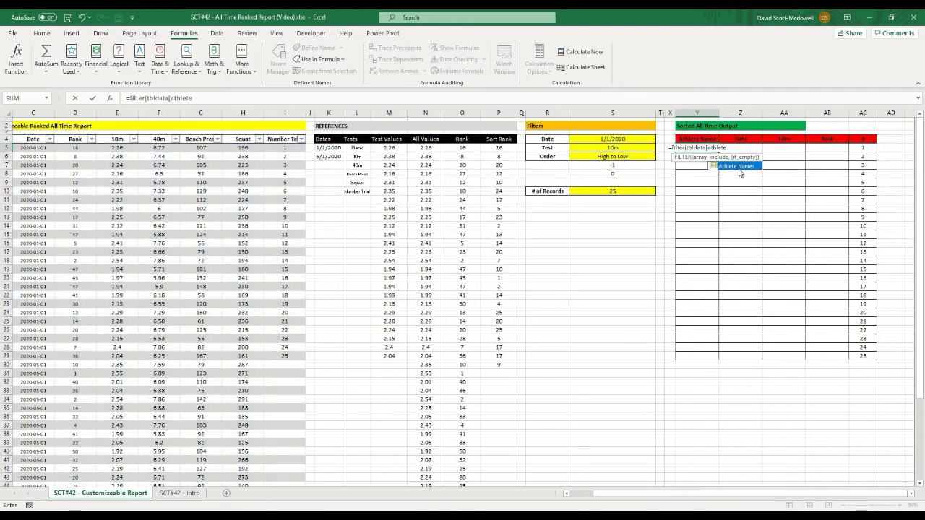
{"action": "double_click", "coordinate": [737, 167]}
{"action": "type", "text": "]"}
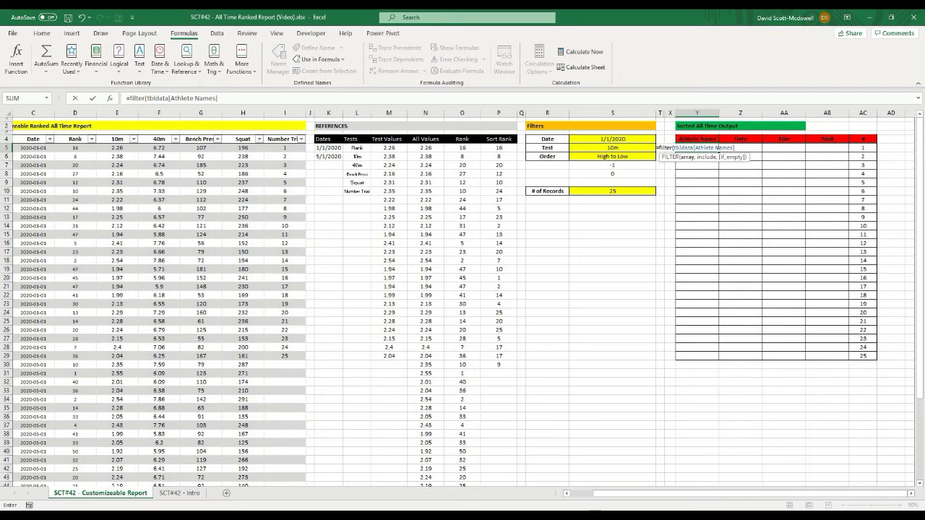
Complete the Y5 formula with the condition (TBLData[Rank]<=$S$10) and an empty if_empty argument
{"action": "type", "text": ","}
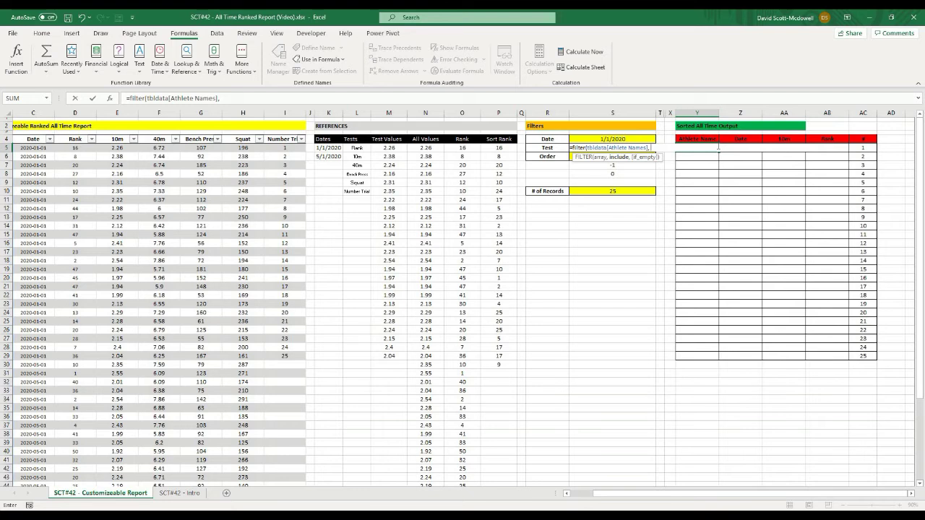
{"action": "type", "text": " (tbldata"}
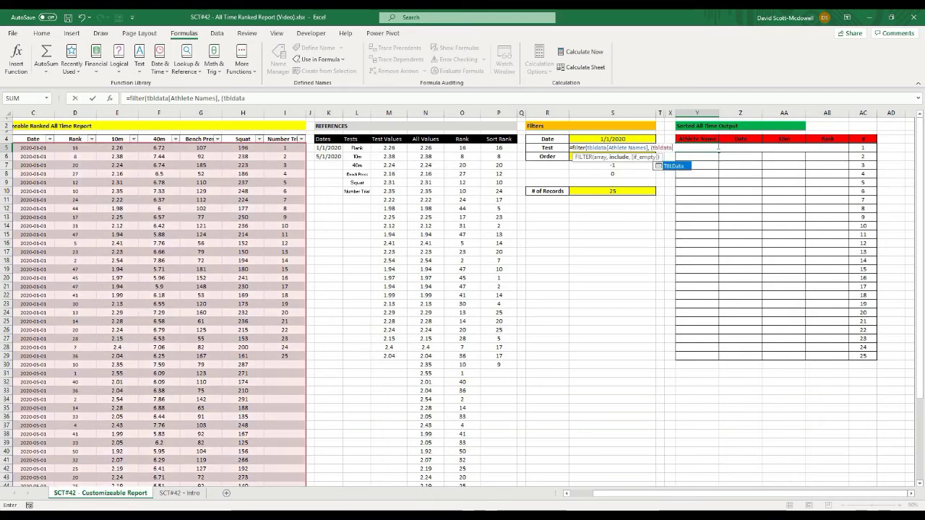
{"action": "type", "text": "["}
{"action": "type", "text": "ran"}
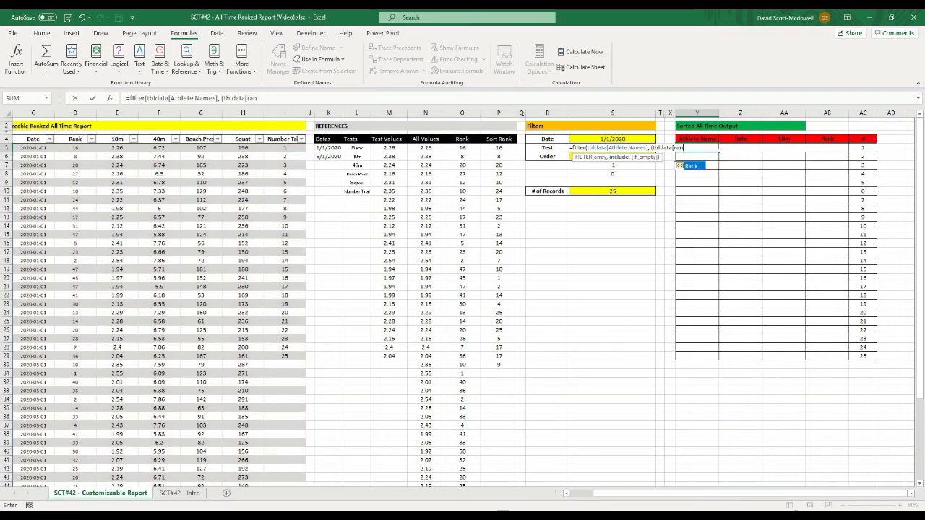
{"action": "type", "text": "k]<="}
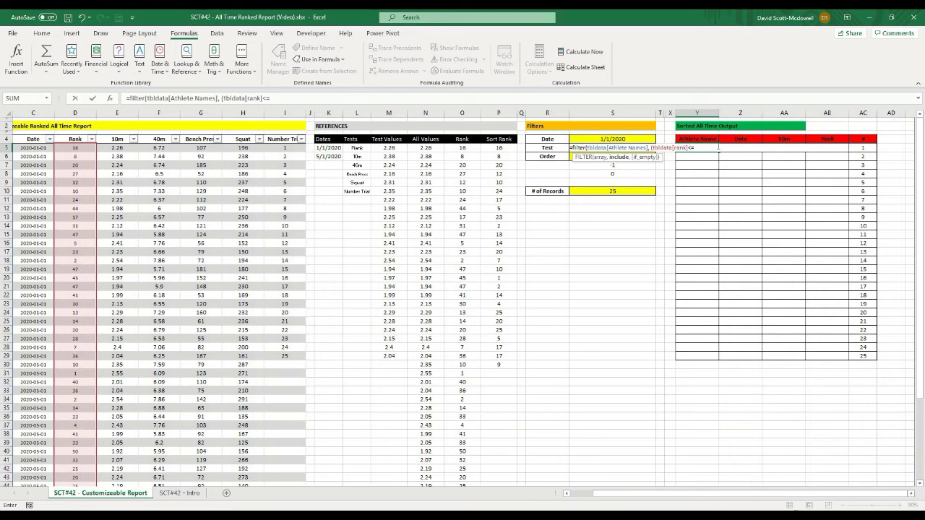
{"action": "left_click", "coordinate": [615, 190]}
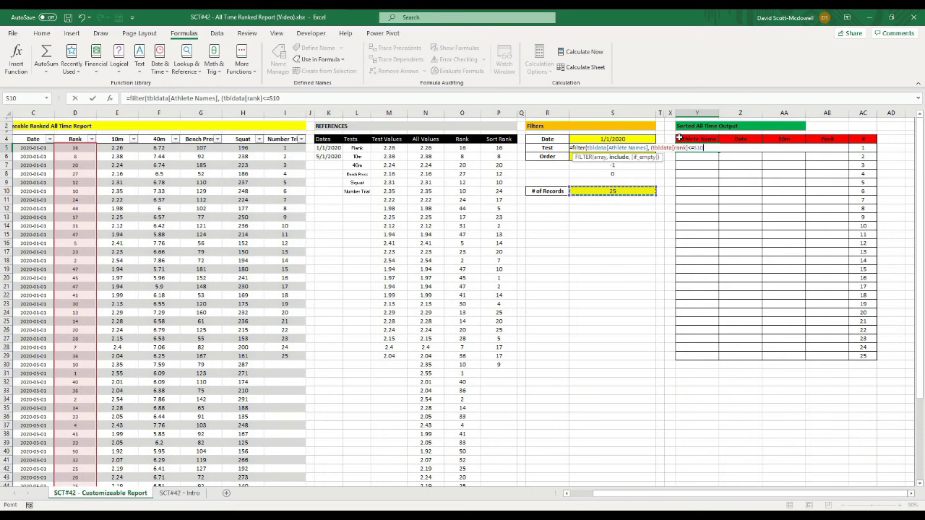
{"action": "key", "text": "F4"}
{"action": "type", "text": "),"}
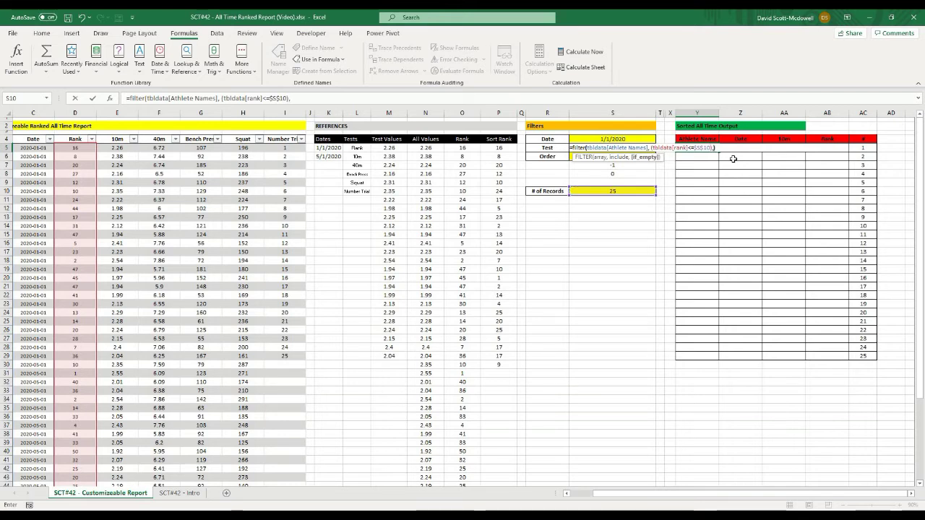
{"action": "key", "text": "Return"}
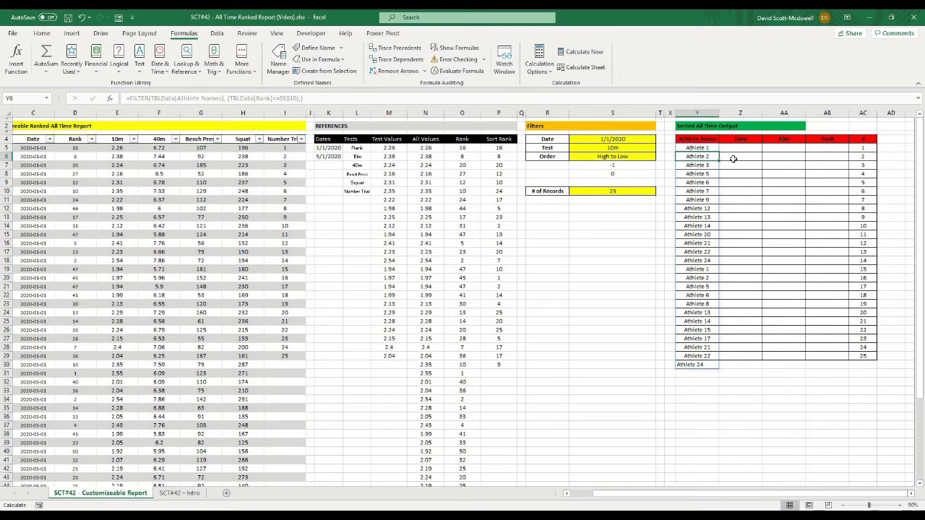
Compare the spilled athlete names with the Sort Rank column and set # of Records in S10 to 10
{"action": "left_click", "coordinate": [691, 402]}
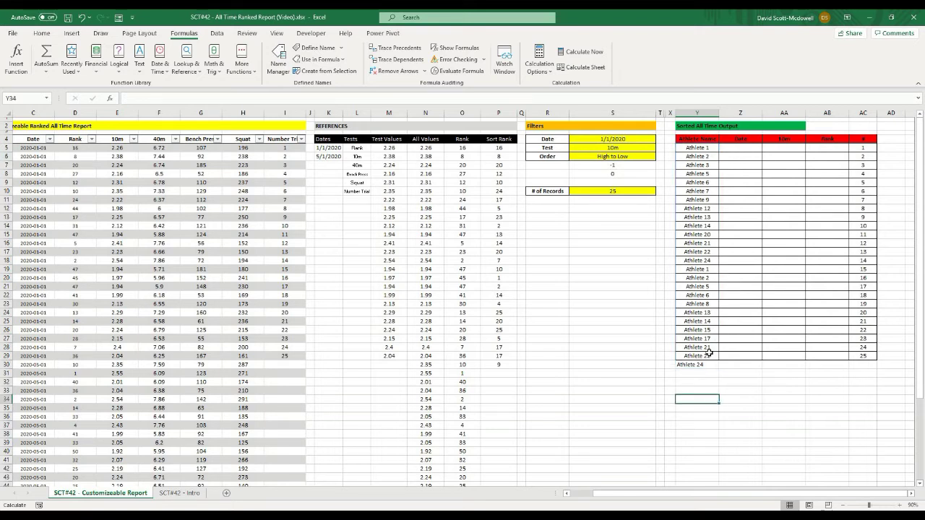
{"action": "left_click", "coordinate": [767, 371]}
{"action": "left_click", "coordinate": [500, 183]}
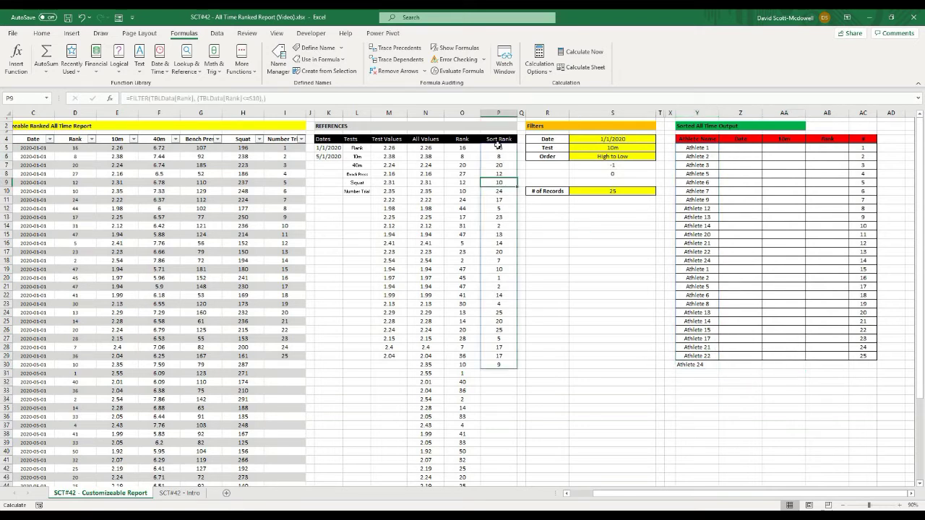
{"action": "left_click", "coordinate": [504, 347]}
{"action": "left_click", "coordinate": [710, 365]}
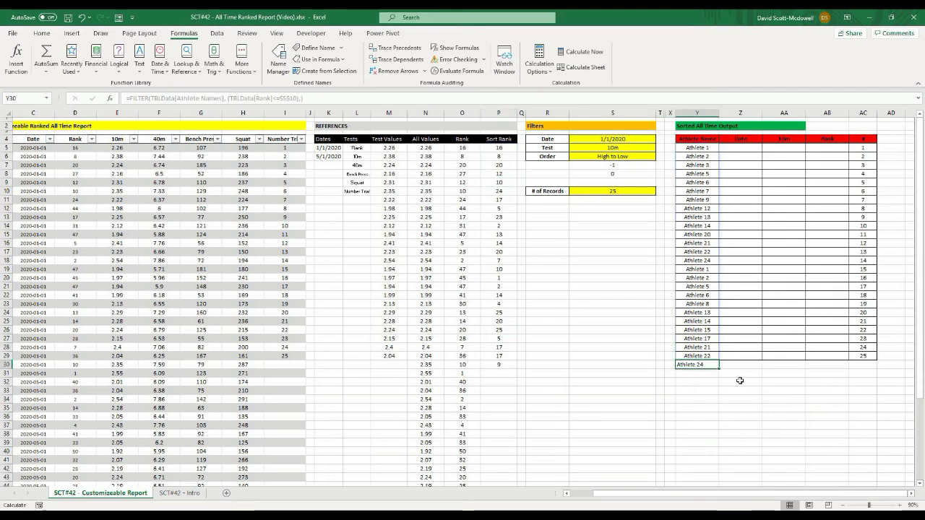
{"action": "left_click", "coordinate": [620, 191]}
{"action": "type", "text": "10"}
{"action": "key", "text": "Return"}
{"action": "left_click", "coordinate": [861, 226]}
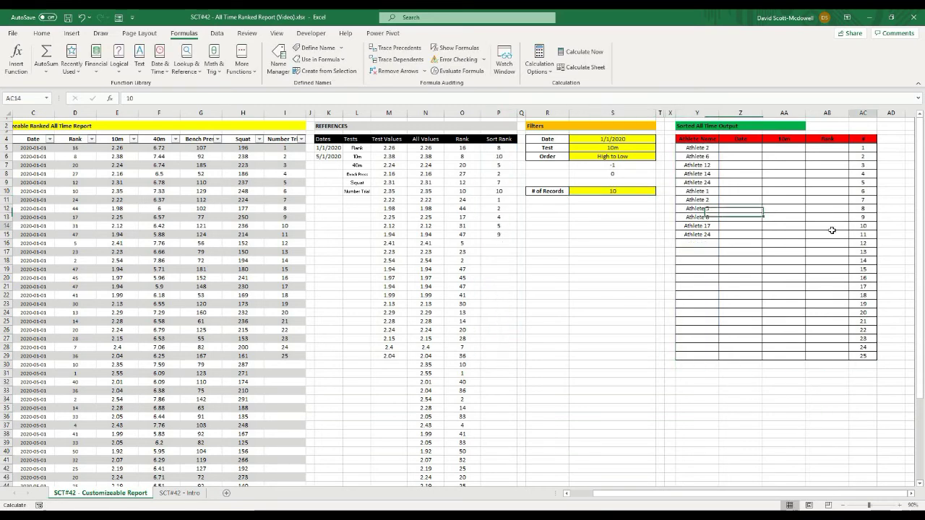
Set # of Records in S10 to 9 and check the athlete names listed in the sorted output
{"action": "left_click", "coordinate": [615, 191]}
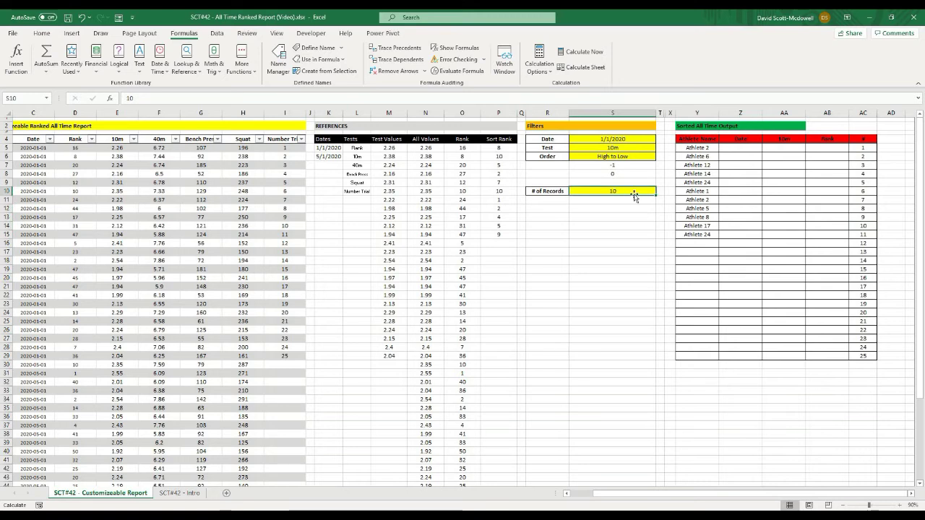
{"action": "type", "text": "9"}
{"action": "key", "text": "Return"}
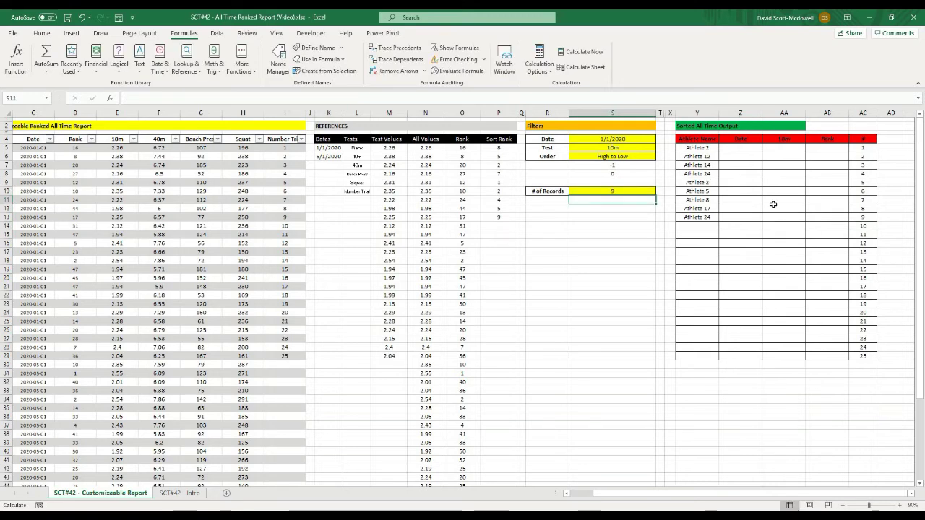
{"action": "left_click_drag", "start_coordinate": [690, 214], "coordinate": [692, 148]}
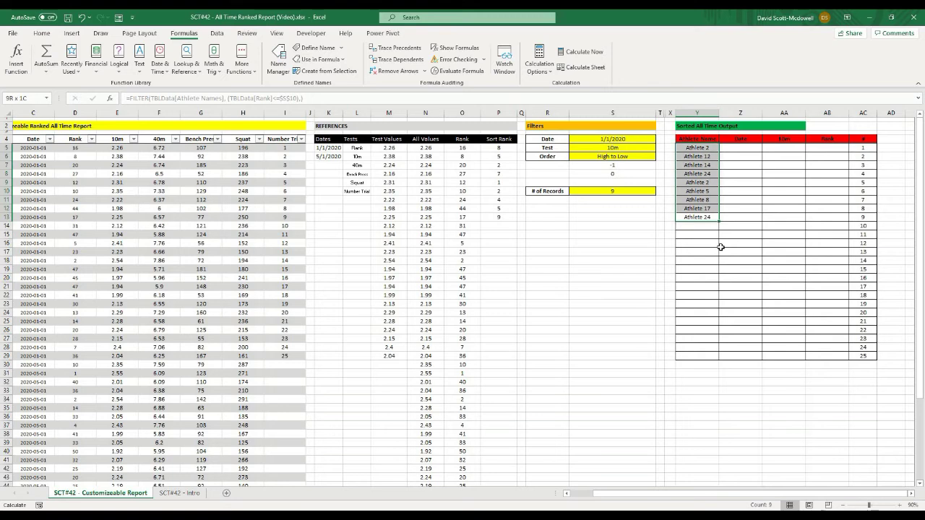
{"action": "left_click", "coordinate": [621, 192]}
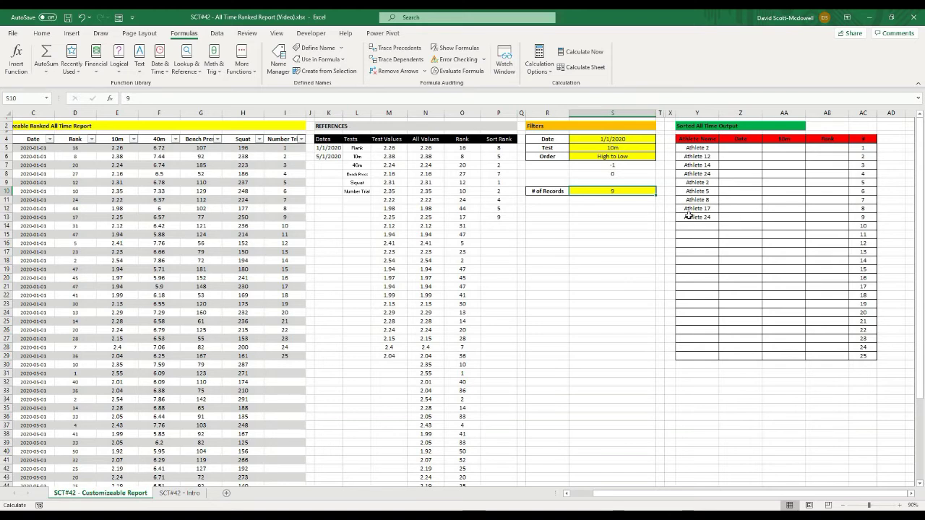
{"action": "left_click", "coordinate": [596, 218]}
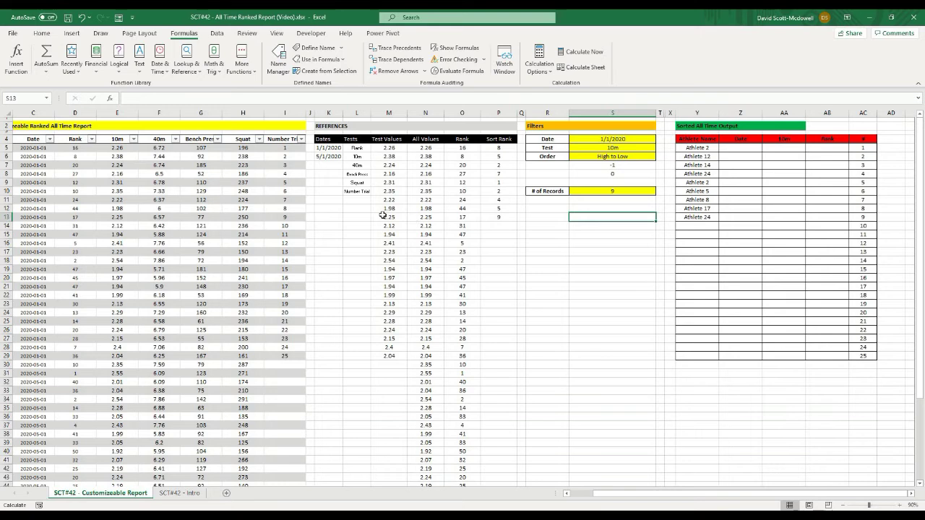
Check the last athlete names in the sorted output against the Sort Rank column, and set # of Records in S10 to 10
{"action": "left_click", "coordinate": [706, 210]}
{"action": "left_click", "coordinate": [695, 225]}
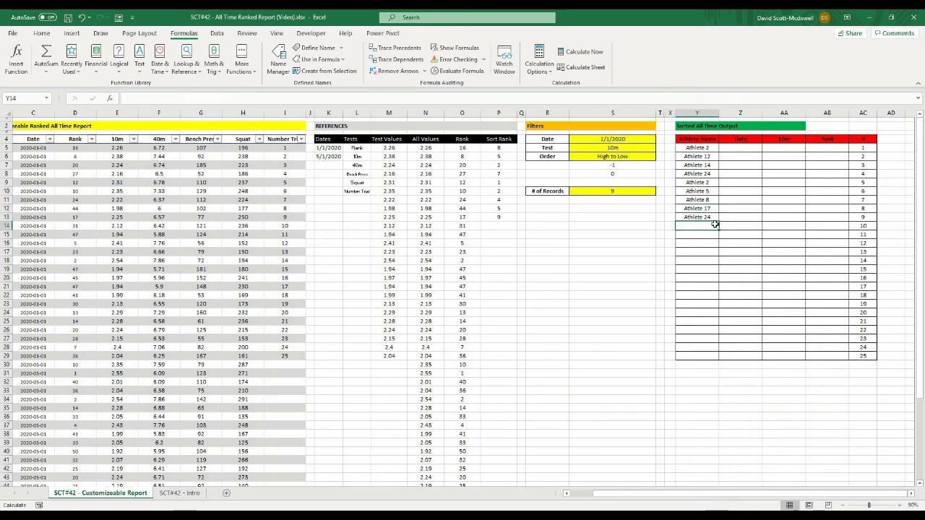
{"action": "left_click", "coordinate": [581, 259]}
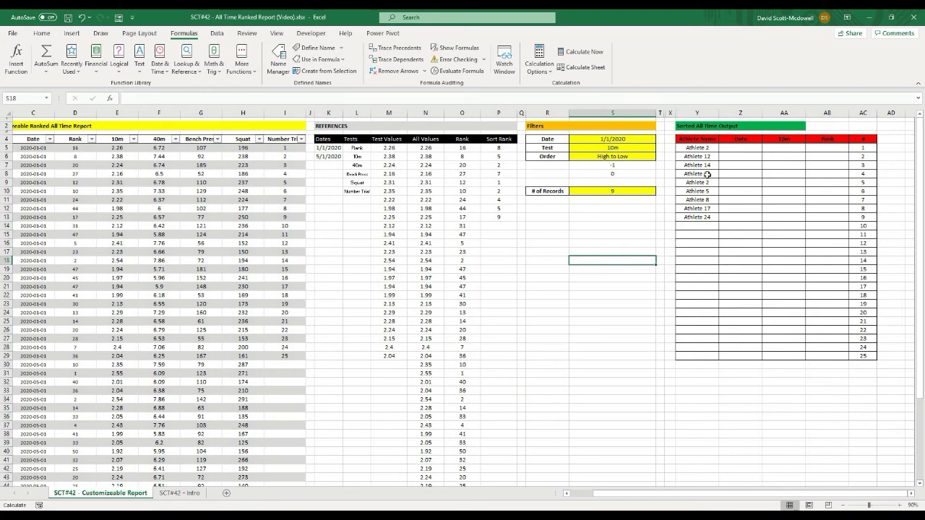
{"action": "left_click", "coordinate": [702, 216]}
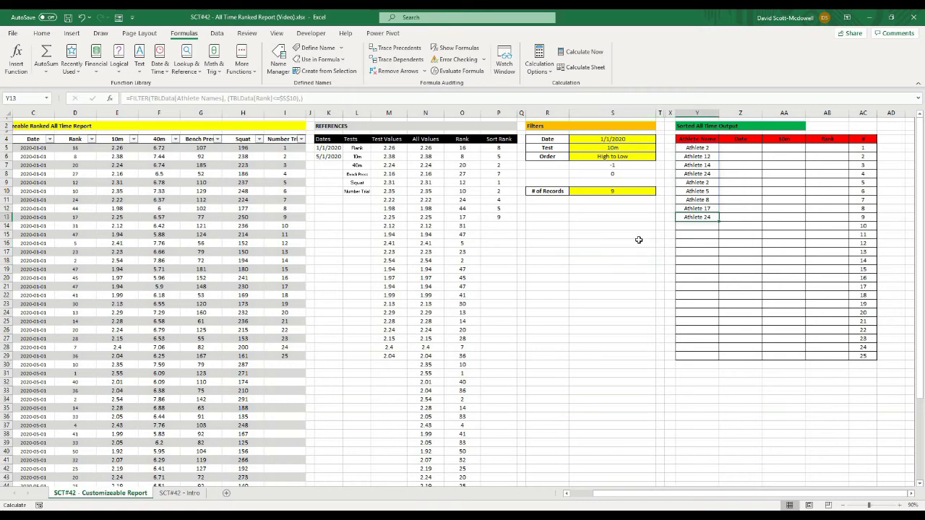
{"action": "left_click", "coordinate": [499, 217]}
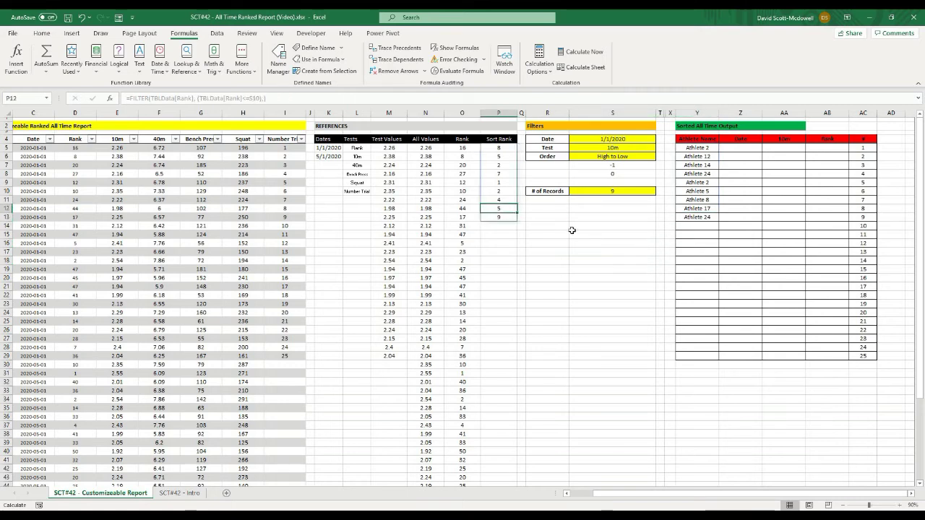
{"action": "left_click", "coordinate": [595, 227]}
{"action": "left_click", "coordinate": [610, 194]}
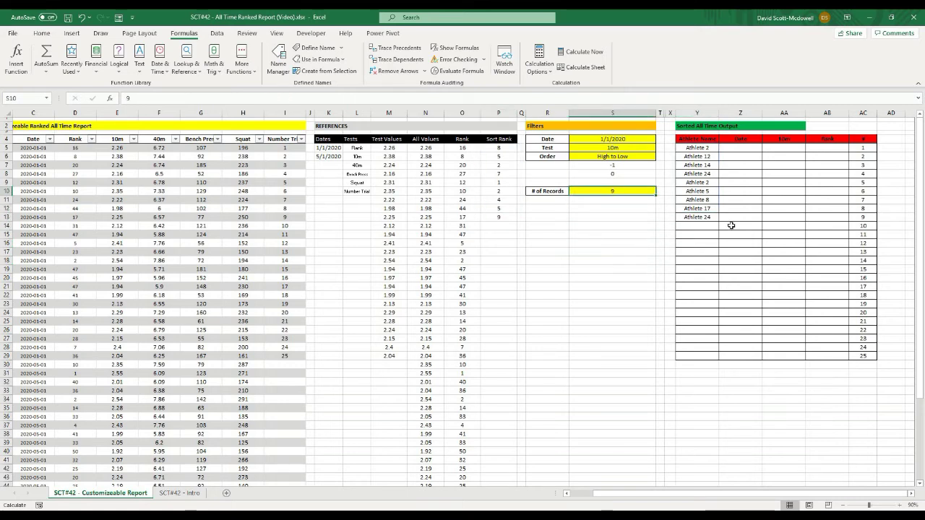
{"action": "type", "text": "10"}
{"action": "key", "text": "Return"}
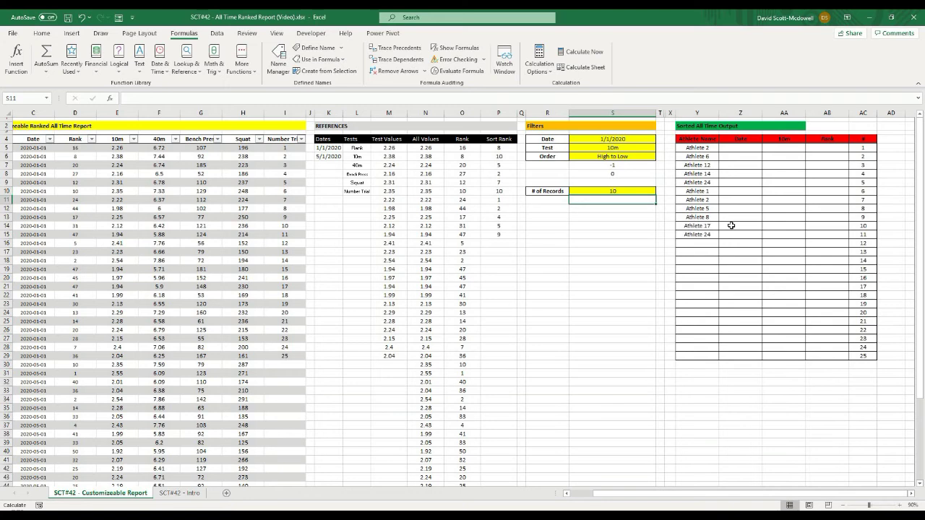
{"action": "key", "text": "Up"}
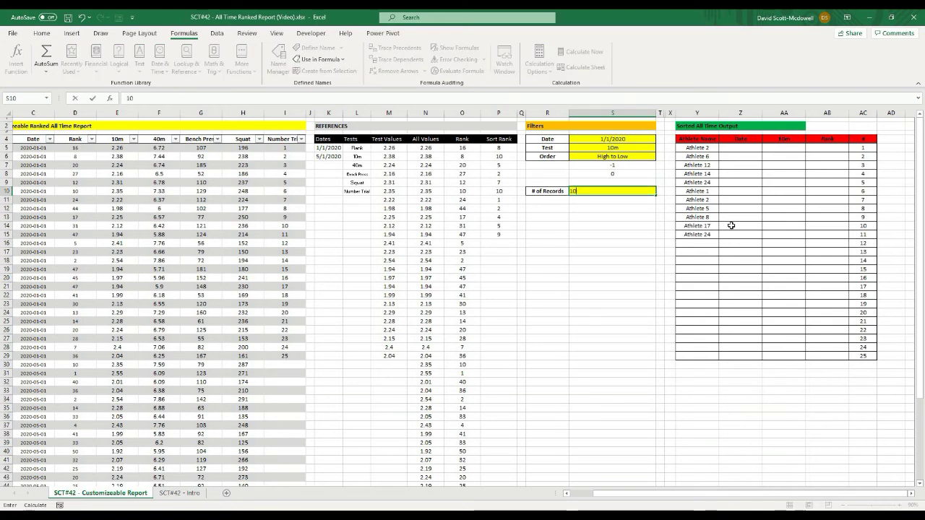
{"action": "left_click", "coordinate": [613, 269]}
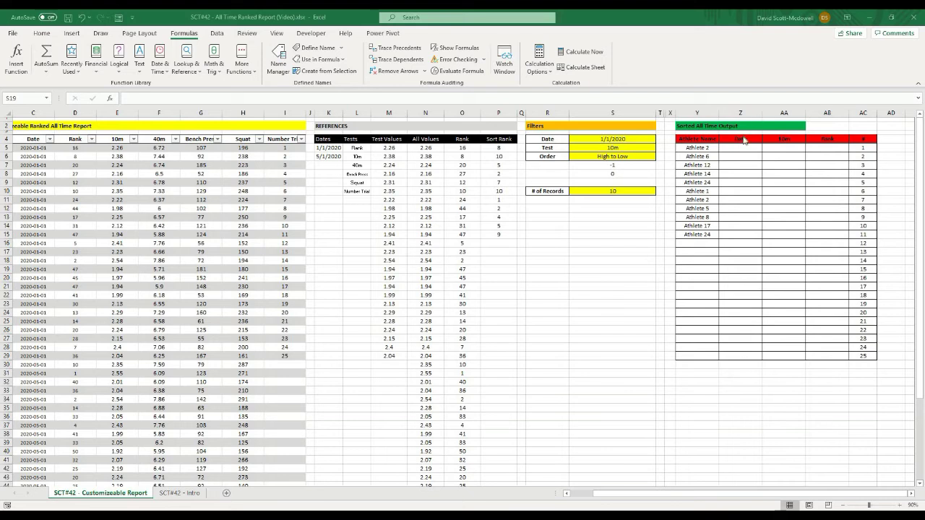
Examine the order of the athlete names spilled from Y5 against the Sort Rank values starting in P5
{"action": "left_click", "coordinate": [704, 149]}
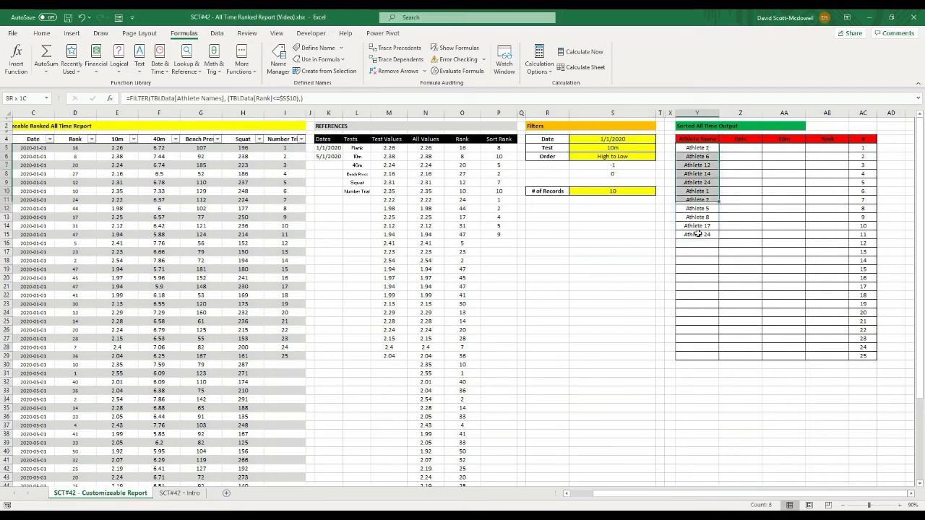
{"action": "left_click", "coordinate": [616, 255]}
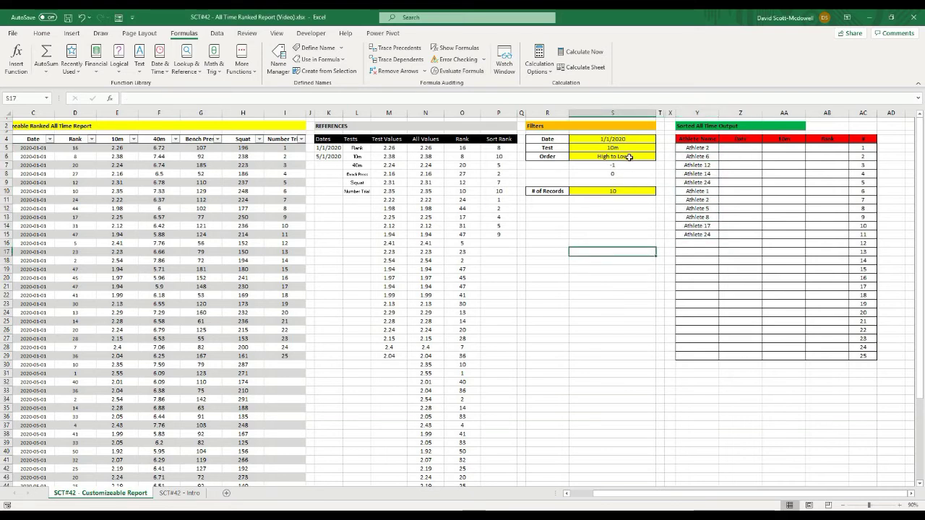
{"action": "left_click", "coordinate": [636, 288]}
{"action": "left_click", "coordinate": [692, 148]}
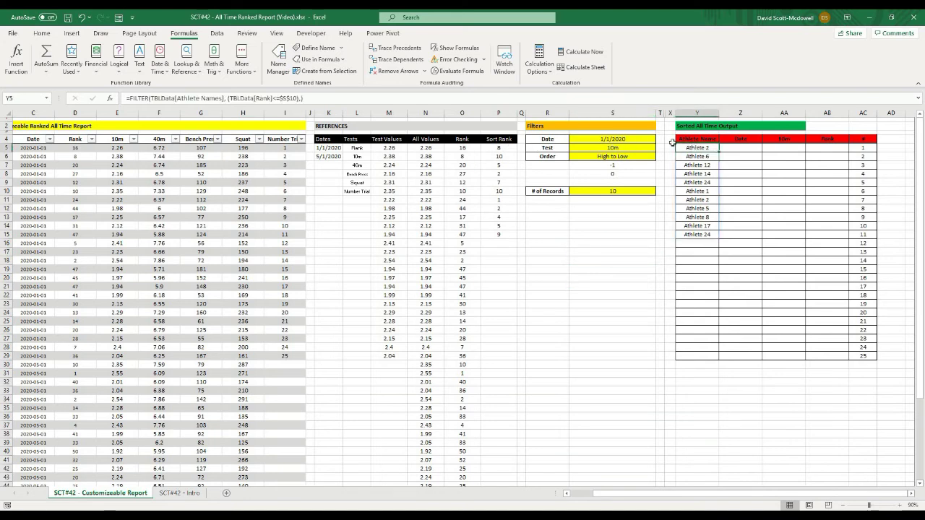
{"action": "left_click", "coordinate": [498, 148]}
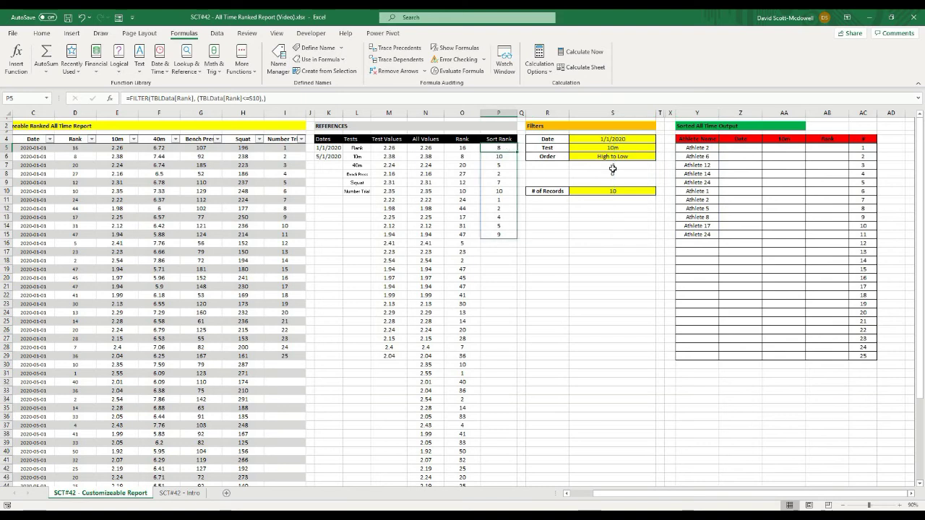
{"action": "key", "text": "ctrl+Down"}
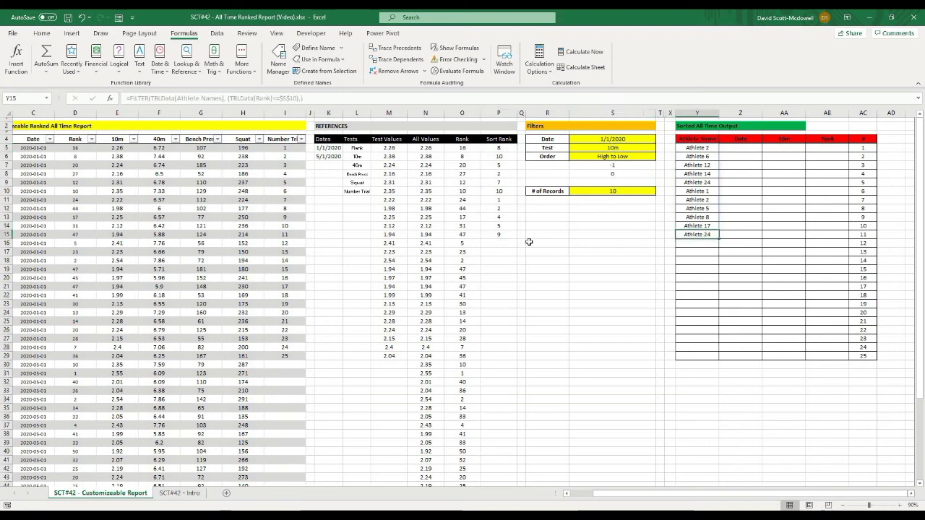
{"action": "left_click", "coordinate": [551, 295]}
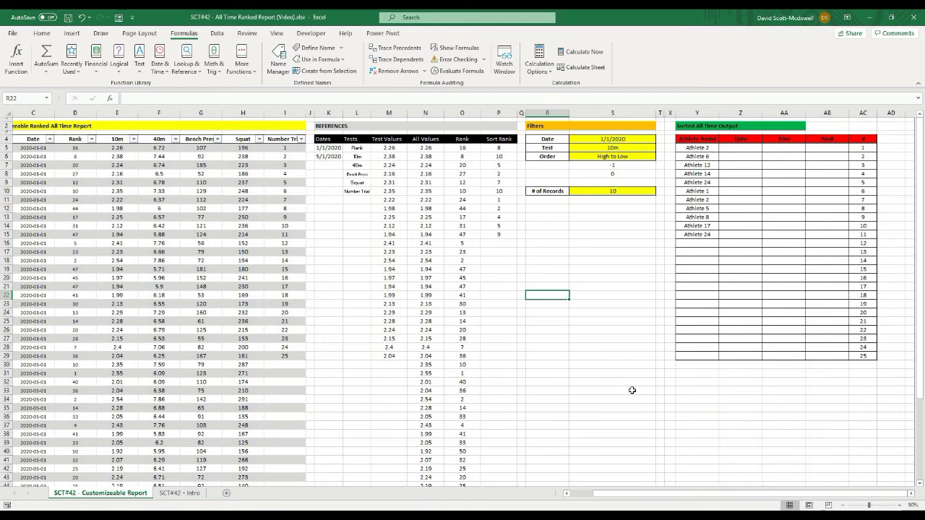
{"action": "left_click", "coordinate": [635, 359]}
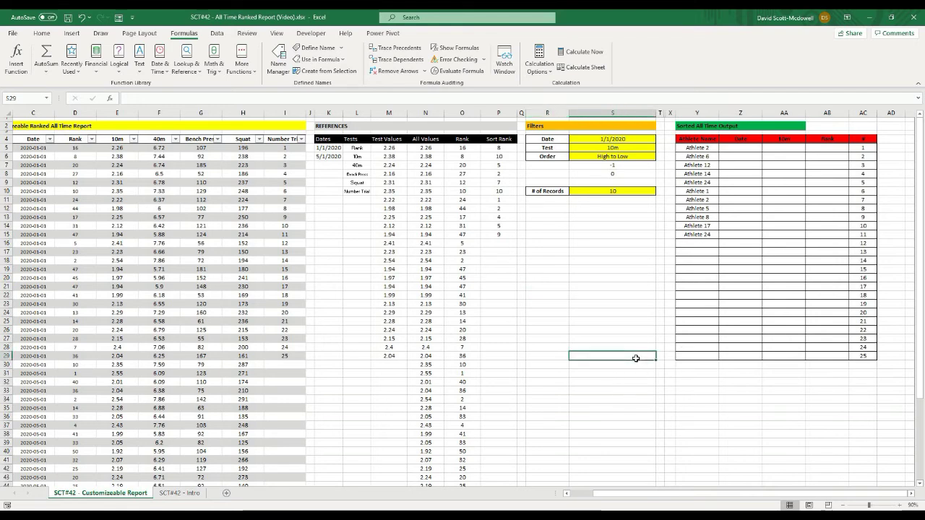
{"action": "left_click", "coordinate": [608, 270]}
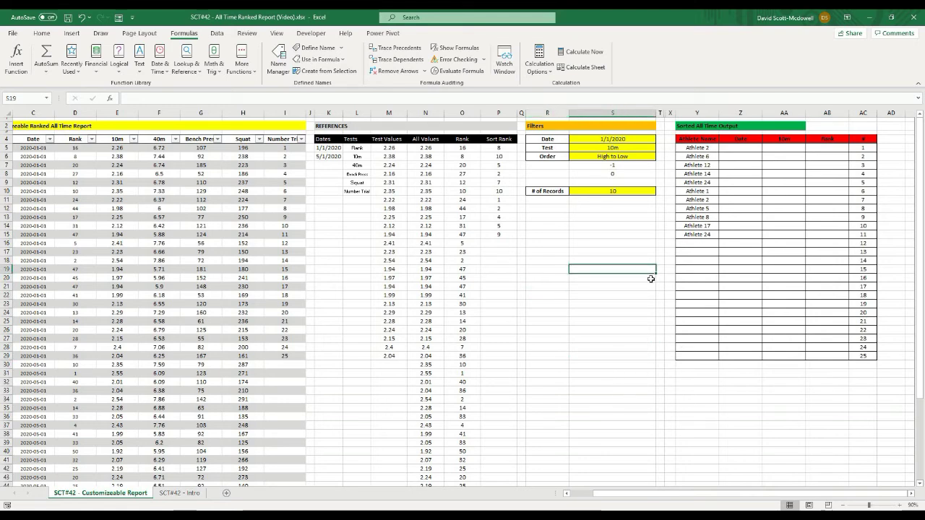
{"action": "left_click", "coordinate": [709, 146]}
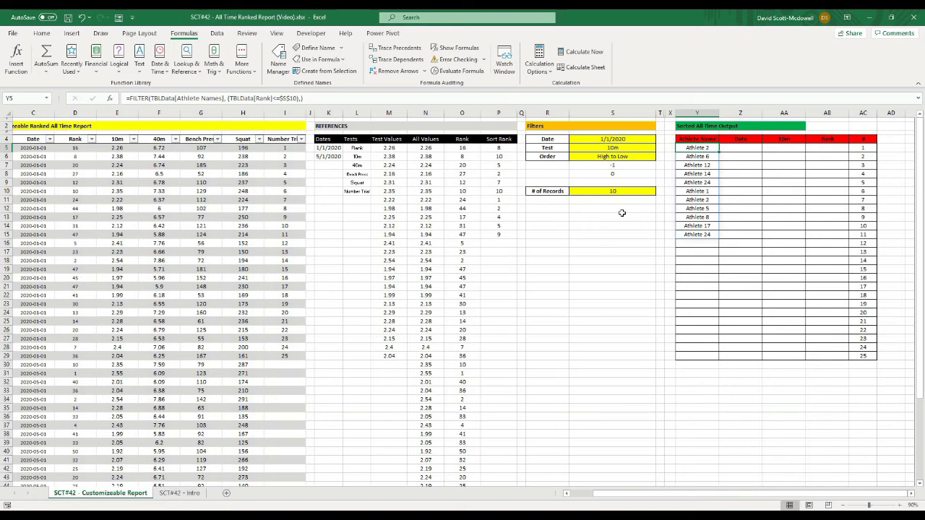
{"action": "left_click", "coordinate": [613, 243]}
Wrap the FILTER formula in Y5 in a SORTBY function, using the FILTER result as its array
{"action": "left_click", "coordinate": [705, 147]}
{"action": "left_click", "coordinate": [296, 101]}
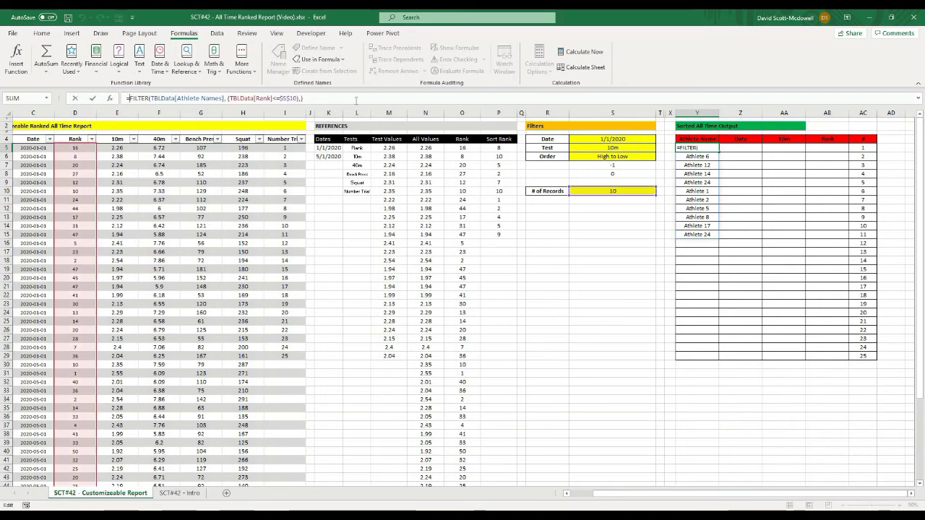
{"action": "type", "text": "sortby"}
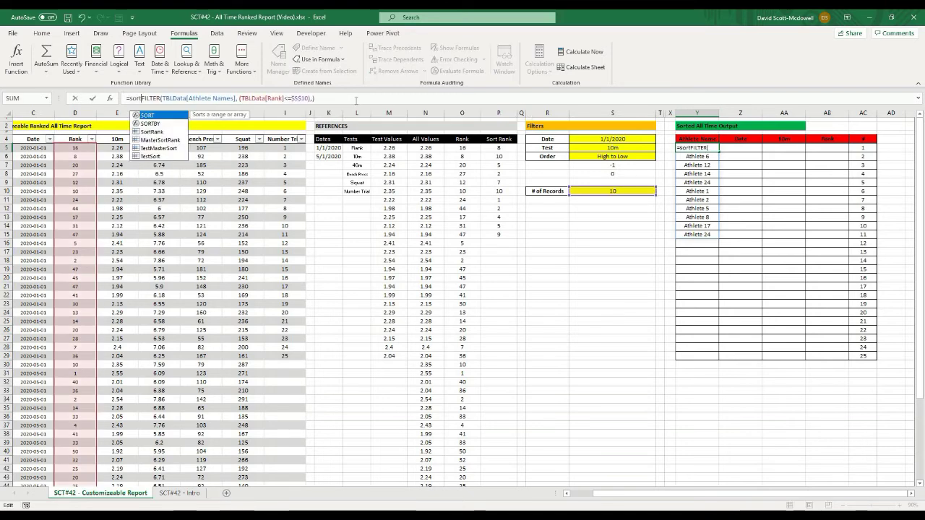
{"action": "type", "text": "("}
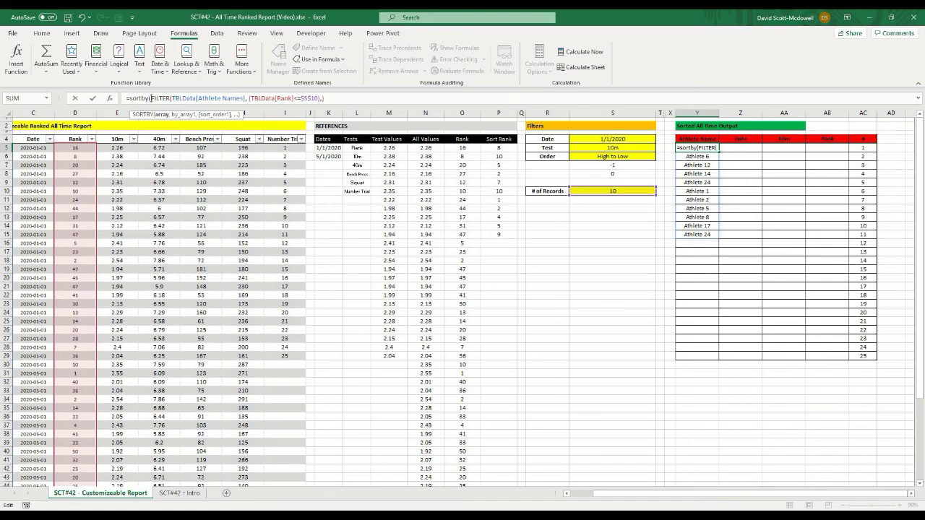
{"action": "left_click", "coordinate": [335, 98]}
{"action": "type", "text": ","}
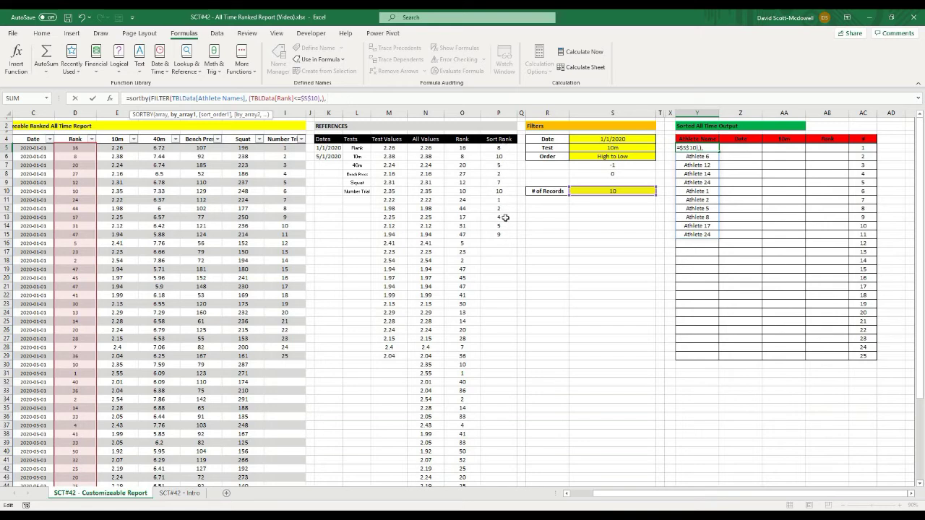
Complete the Y5 SORTBY formula with SortRank as by_array1 and 1 (Ascending) as the sort order
{"action": "type", "text": "sortrank"}
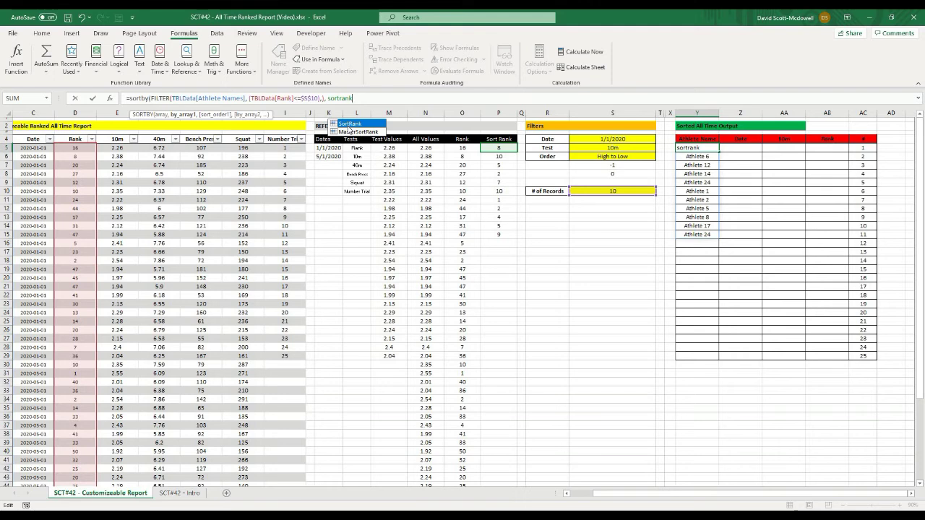
{"action": "key", "text": "Tab"}
{"action": "type", "text": ","}
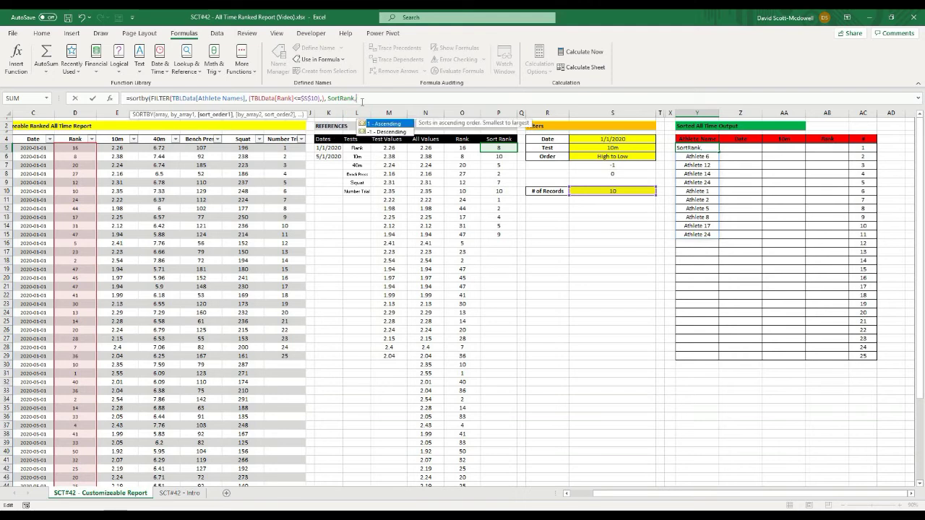
{"action": "key", "text": "BackSpace"}
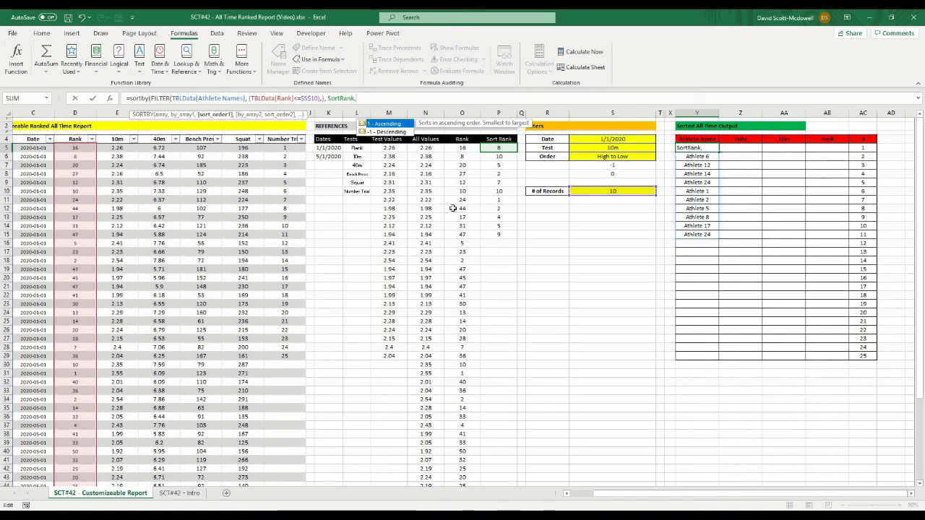
{"action": "left_click", "coordinate": [365, 98]}
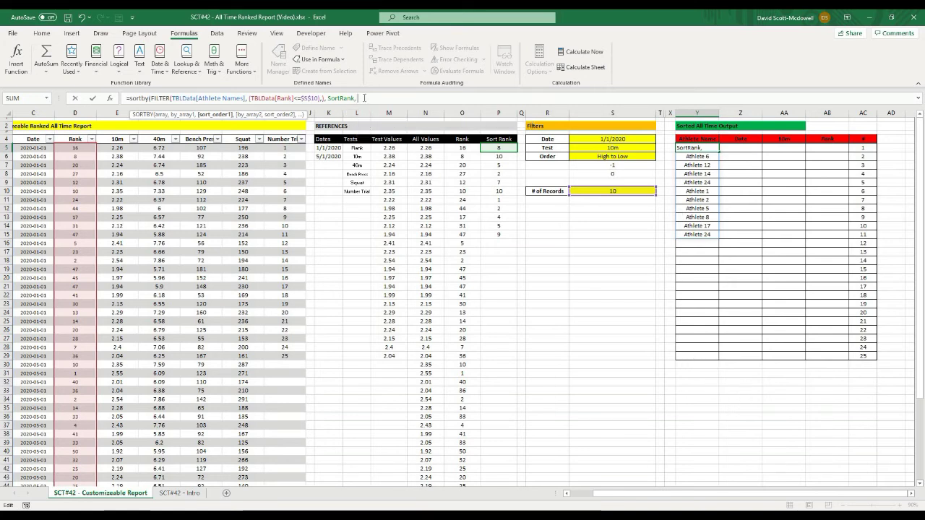
{"action": "type", "text": "1"}
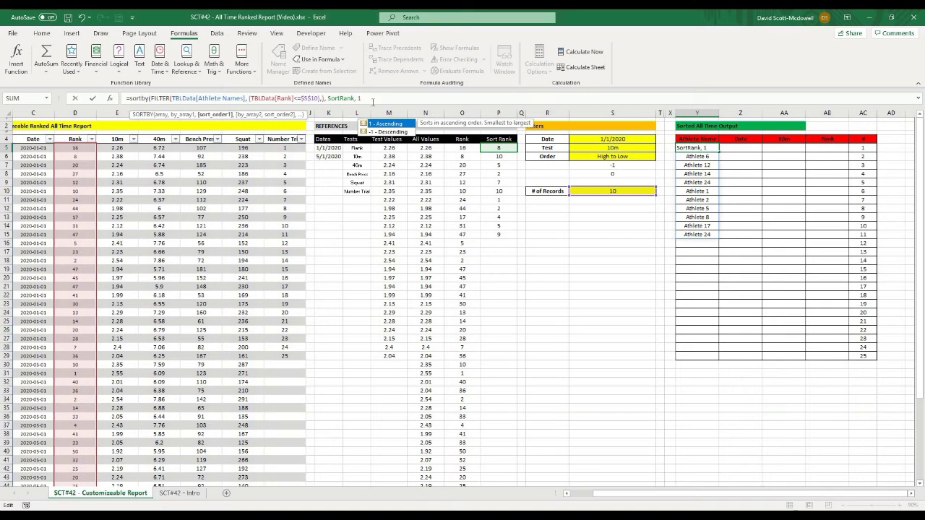
{"action": "type", "text": ")"}
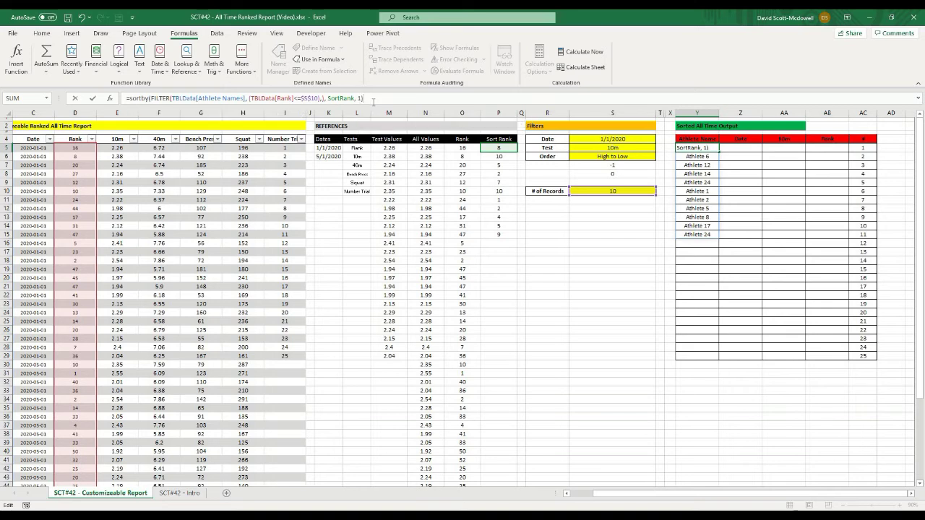
{"action": "key", "text": "Return"}
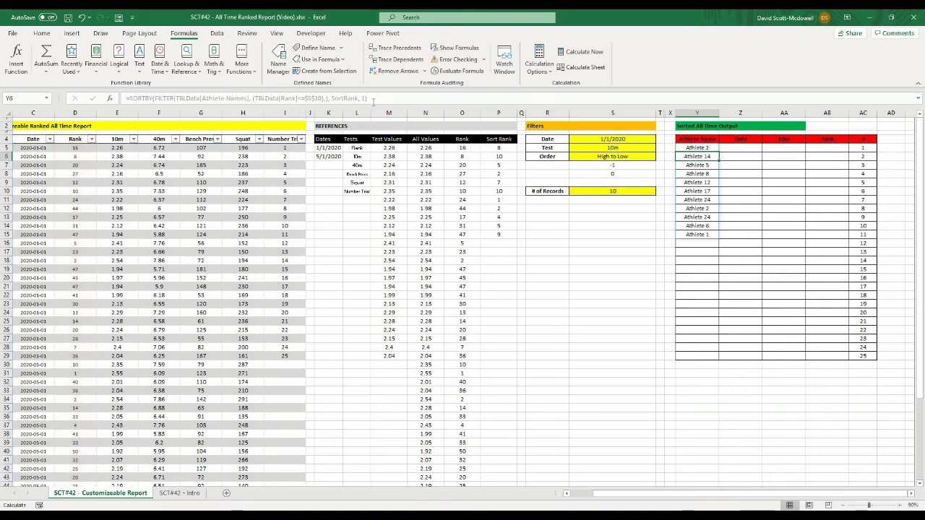
Compare the sorted athlete names in column Y with the athletes' ranks in the data table
{"action": "left_click", "coordinate": [620, 244]}
{"action": "left_click", "coordinate": [702, 148]}
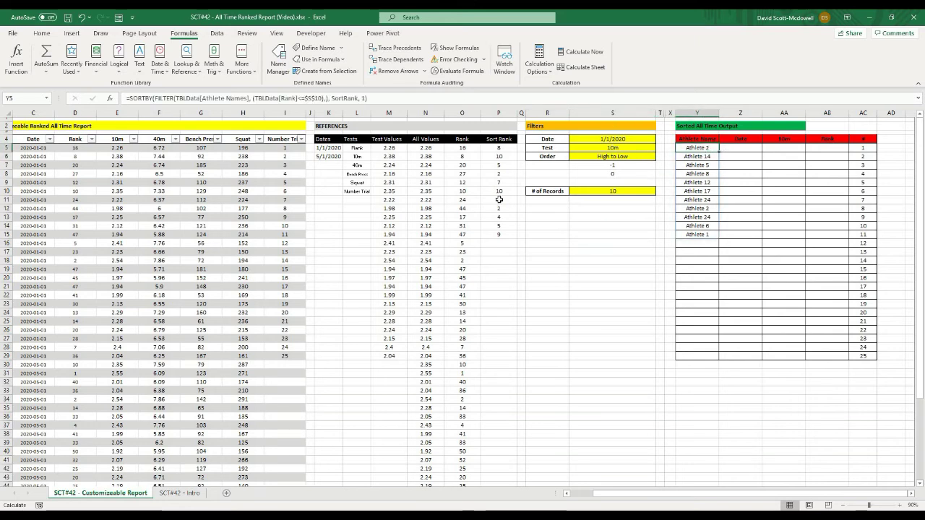
{"action": "left_click", "coordinate": [622, 281]}
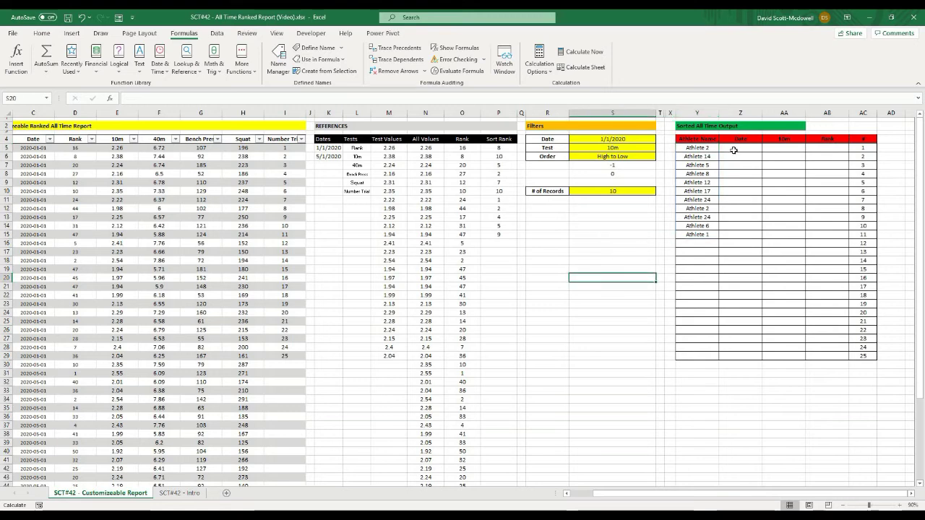
{"action": "left_click", "coordinate": [704, 146]}
{"action": "left_click", "coordinate": [632, 156]}
{"action": "left_click", "coordinate": [607, 249]}
{"action": "left_click_drag", "start_coordinate": [696, 496], "coordinate": [657, 495]}
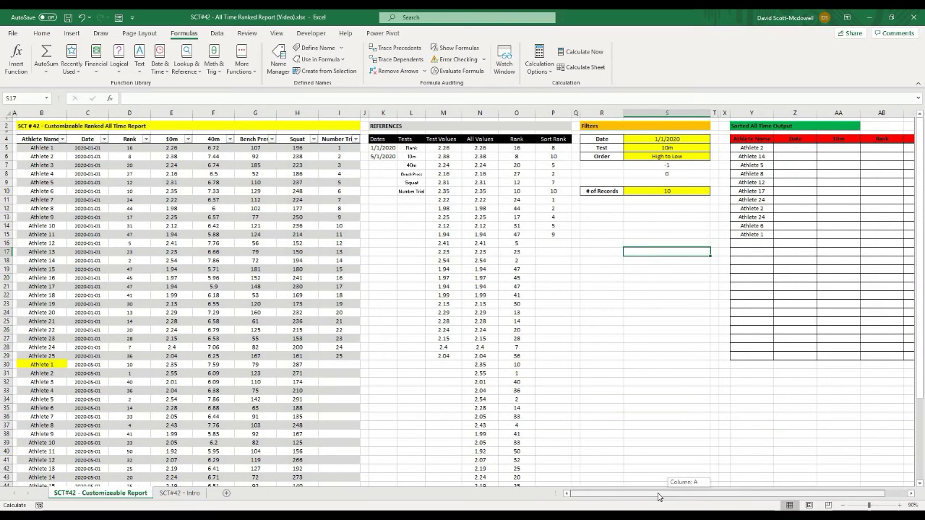
{"action": "left_click_drag", "start_coordinate": [658, 496], "coordinate": [669, 493]}
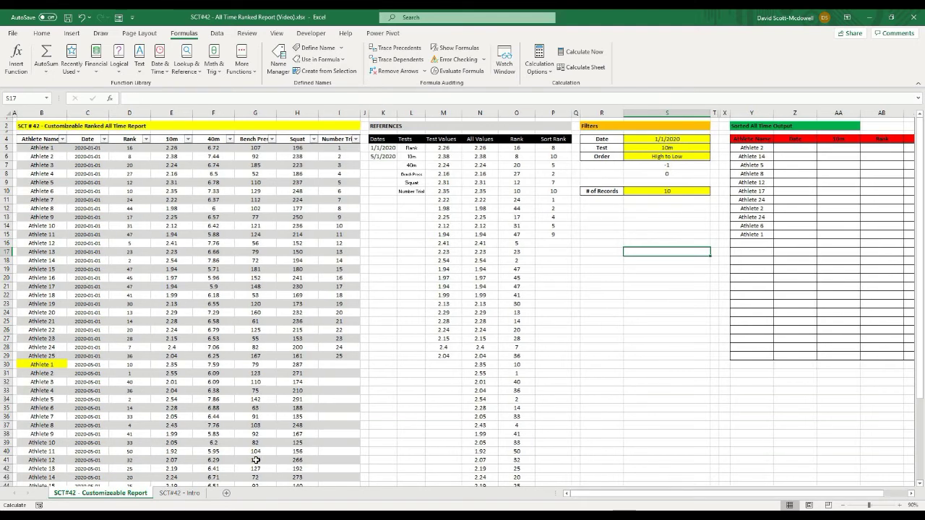
{"action": "left_click", "coordinate": [135, 374]}
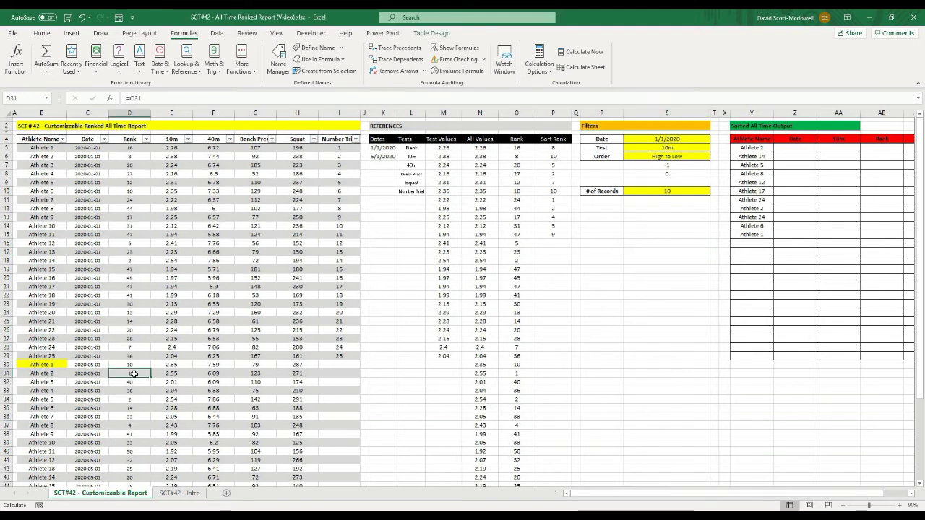
{"action": "left_click", "coordinate": [766, 156]}
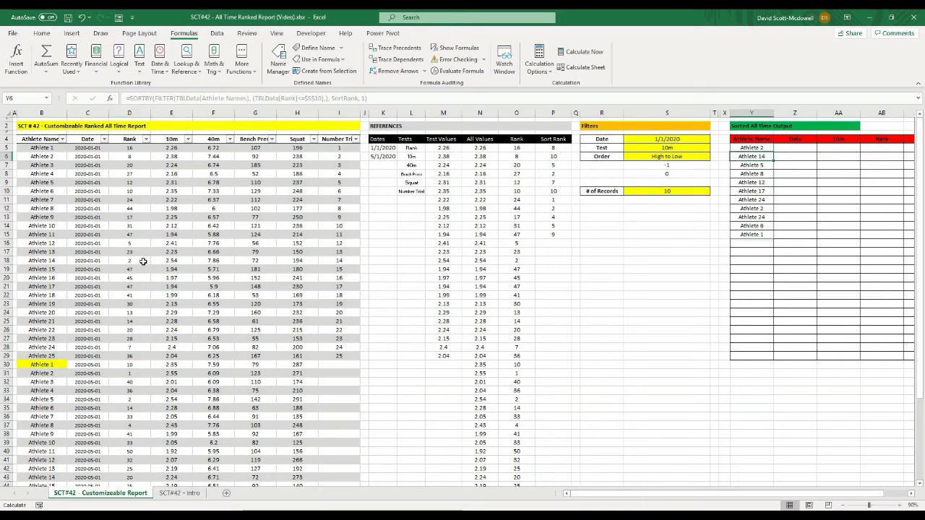
Set the Order filter in S6 to Low to High
{"action": "left_click", "coordinate": [691, 157]}
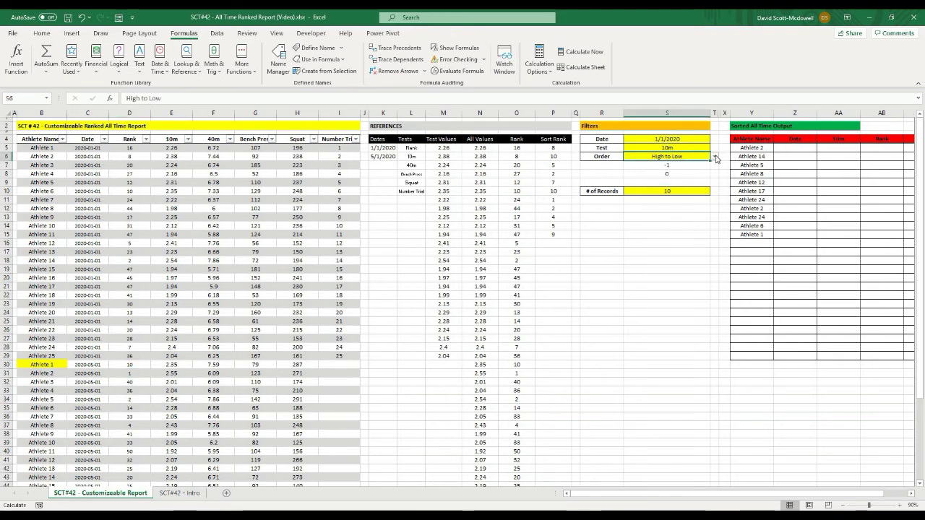
{"action": "left_click", "coordinate": [715, 158]}
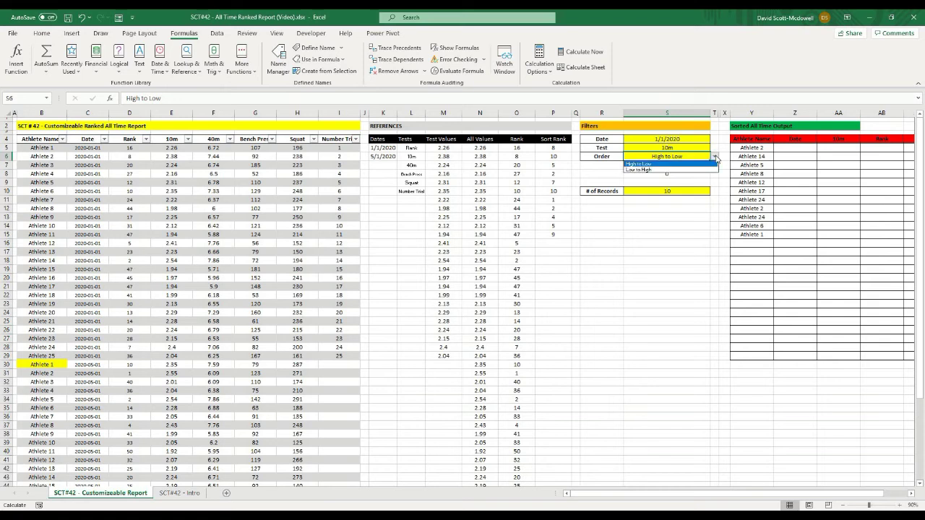
{"action": "left_click", "coordinate": [684, 169]}
{"action": "left_click", "coordinate": [647, 243]}
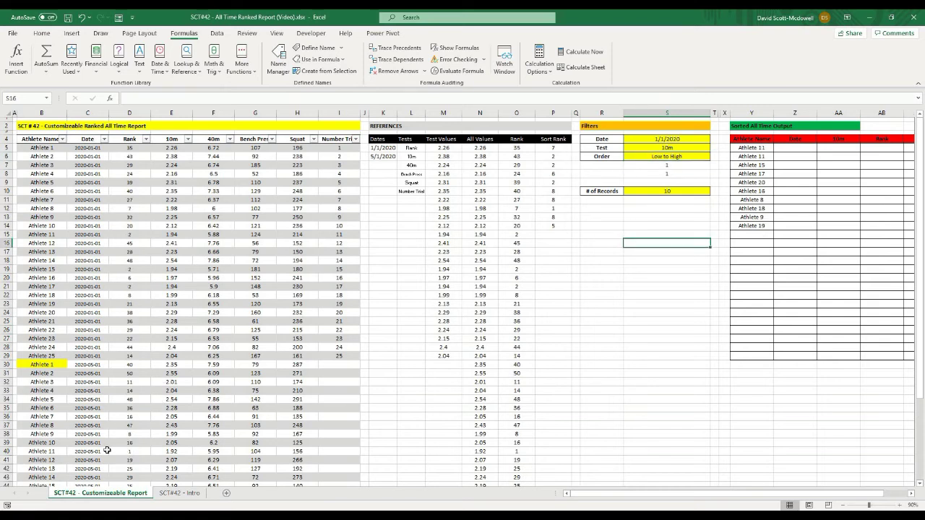
Compare the best-ranked athletes in the data table's Rank column with the sorted names spilled from Y5
{"action": "left_click", "coordinate": [141, 451]}
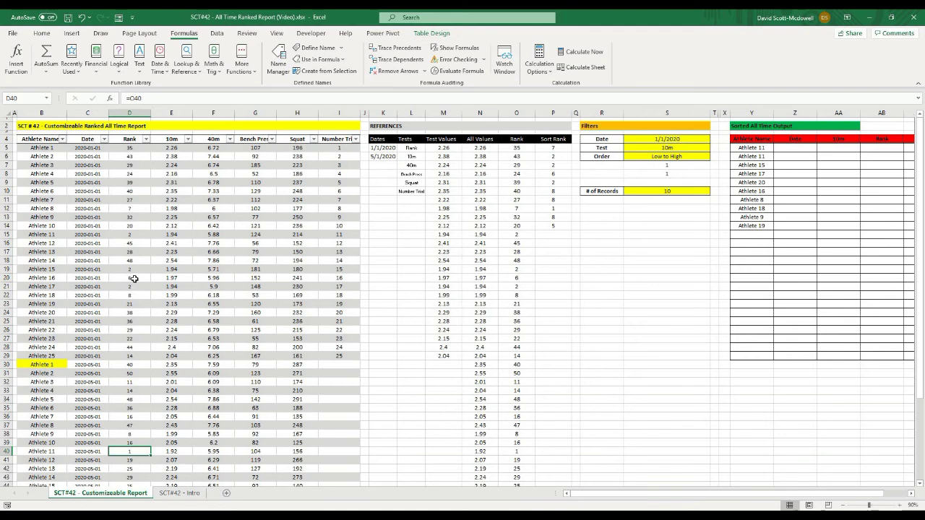
{"action": "left_click", "coordinate": [135, 234]}
{"action": "left_click", "coordinate": [811, 172]}
{"action": "left_click", "coordinate": [763, 150]}
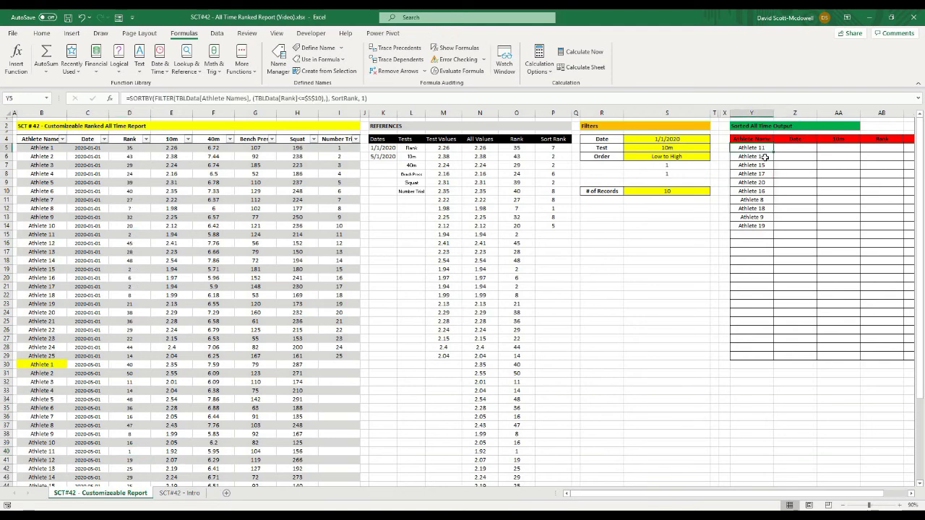
{"action": "left_click", "coordinate": [685, 286]}
{"action": "scroll", "coordinate": [729, 490], "scroll_direction": "right", "scroll_amount": 1}
{"action": "left_click", "coordinate": [708, 426]}
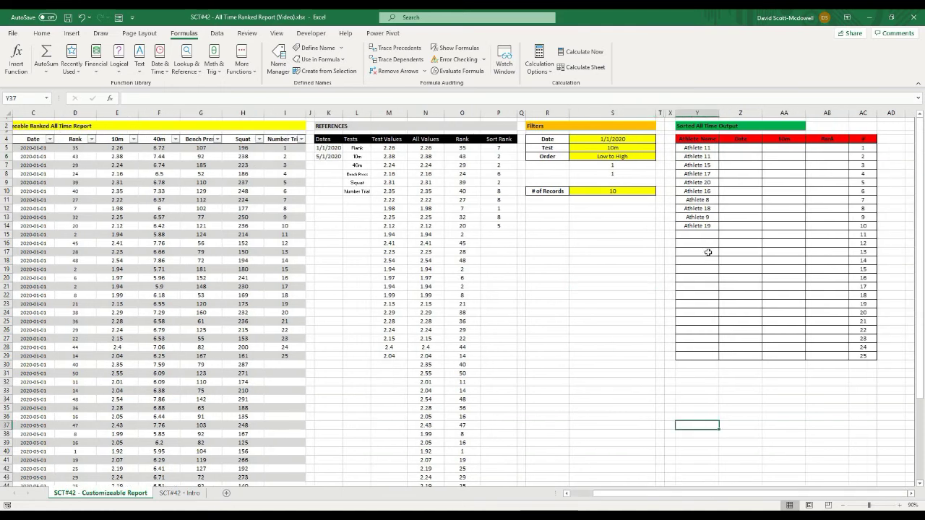
{"action": "left_click", "coordinate": [708, 148]}
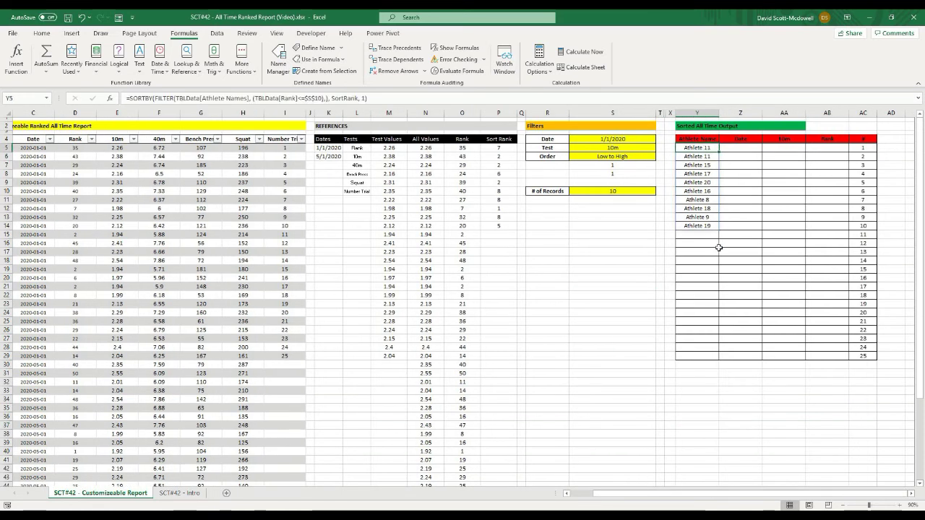
{"action": "left_click", "coordinate": [627, 252]}
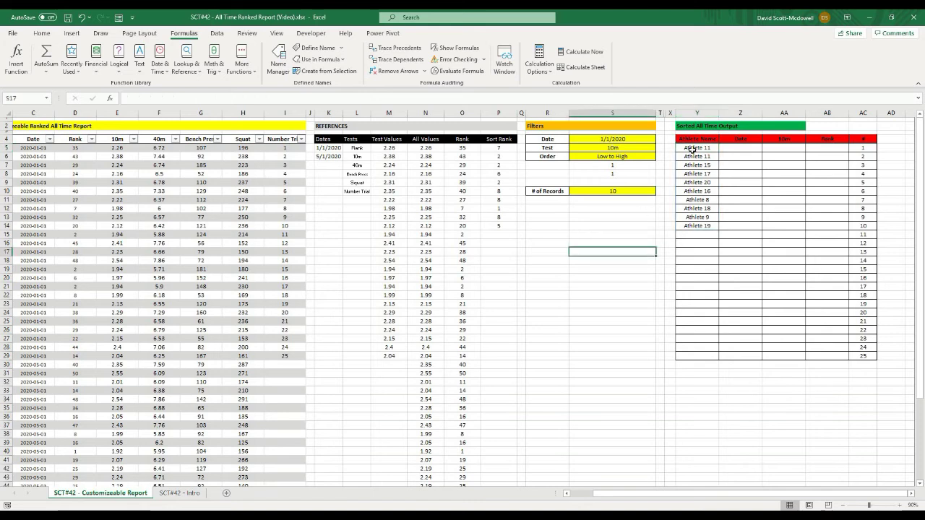
Copy the full SORTBY formula from Y5 into Z5 under the Date header
{"action": "left_click", "coordinate": [692, 152]}
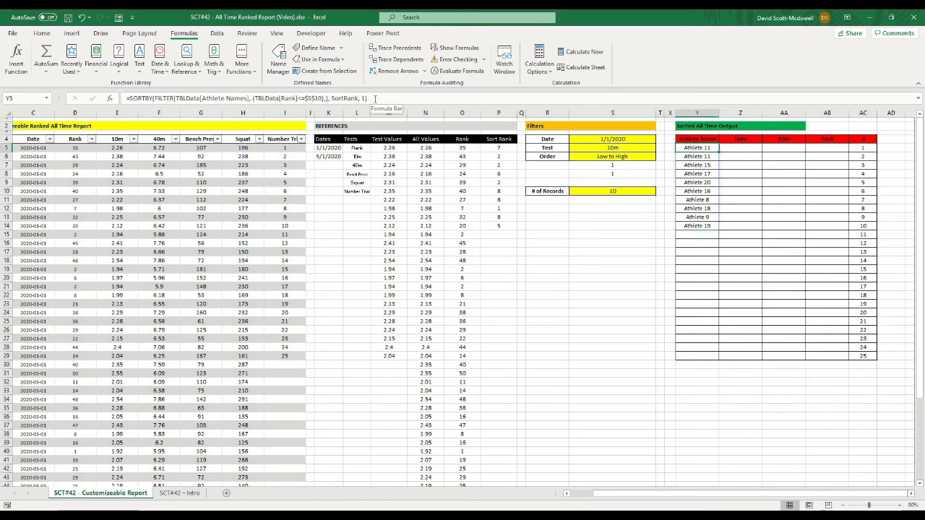
{"action": "triple_click", "coordinate": [282, 99]}
{"action": "key", "text": "ctrl+c"}
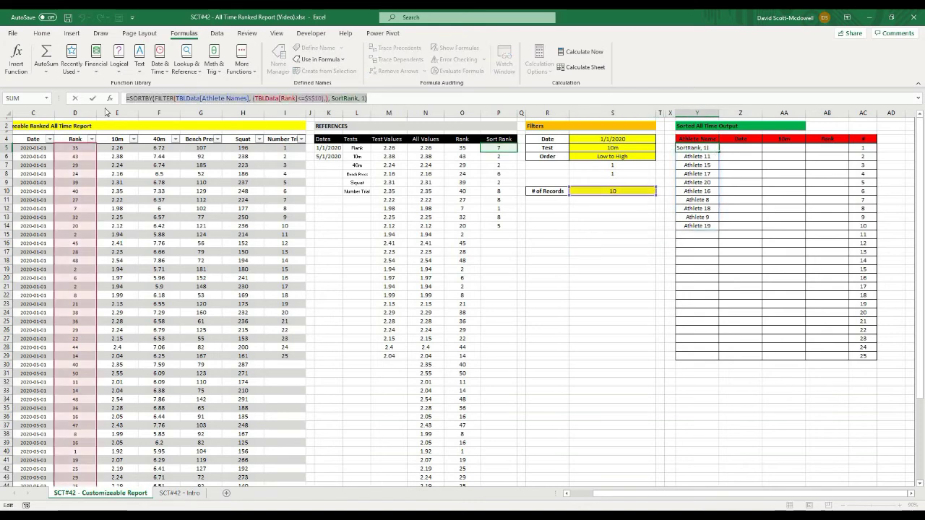
{"action": "left_click", "coordinate": [748, 148]}
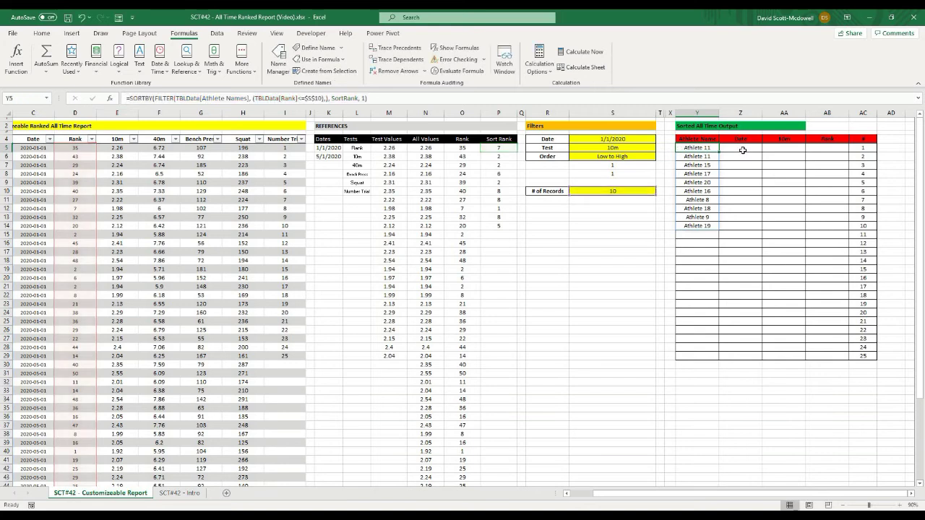
{"action": "left_click", "coordinate": [510, 100]}
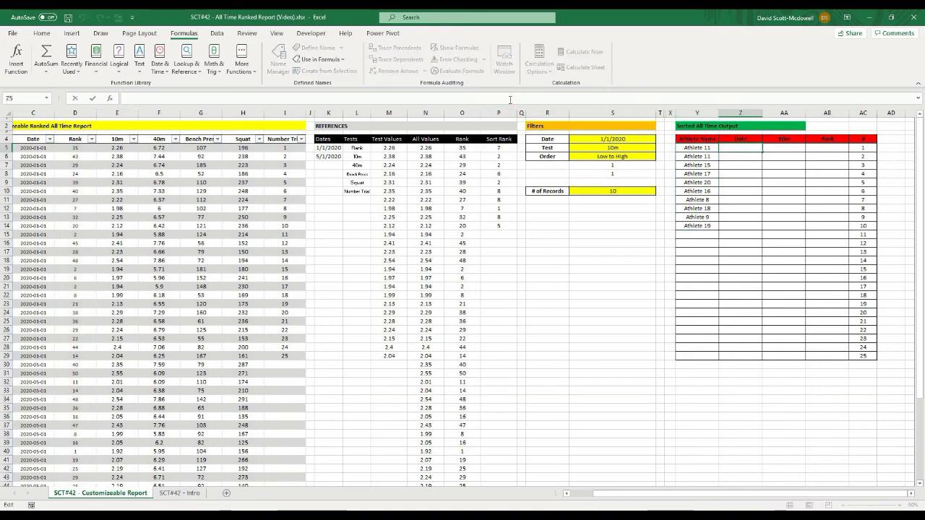
{"action": "key", "text": "ctrl+v"}
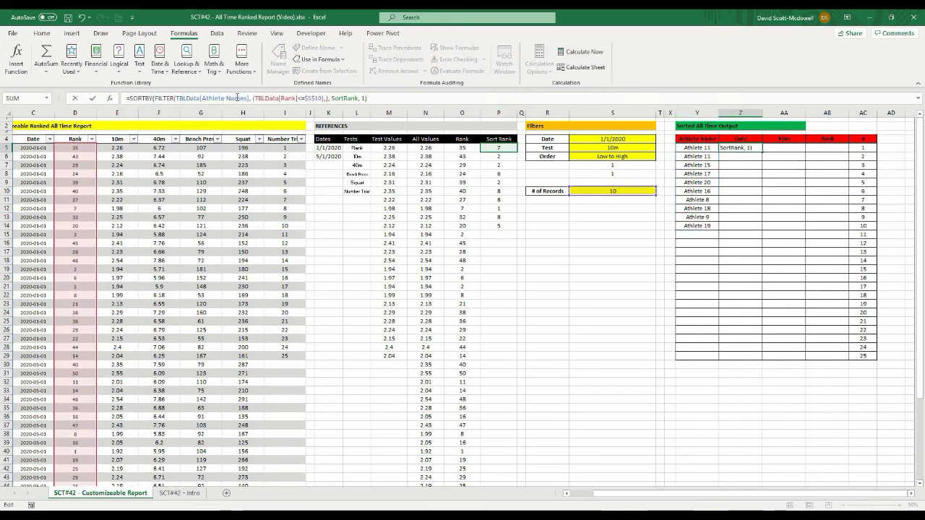
Change the FILTER array in the Z5 formula to TBLData[Date] and commit it
{"action": "left_click_drag", "start_coordinate": [248, 98], "coordinate": [201, 97]}
{"action": "type", "text": "date"}
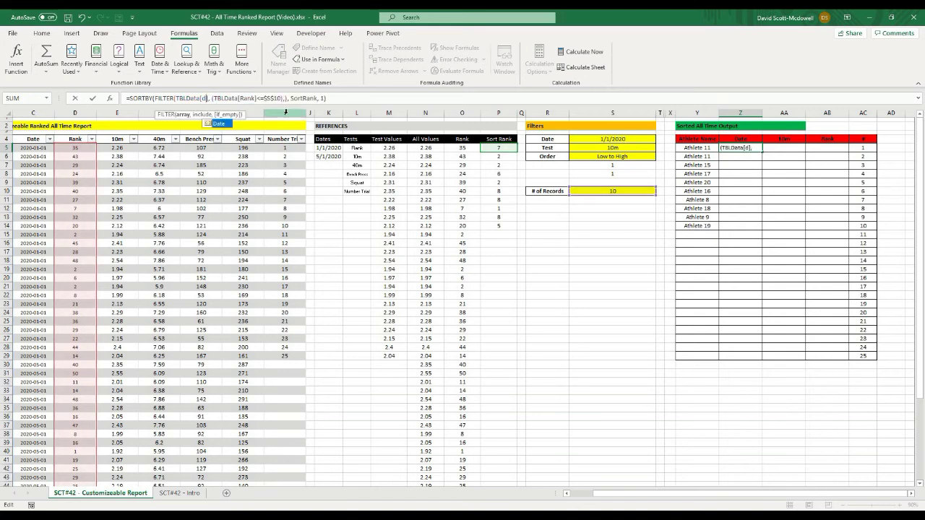
{"action": "double_click", "coordinate": [219, 125]}
{"action": "left_click", "coordinate": [354, 98]}
{"action": "key", "text": "Return"}
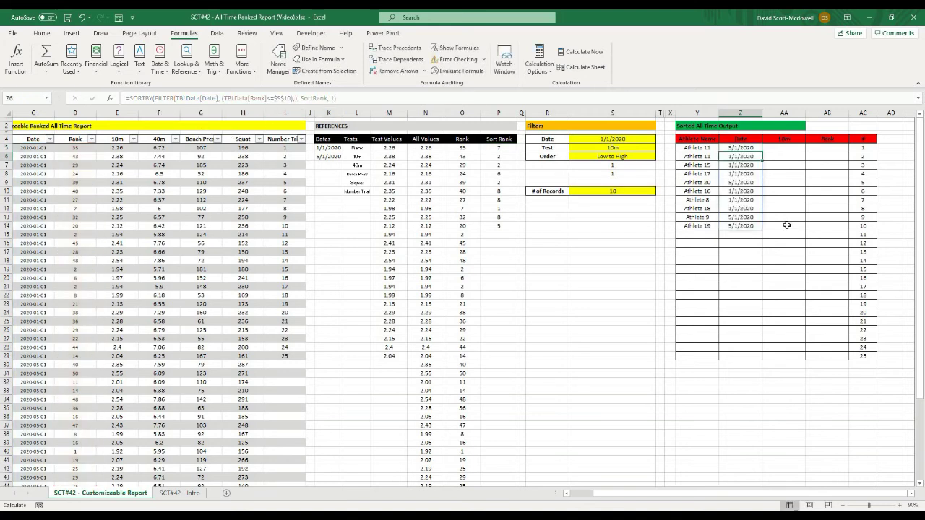
Enter the copied Y5 SORTBY formula in AA5 under the 10m header
{"action": "left_click", "coordinate": [786, 226]}
{"action": "left_click", "coordinate": [785, 150]}
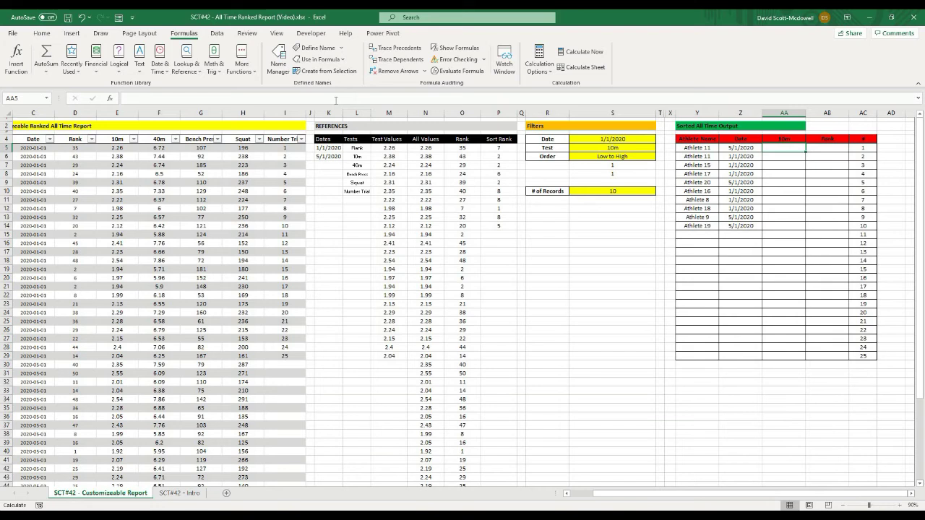
{"action": "left_click", "coordinate": [336, 98]}
{"action": "key", "text": "ctrl+v"}
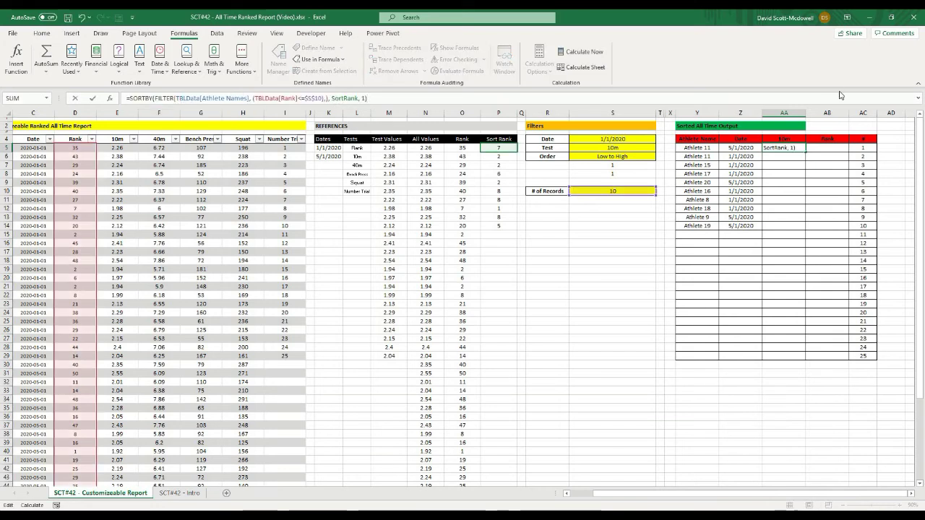
{"action": "key", "text": "Left"}
{"action": "type", "text": "-"}
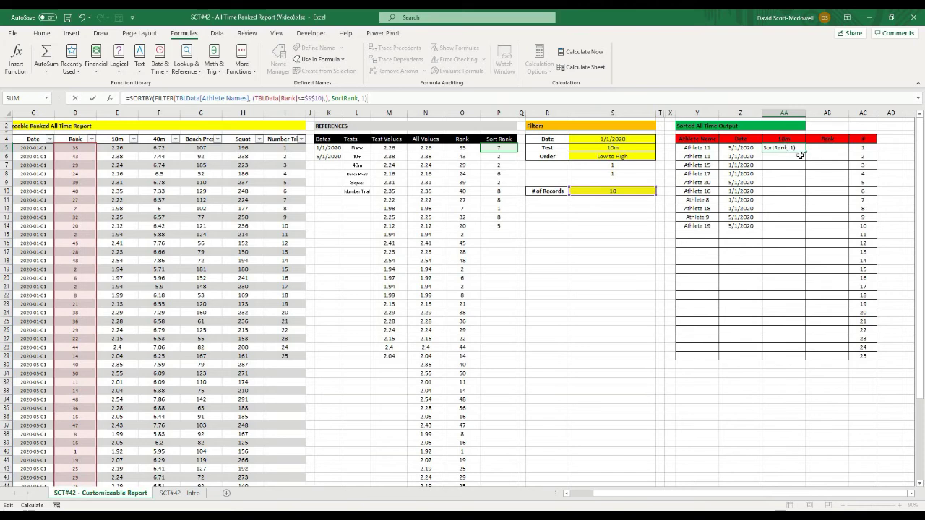
{"action": "key", "text": "Return"}
{"action": "left_click", "coordinate": [597, 313]}
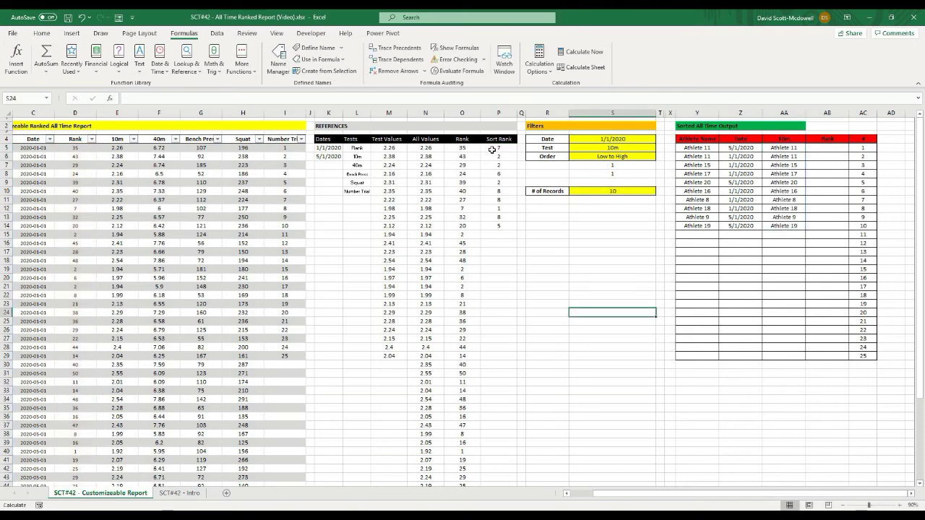
Copy the INDIRECT("tbldata["&$S$5&"]") expression from the Rank formula in O5, leaving that formula as it is
{"action": "left_click", "coordinate": [491, 149]}
{"action": "left_click", "coordinate": [466, 148]}
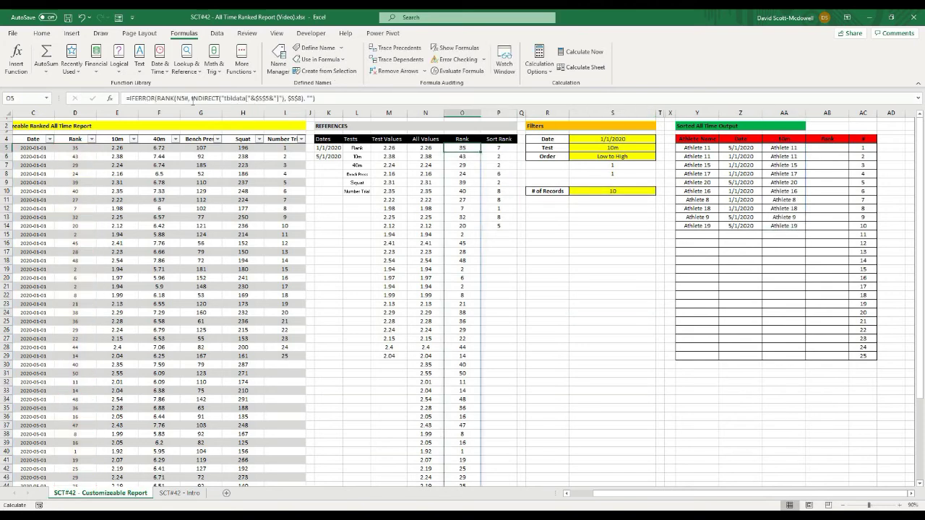
{"action": "left_click", "coordinate": [213, 98]}
{"action": "left_click_drag", "start_coordinate": [192, 97], "coordinate": [286, 94]}
{"action": "key", "text": "ctrl+c"}
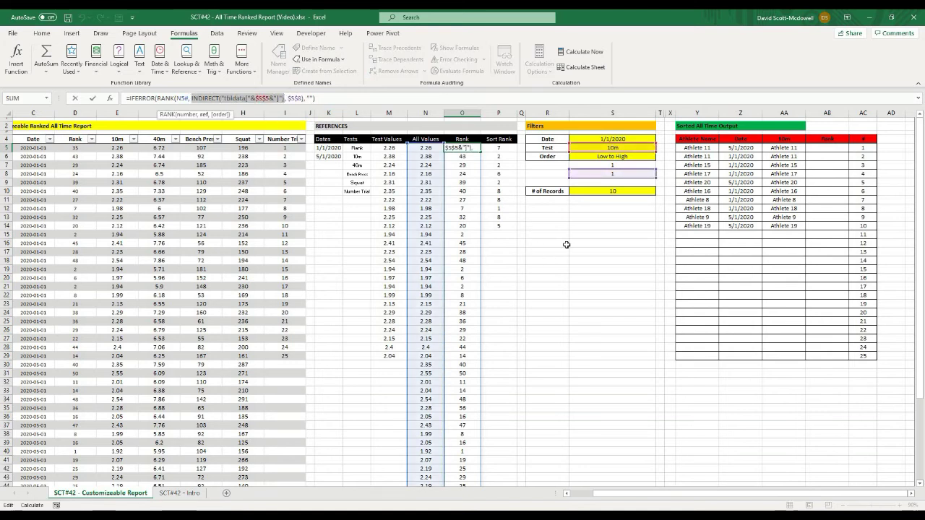
{"action": "key", "text": "Escape"}
Replace FILTER(TBLData[Athlete Names] in the AA5 formula with the copied INDIRECT expression and try to commit it
{"action": "left_click", "coordinate": [792, 150]}
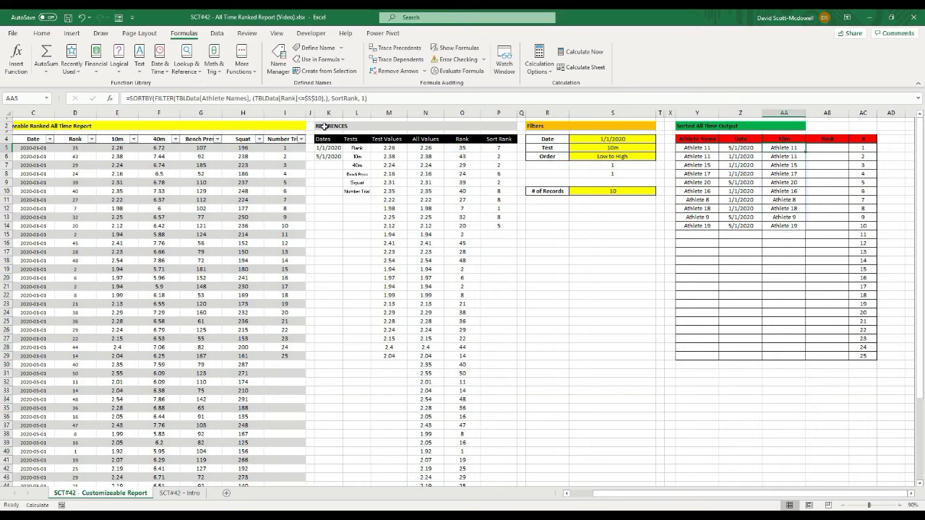
{"action": "left_click_drag", "start_coordinate": [154, 97], "coordinate": [249, 96]}
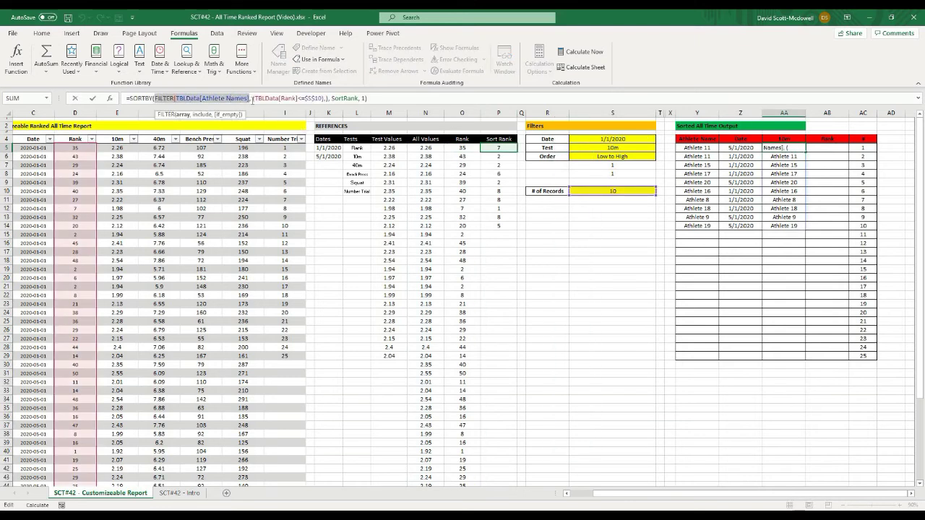
{"action": "key", "text": "ctrl+v"}
{"action": "left_click", "coordinate": [372, 98]}
{"action": "key", "text": "Return"}
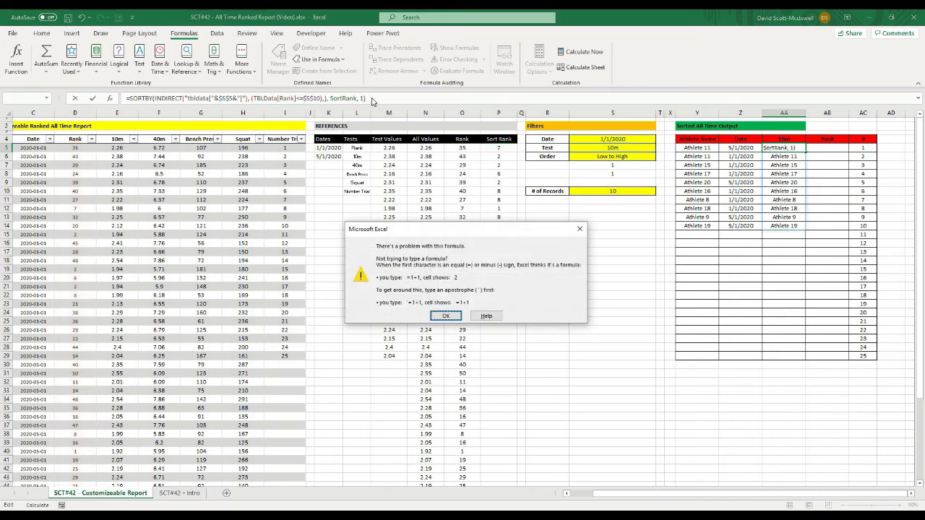
{"action": "left_click", "coordinate": [446, 315]}
Insert FILTER( before INDIRECT in the AA5 formula and commit it
{"action": "left_click", "coordinate": [225, 98]}
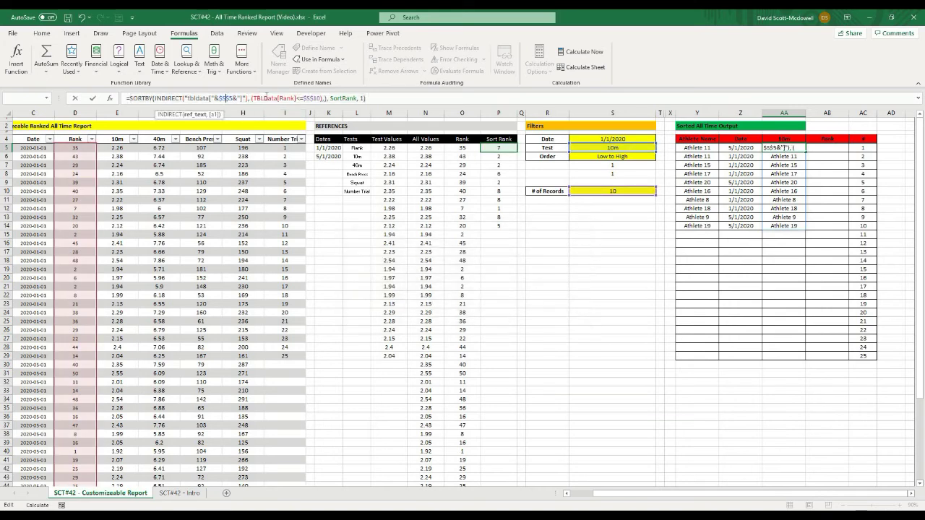
{"action": "left_click", "coordinate": [156, 97]}
{"action": "type", "text": "filter("}
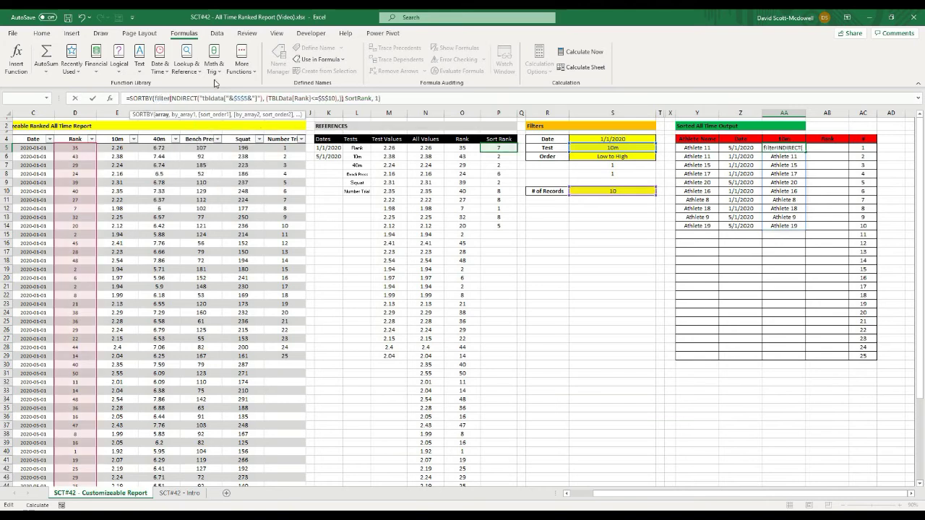
{"action": "left_click", "coordinate": [409, 97]}
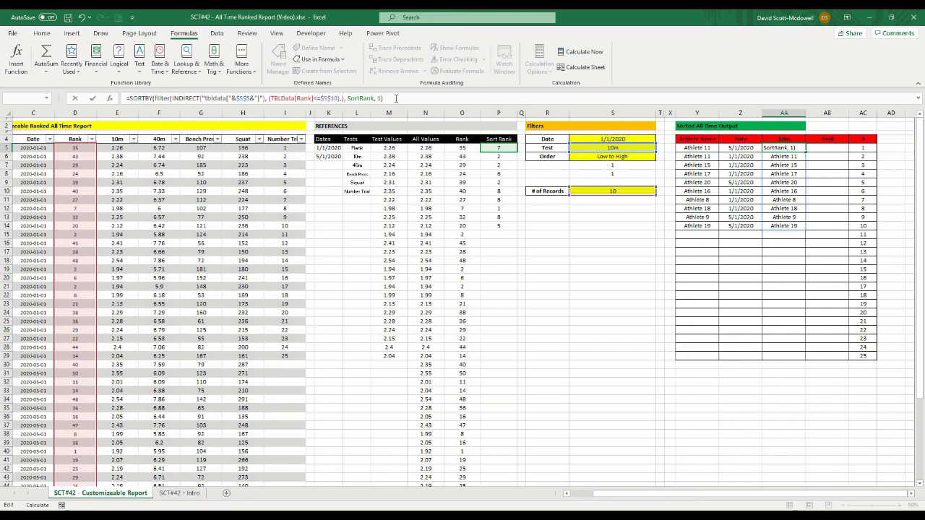
{"action": "key", "text": "Return"}
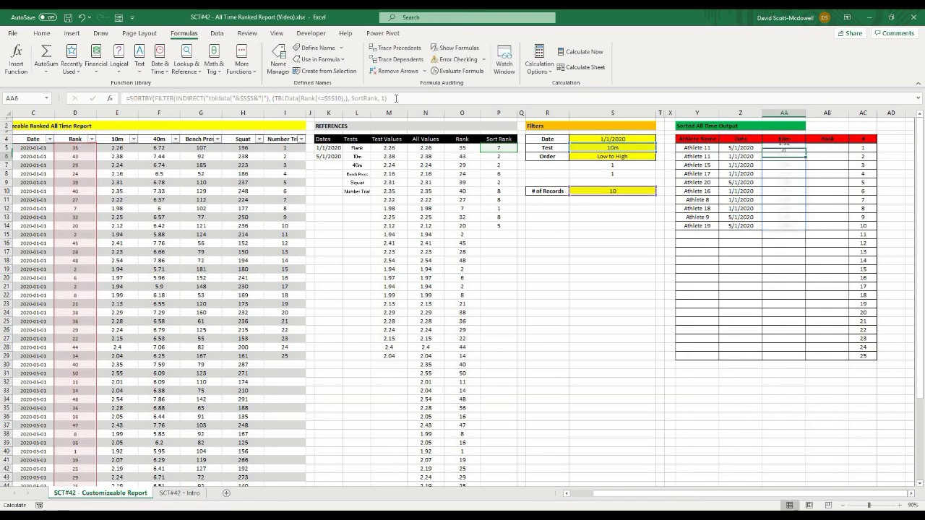
Copy the full SORTBY formula from Z5 into AB5 under the Rank header
{"action": "left_click", "coordinate": [840, 233]}
{"action": "left_click", "coordinate": [787, 148]}
{"action": "key", "text": "Right"}
{"action": "left_click", "coordinate": [780, 152]}
{"action": "left_click", "coordinate": [756, 147]}
{"action": "key", "text": "F2"}
{"action": "key", "text": "shift+Home"}
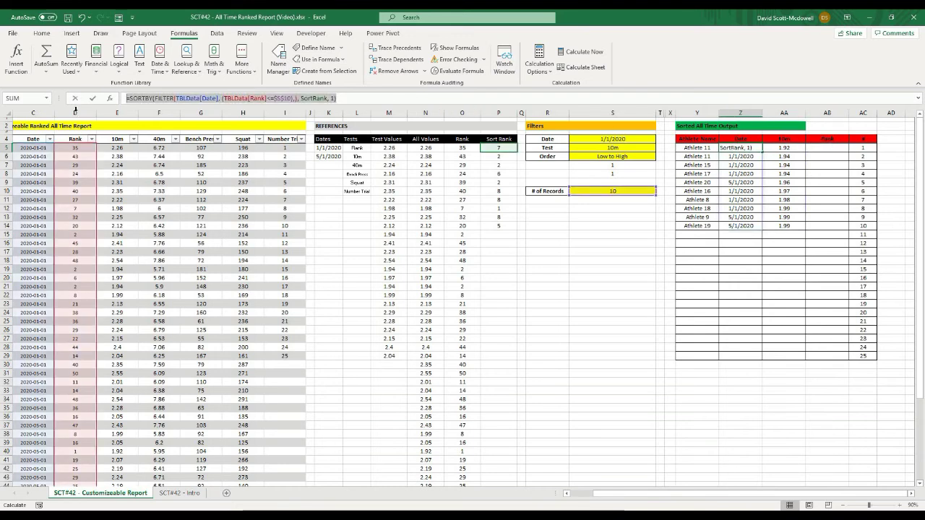
{"action": "key", "text": "ctrl+c"}
{"action": "key", "text": "Escape"}
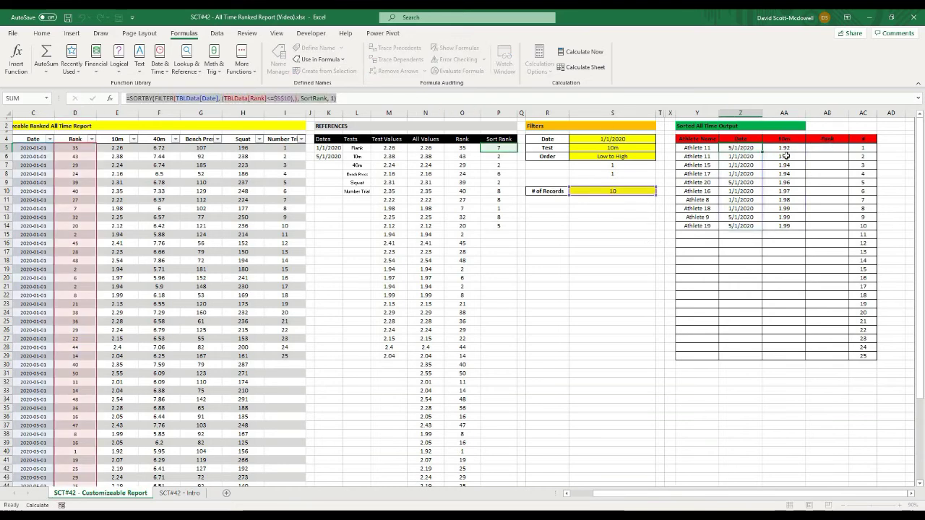
{"action": "key", "text": "Right"}
{"action": "key", "text": "Right"}
{"action": "left_click", "coordinate": [657, 99]}
{"action": "key", "text": "ctrl+v"}
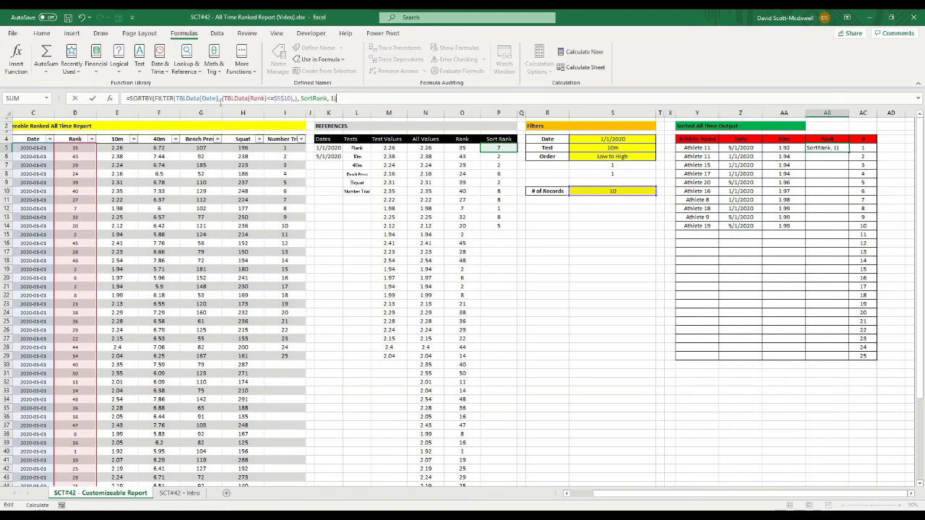
Change the FILTER array in the AB5 formula to TBLData[Rank], commit it and select AB5:AB16
{"action": "double_click", "coordinate": [209, 98]}
{"action": "type", "text": "ra"}
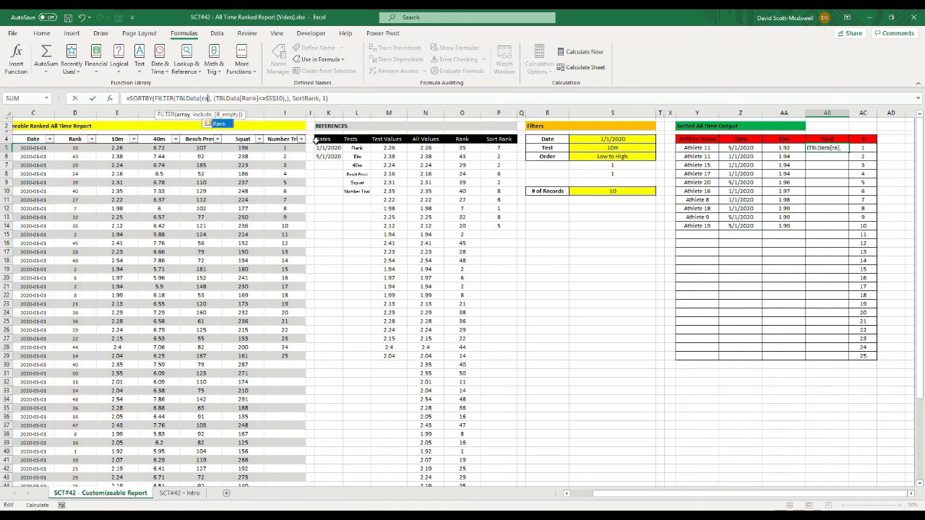
{"action": "double_click", "coordinate": [217, 124]}
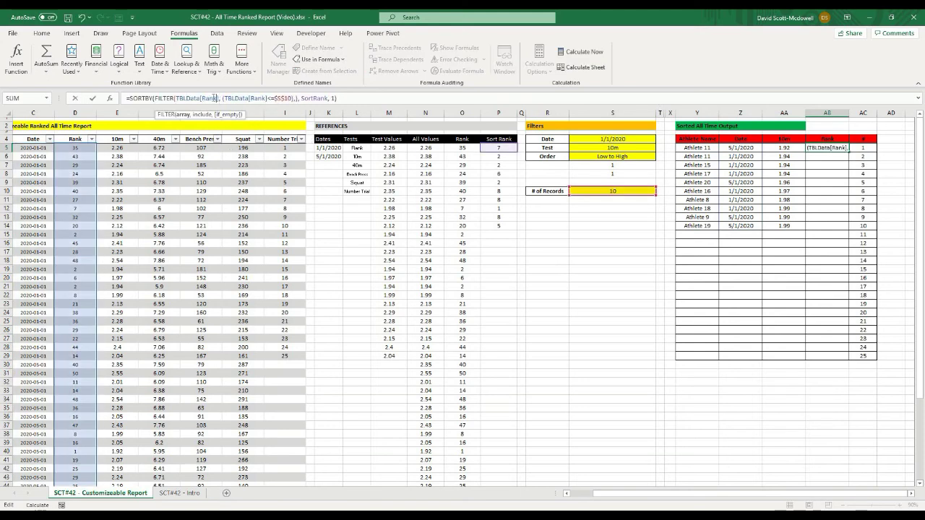
{"action": "left_click", "coordinate": [368, 98]}
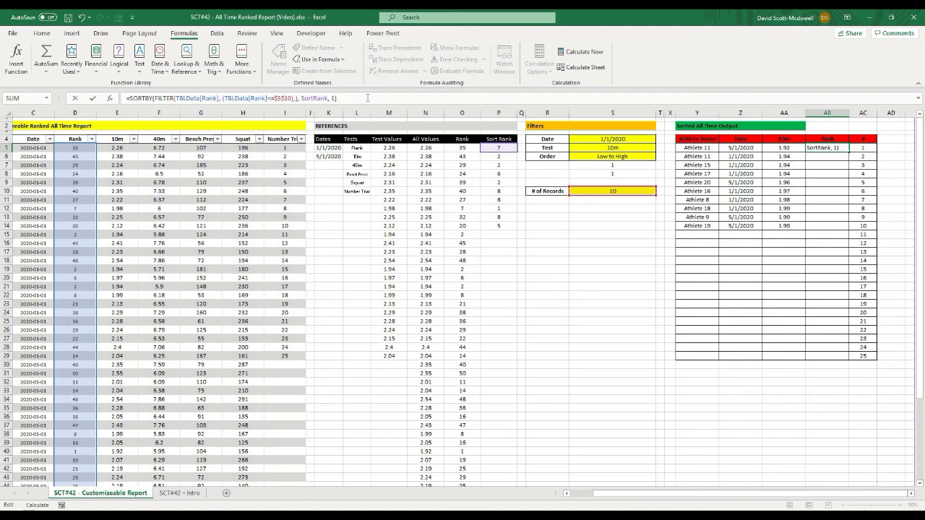
{"action": "key", "text": "Return"}
{"action": "left_click_drag", "start_coordinate": [828, 148], "coordinate": [831, 239]}
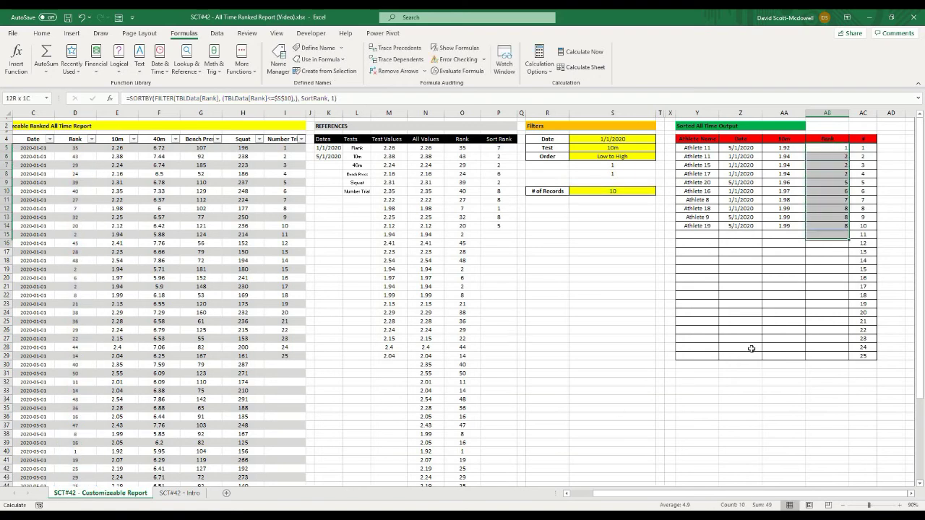
Center-align the cells in Y5:AB30 of the sorted all-time output
{"action": "left_click", "coordinate": [752, 349], "text": "shift"}
{"action": "left_click", "coordinate": [701, 361], "text": "shift"}
{"action": "left_click", "coordinate": [38, 34]}
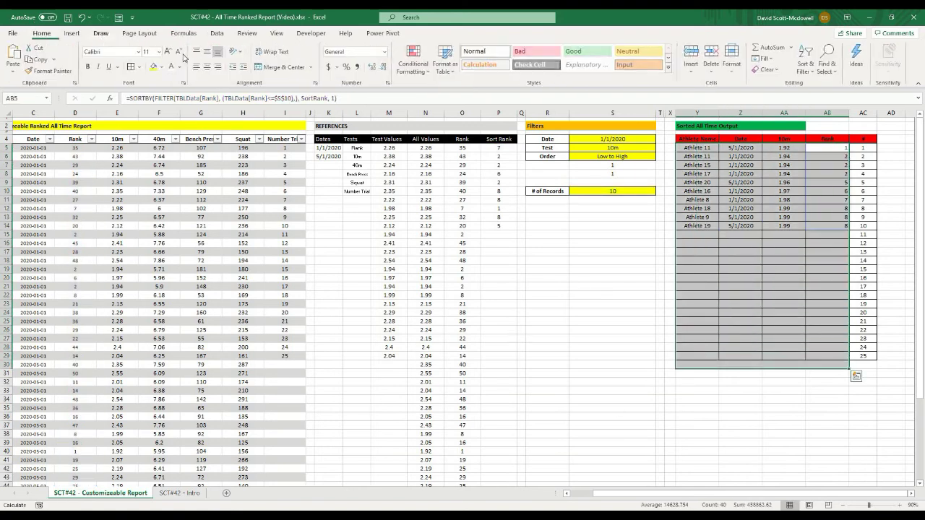
{"action": "left_click", "coordinate": [207, 67]}
{"action": "left_click", "coordinate": [685, 408]}
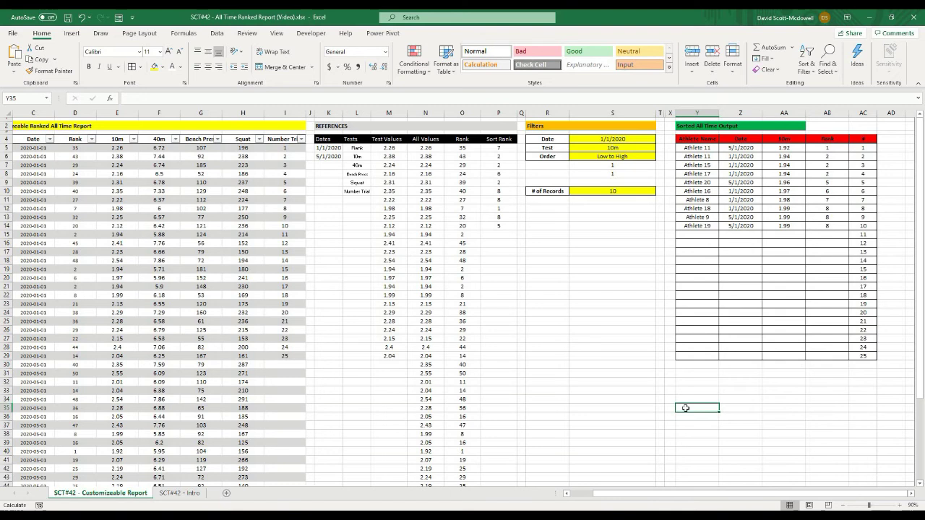
Review the SORTBY formulas in row 5 of the output's athlete name, date, 10m and rank columns
{"action": "left_click", "coordinate": [796, 149]}
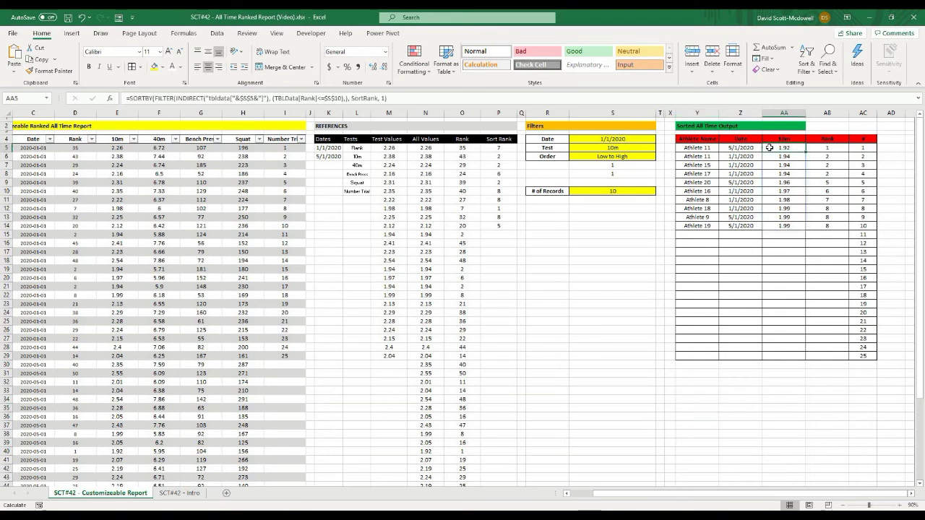
{"action": "left_click", "coordinate": [741, 148]}
{"action": "left_click", "coordinate": [700, 149]}
{"action": "left_click", "coordinate": [755, 148]}
{"action": "left_click", "coordinate": [791, 148]}
{"action": "left_click", "coordinate": [818, 147]}
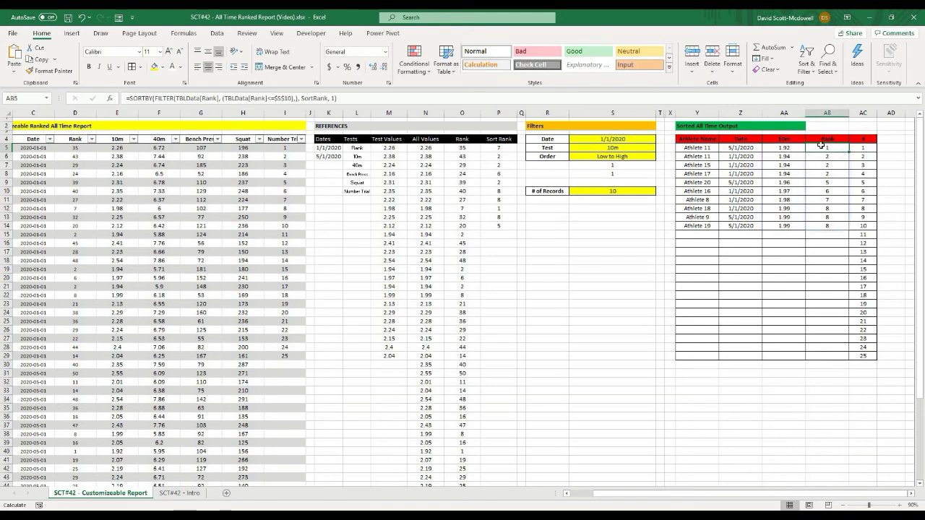
{"action": "left_click", "coordinate": [740, 152]}
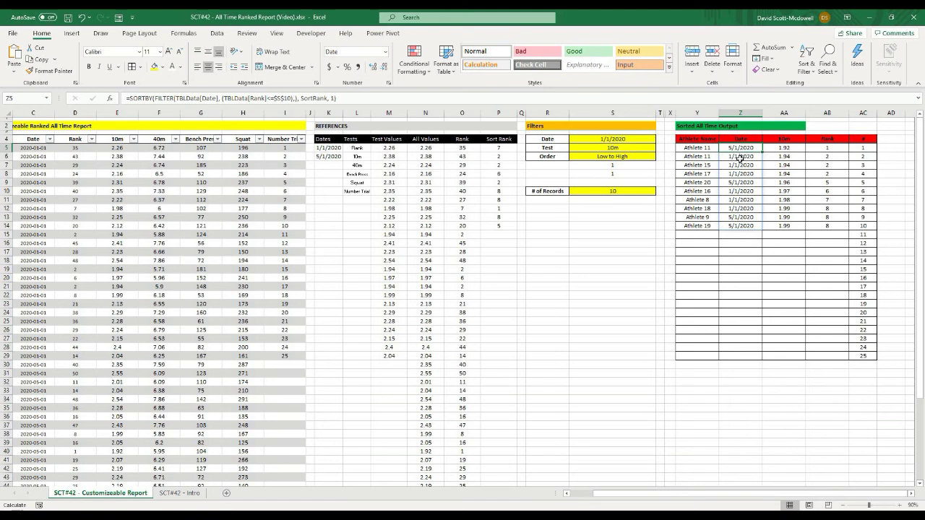
{"action": "left_click", "coordinate": [732, 190]}
Set the Test filter to Number Trial and check the sorted output columns against the # of Records filter
{"action": "left_click", "coordinate": [631, 146]}
{"action": "left_click", "coordinate": [759, 152]}
{"action": "left_click", "coordinate": [646, 148]}
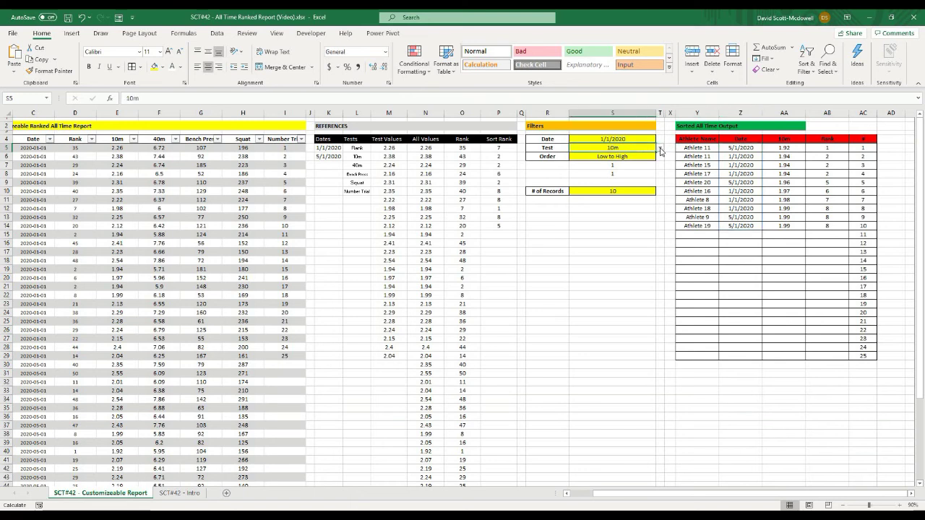
{"action": "left_click", "coordinate": [660, 150]}
{"action": "left_click", "coordinate": [575, 182]}
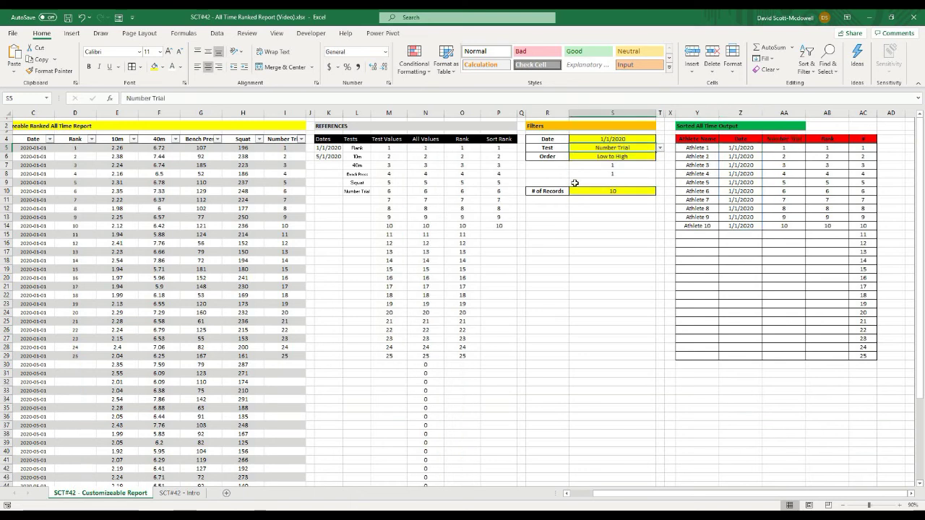
{"action": "left_click", "coordinate": [623, 190]}
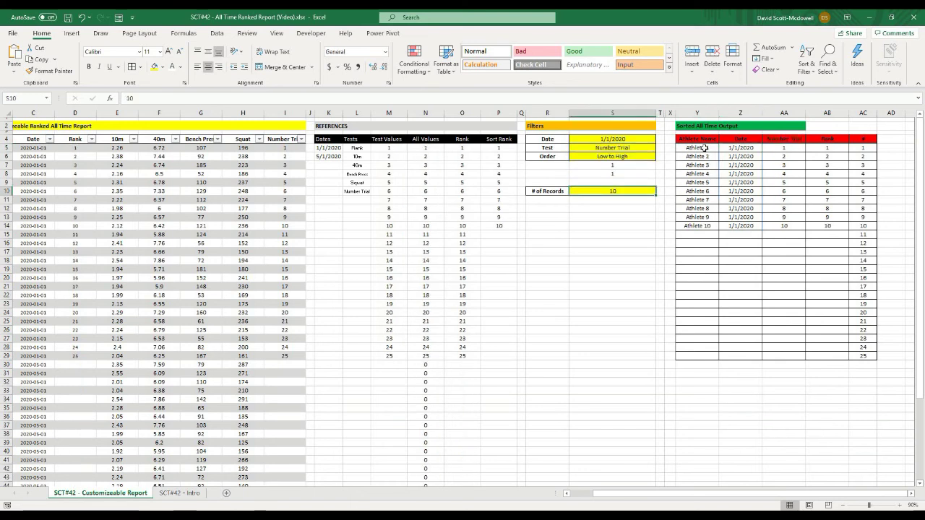
{"action": "left_click", "coordinate": [705, 147]}
{"action": "left_click", "coordinate": [800, 148]}
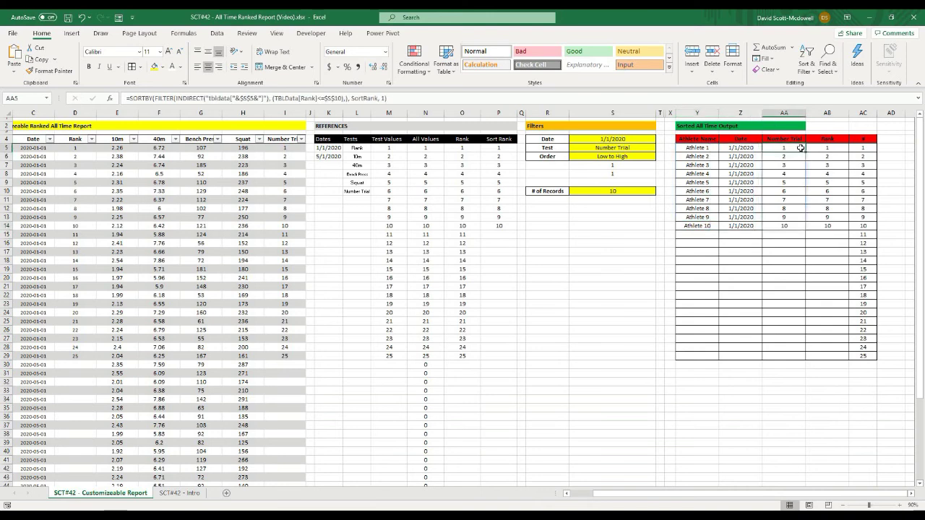
{"action": "left_click", "coordinate": [787, 227]}
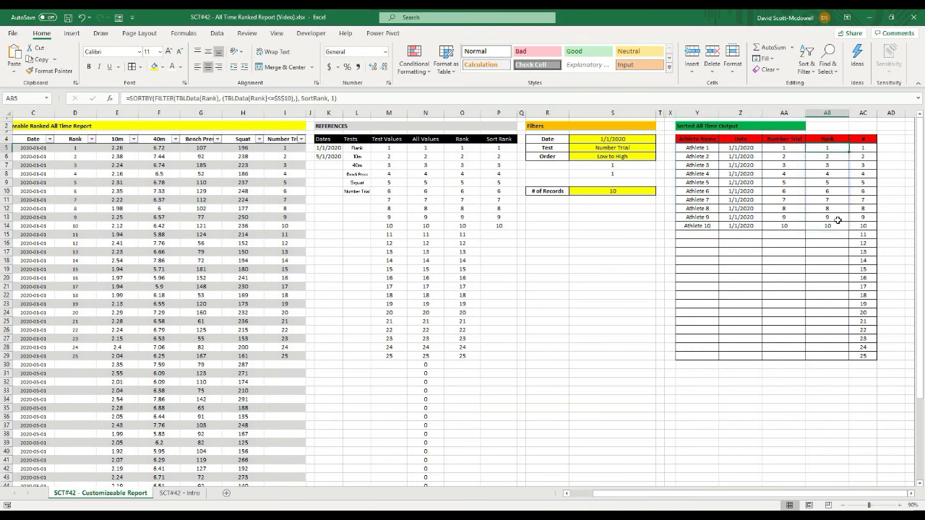
Set the Order filter to High to Low and check the name, value and rank columns of the sorted output
{"action": "left_click", "coordinate": [639, 156]}
{"action": "left_click", "coordinate": [658, 159]}
{"action": "left_click", "coordinate": [626, 172]}
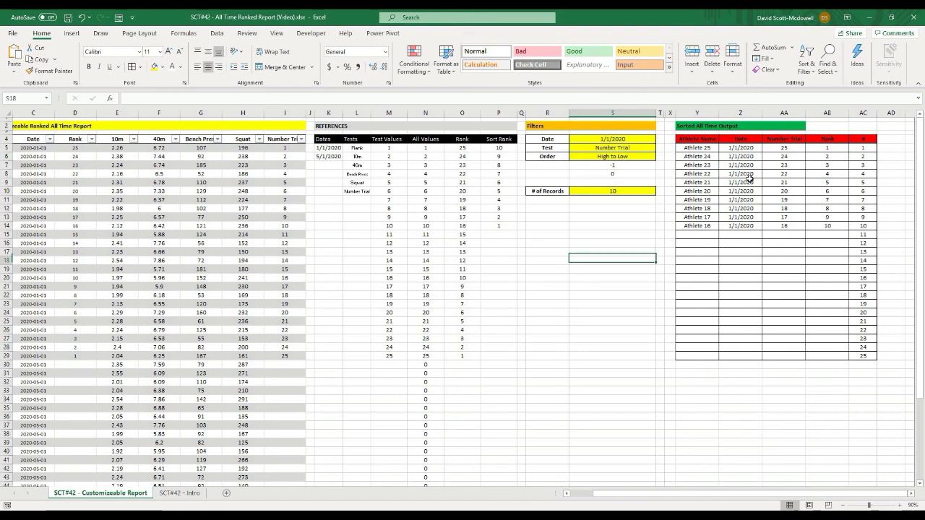
{"action": "left_click", "coordinate": [709, 149]}
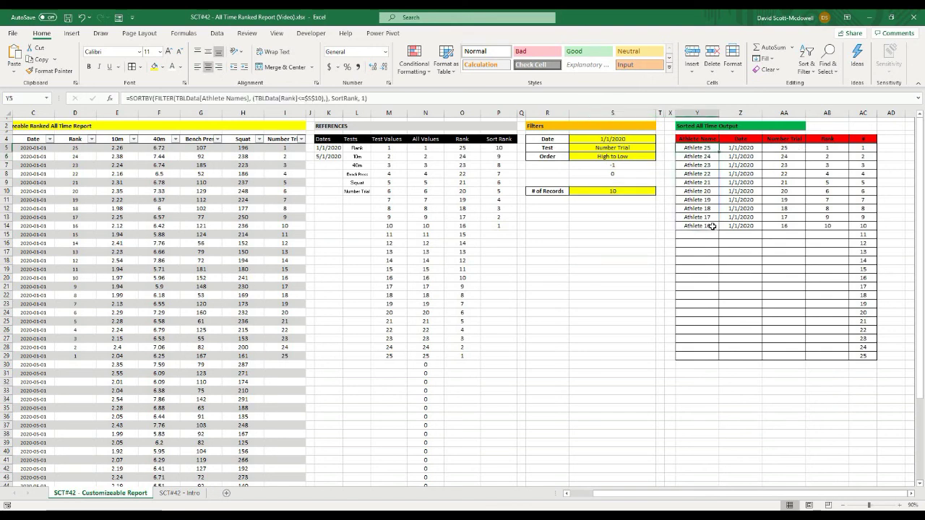
{"action": "left_click", "coordinate": [794, 147]}
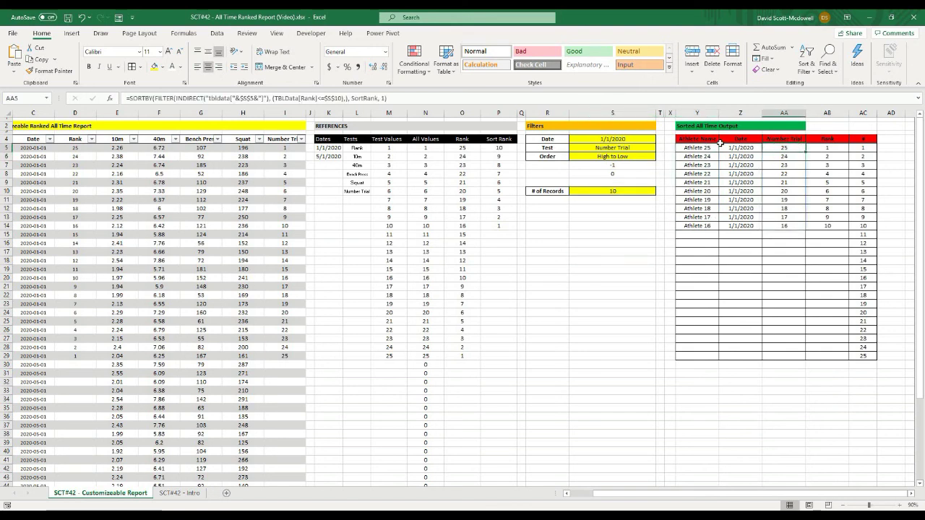
{"action": "left_click", "coordinate": [846, 147]}
Set the # of Records filter to 25 and look over the extended output list
{"action": "left_click", "coordinate": [633, 192]}
{"action": "type", "text": "25"}
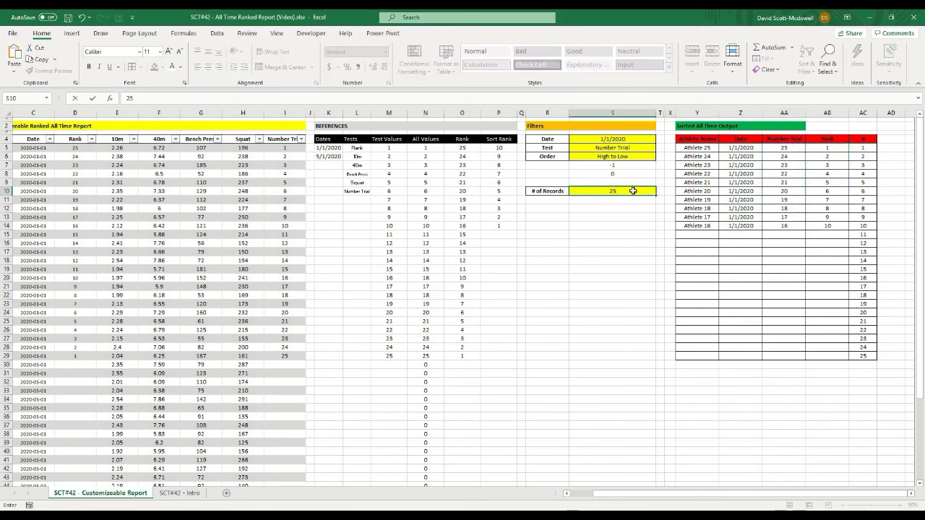
{"action": "key", "text": "Return"}
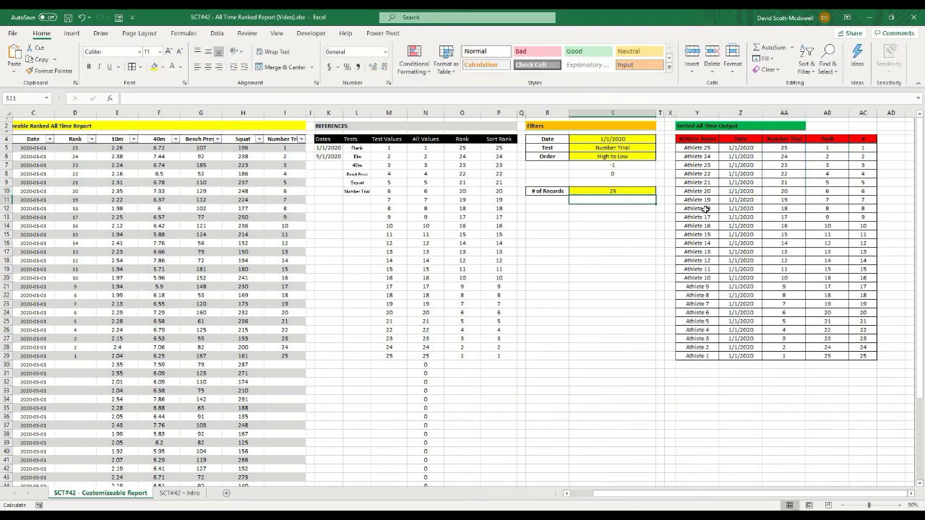
{"action": "left_click", "coordinate": [788, 364]}
Set the Order filter to Low to High and check the athlete names and values in the sorted output
{"action": "left_click", "coordinate": [652, 156]}
{"action": "left_click", "coordinate": [660, 156]}
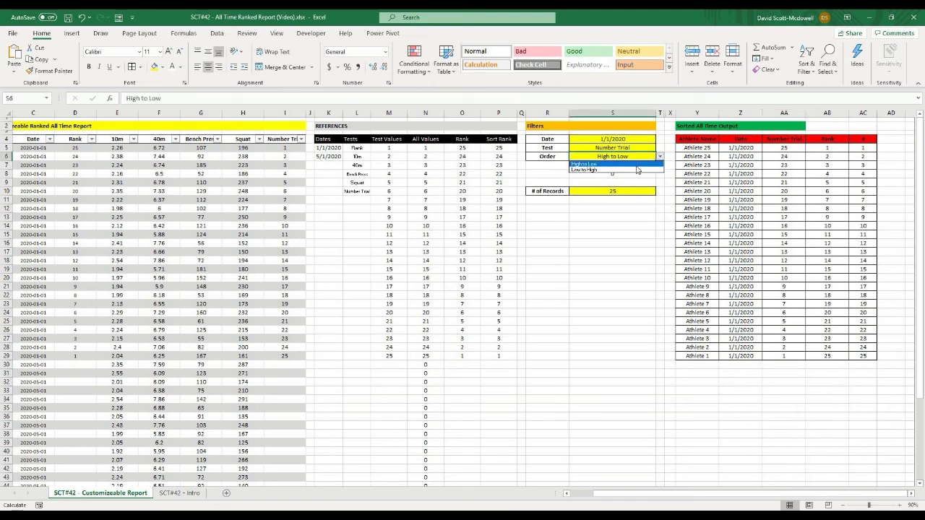
{"action": "left_click", "coordinate": [636, 170]}
{"action": "left_click", "coordinate": [705, 148]}
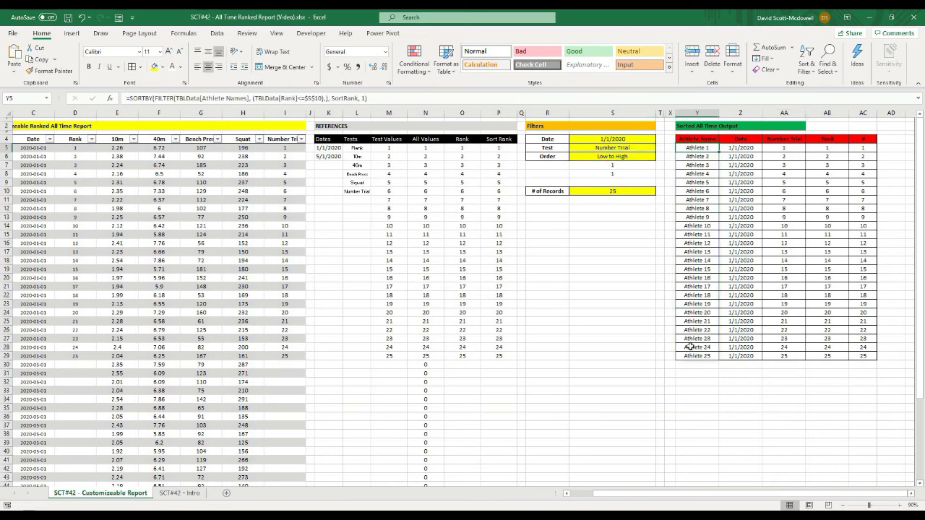
{"action": "left_click", "coordinate": [792, 151]}
{"action": "left_click", "coordinate": [743, 408]}
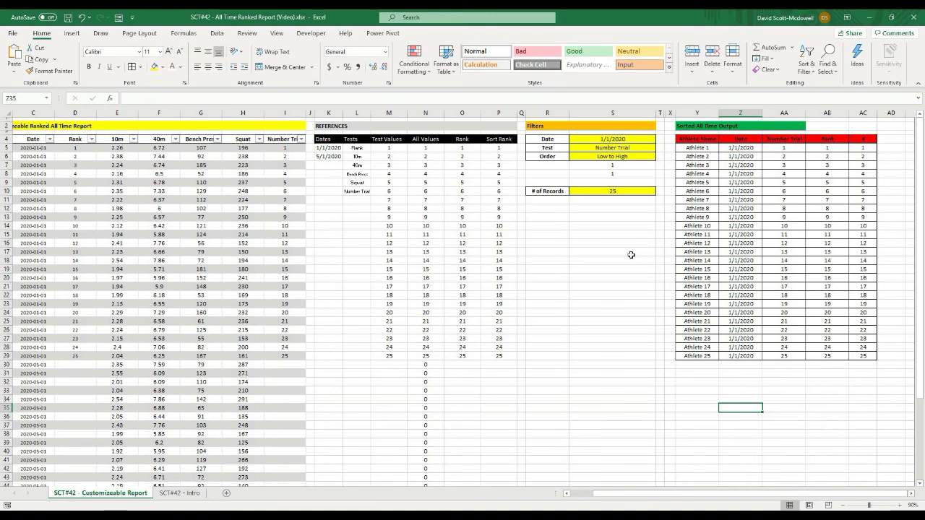
{"action": "left_click", "coordinate": [603, 225]}
{"action": "left_click", "coordinate": [610, 190]}
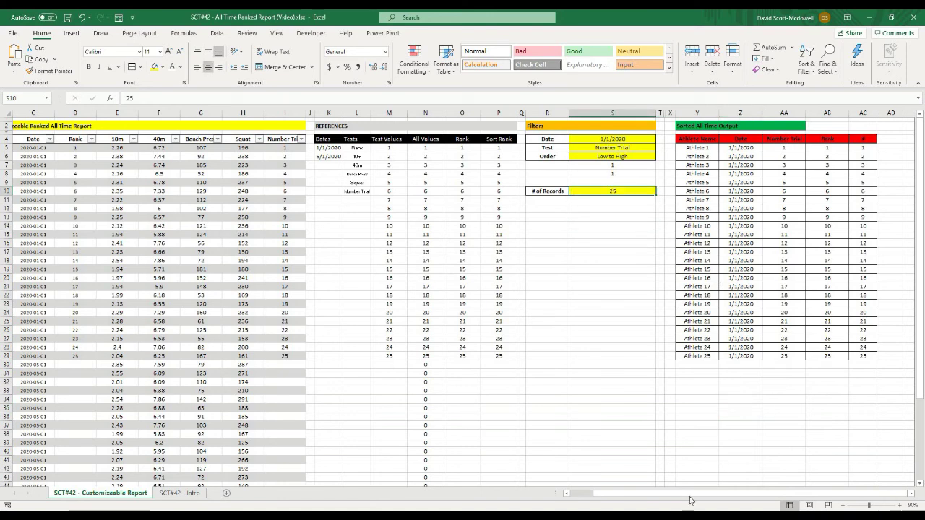
Add a record in row 55 below the data table with the athlete's full name, date 2020-06-01 and a 10m value of .55
{"action": "scroll", "coordinate": [631, 503], "scroll_direction": "left", "scroll_amount": 2}
{"action": "scroll", "coordinate": [574, 423], "scroll_direction": "down", "scroll_amount": 5}
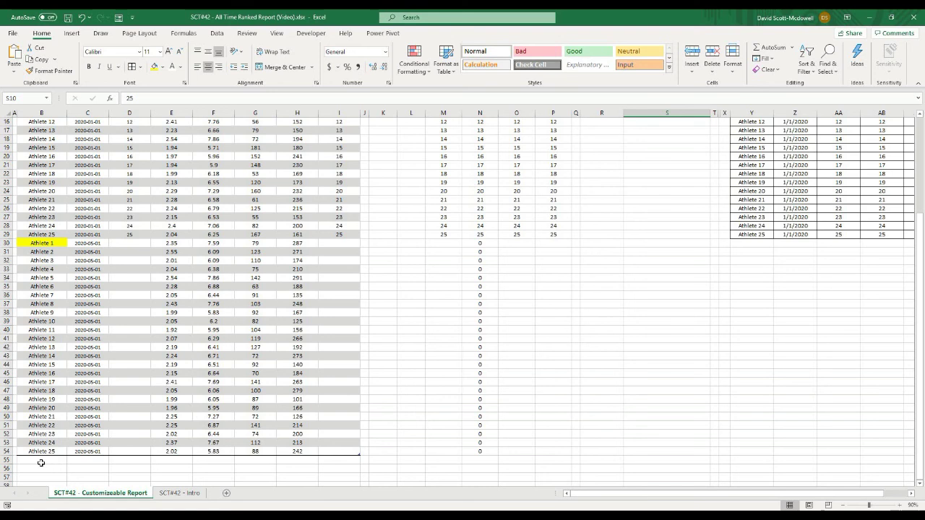
{"action": "type", "text": "John Smith"}
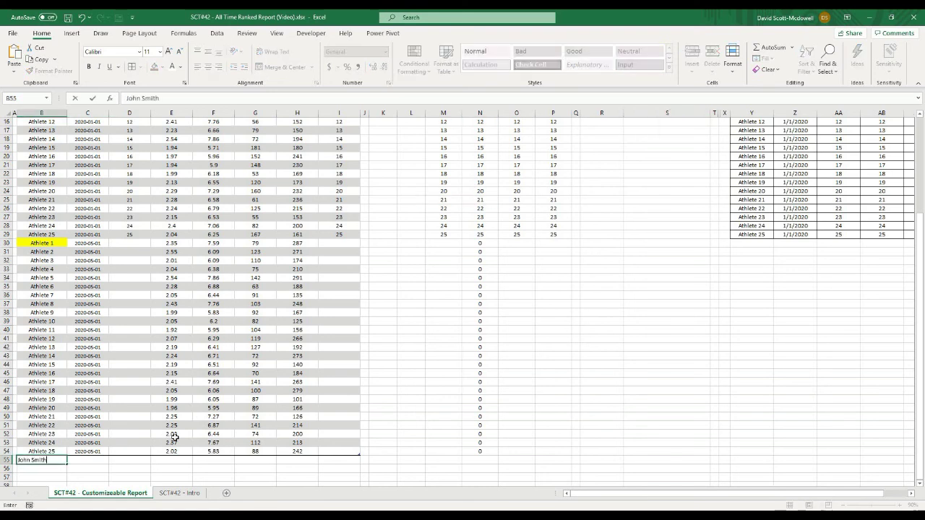
{"action": "key", "text": "Tab"}
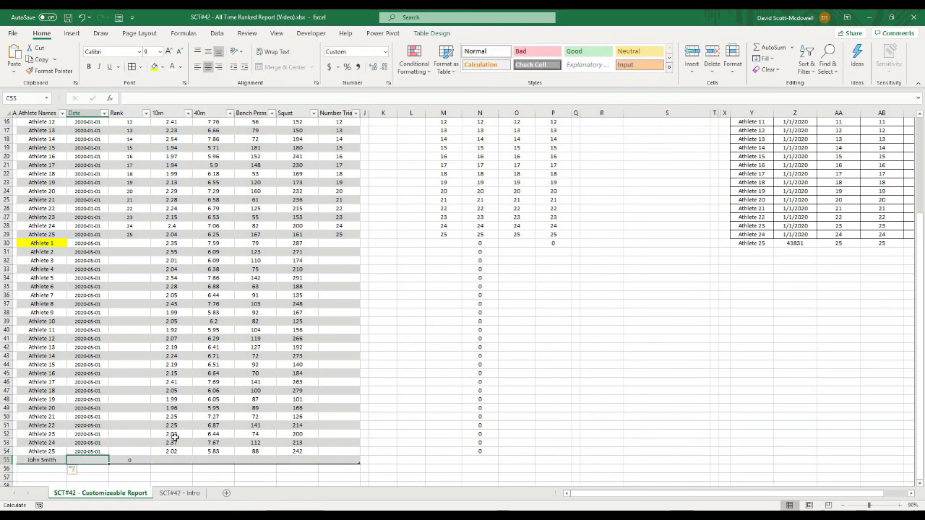
{"action": "type", "text": "2020-06-01"}
{"action": "key", "text": "Tab"}
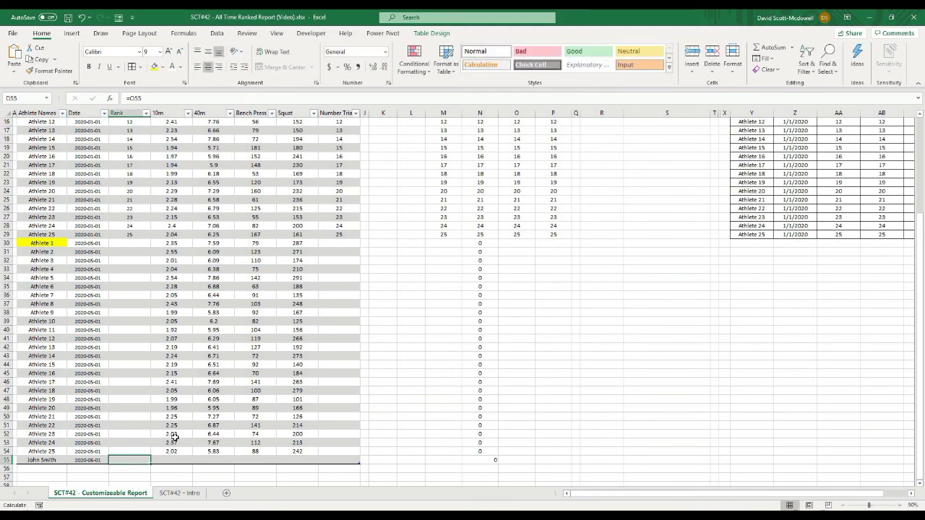
{"action": "key", "text": "Tab"}
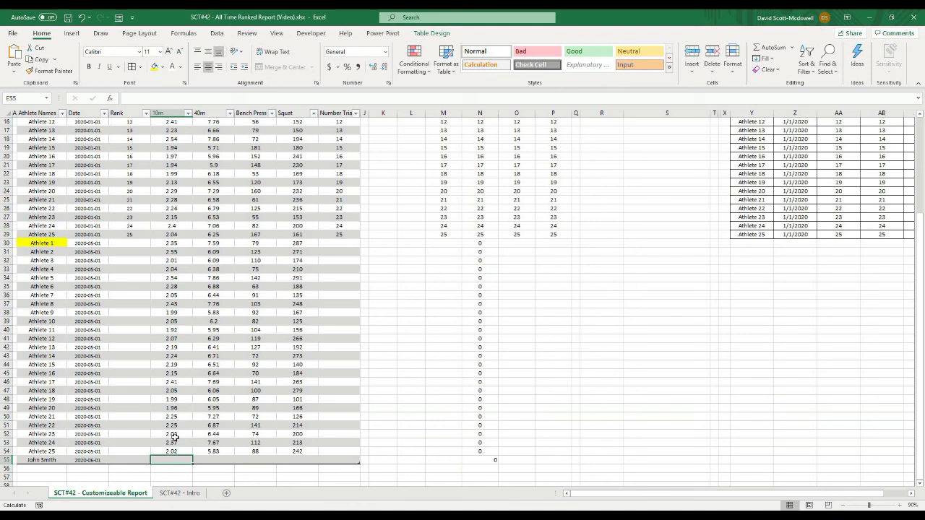
{"action": "type", "text": ".55"}
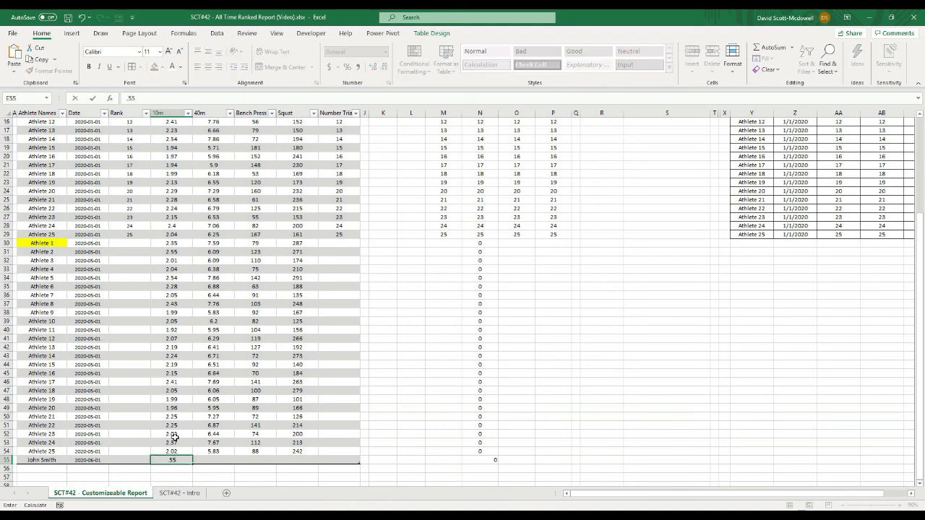
{"action": "key", "text": "Return"}
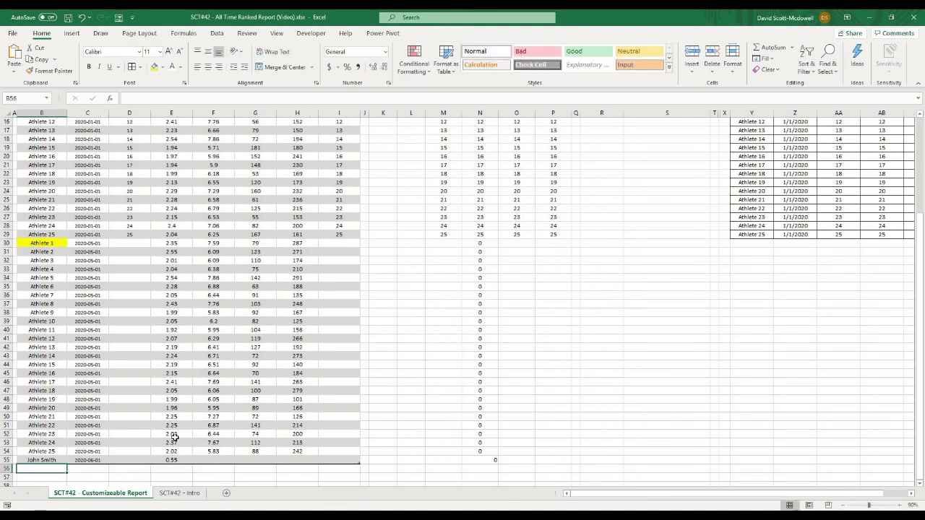
Set the Test filter to 10m and check the first record of the sorted output
{"action": "scroll", "coordinate": [723, 304], "scroll_direction": "up", "scroll_amount": 5}
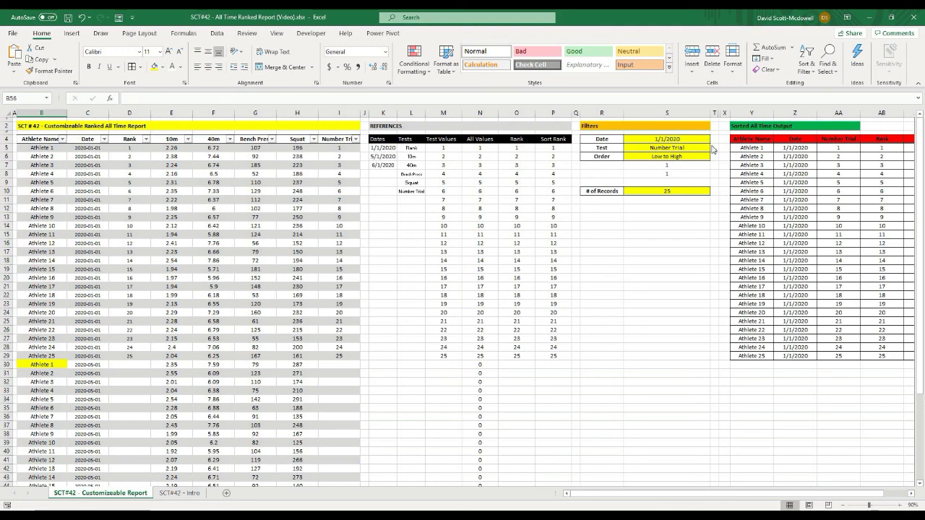
{"action": "left_click", "coordinate": [701, 148]}
{"action": "left_click", "coordinate": [715, 147]}
{"action": "left_click", "coordinate": [687, 161]}
{"action": "left_click", "coordinate": [706, 156]}
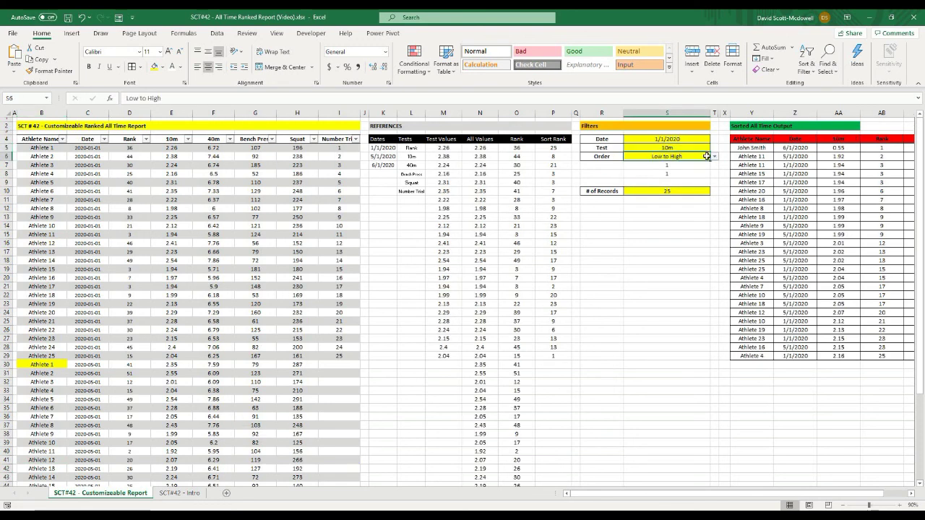
{"action": "left_click", "coordinate": [752, 147]}
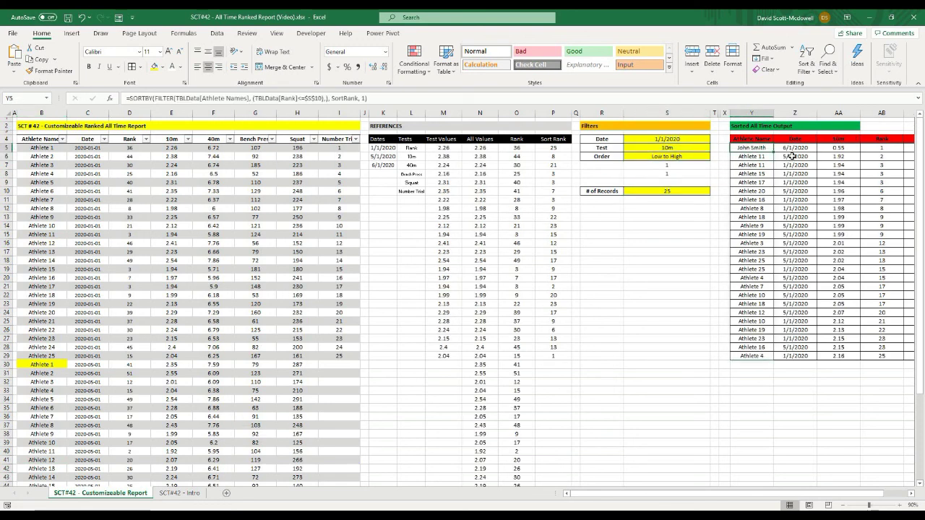
{"action": "left_click", "coordinate": [856, 147]}
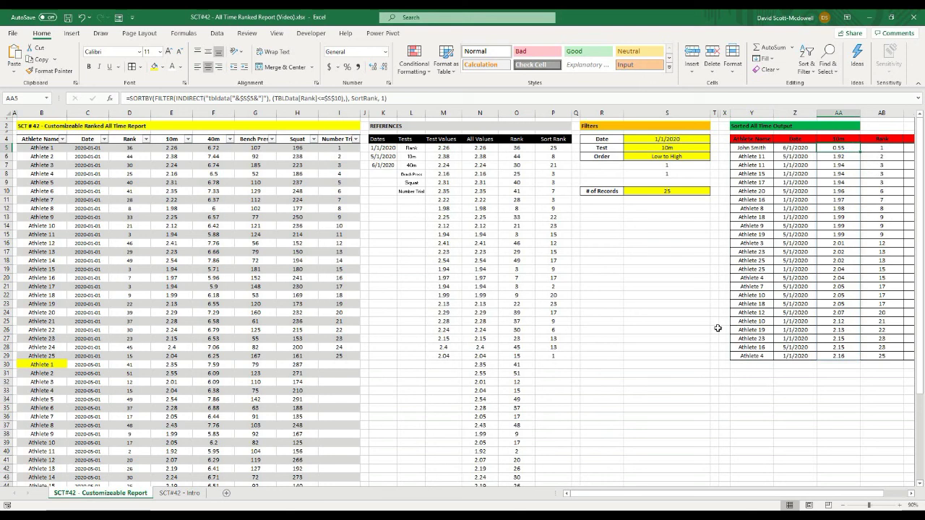
Compare the new athlete's row at the end of the data table with the sorted all-time output
{"action": "left_click", "coordinate": [686, 336]}
{"action": "scroll", "coordinate": [184, 400], "scroll_direction": "down", "scroll_amount": 5}
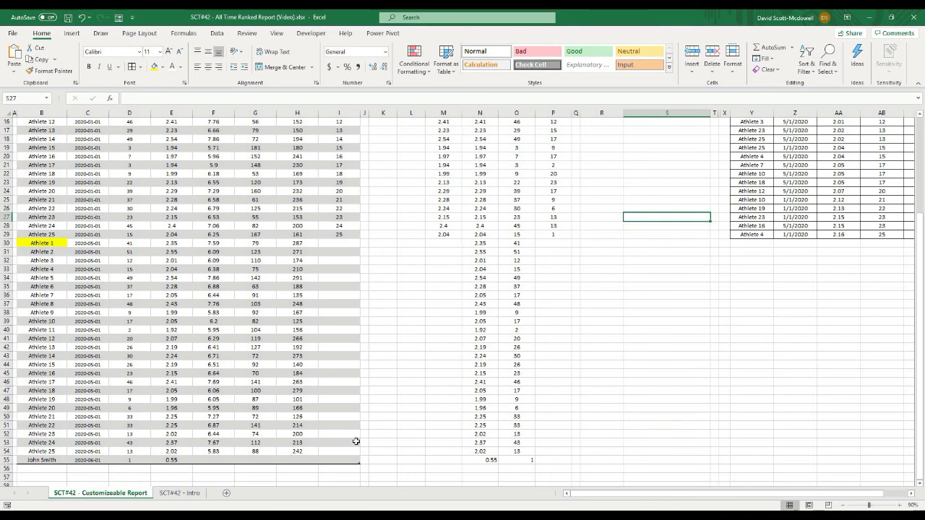
{"action": "scroll", "coordinate": [592, 370], "scroll_direction": "up", "scroll_amount": 5}
{"action": "left_click", "coordinate": [852, 191]}
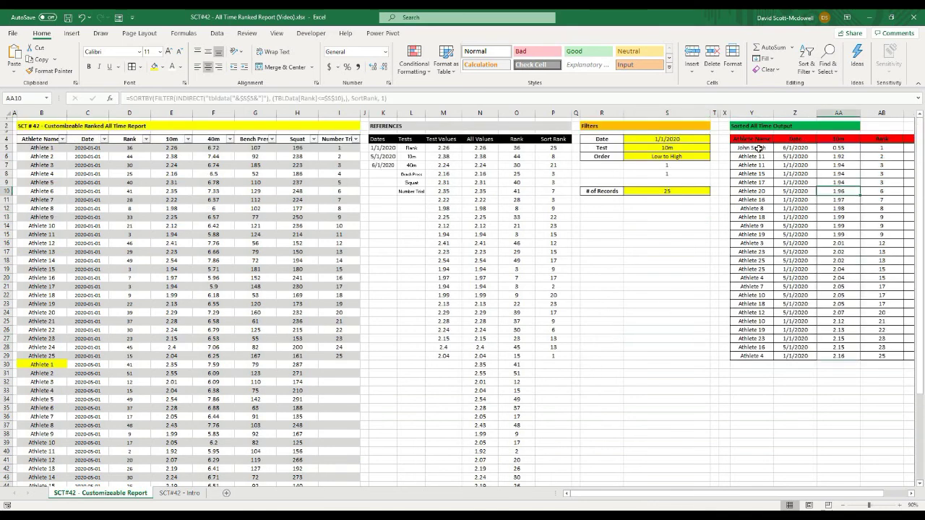
{"action": "scroll", "coordinate": [703, 485], "scroll_direction": "right", "scroll_amount": 2}
{"action": "left_click", "coordinate": [792, 415]}
{"action": "left_click", "coordinate": [616, 355]}
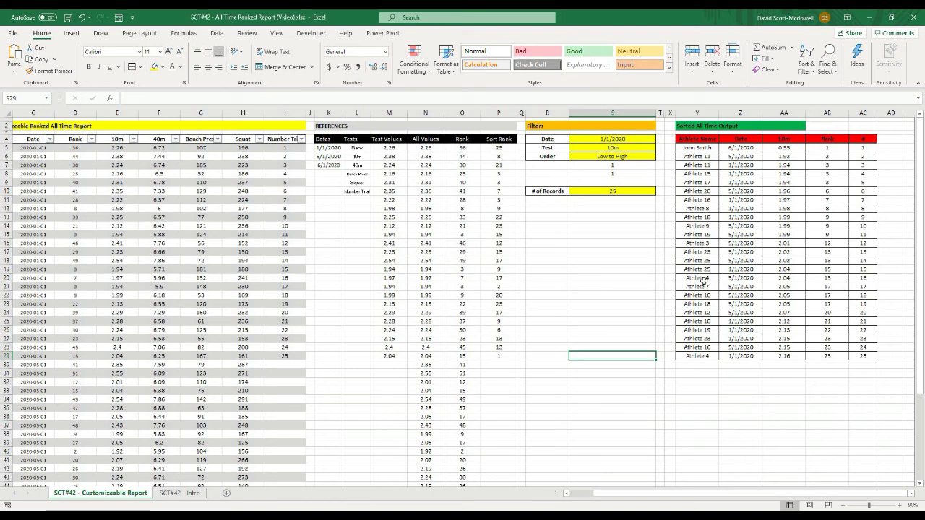
Enter the text DSMStrength in cell S15 below the filters
{"action": "left_click", "coordinate": [563, 236]}
{"action": "left_click", "coordinate": [590, 241]}
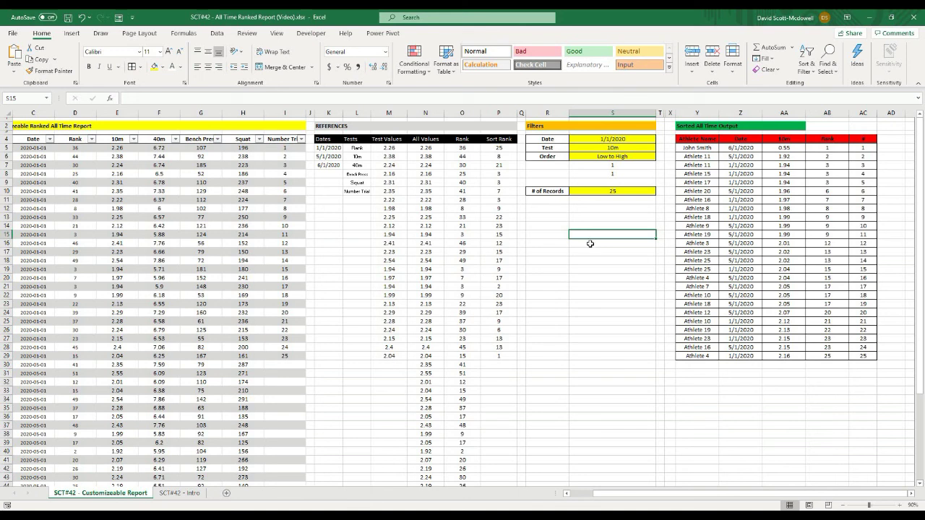
{"action": "type", "text": "DSMStrengt"}
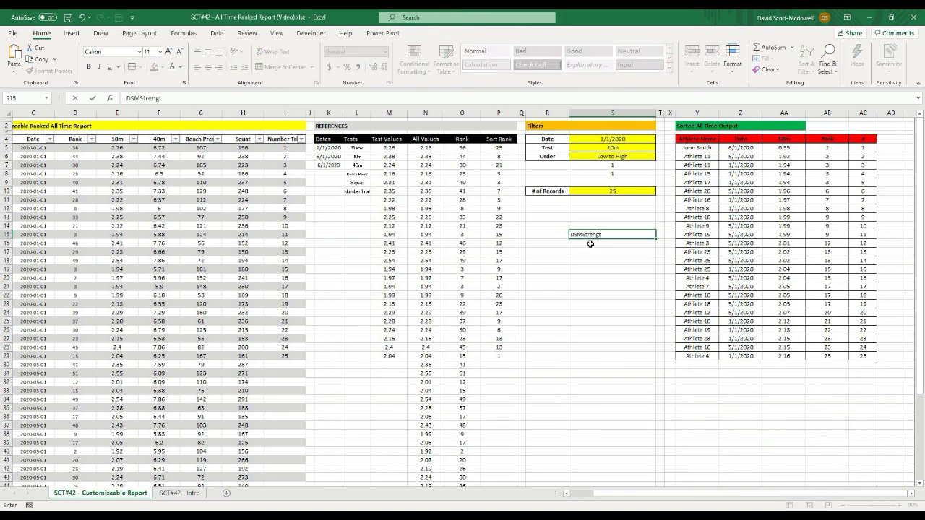
{"action": "type", "text": "h"}
{"action": "key", "text": "Return"}
{"action": "left_click", "coordinate": [592, 313]}
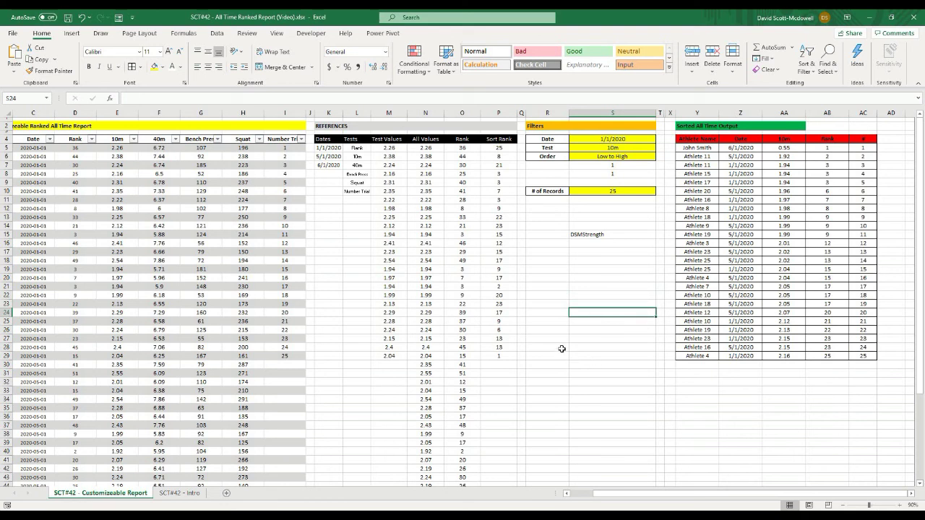
{"action": "left_click", "coordinate": [616, 348]}
{"action": "left_click", "coordinate": [586, 237]}
{"action": "left_click", "coordinate": [586, 244]}
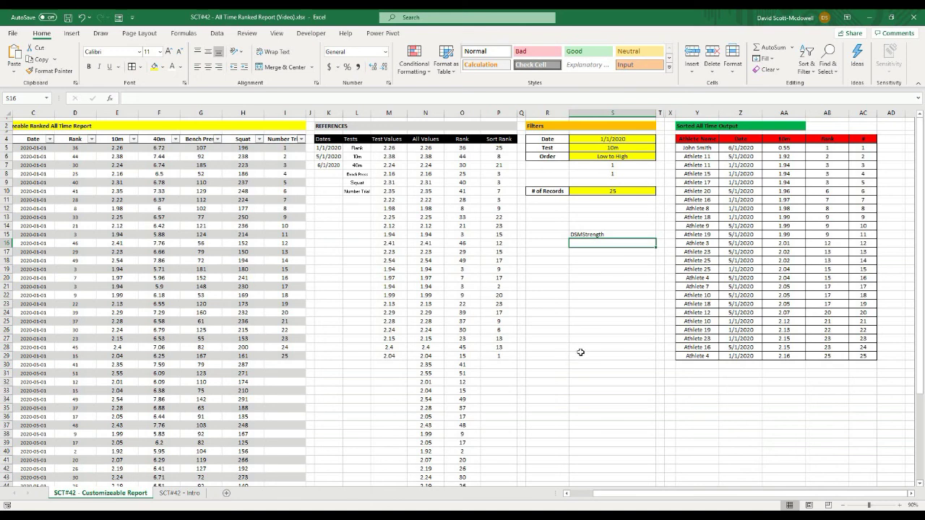
{"action": "left_click", "coordinate": [610, 380]}
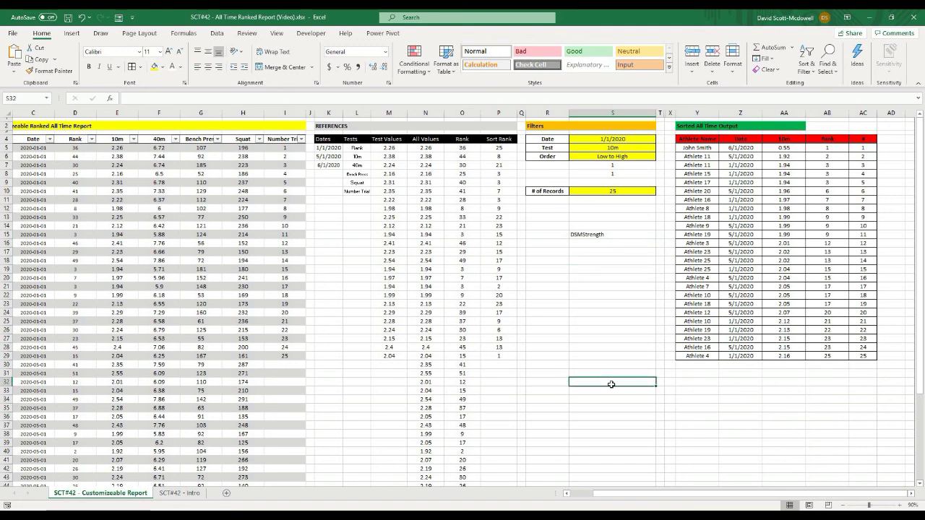
{"action": "left_click", "coordinate": [790, 393]}
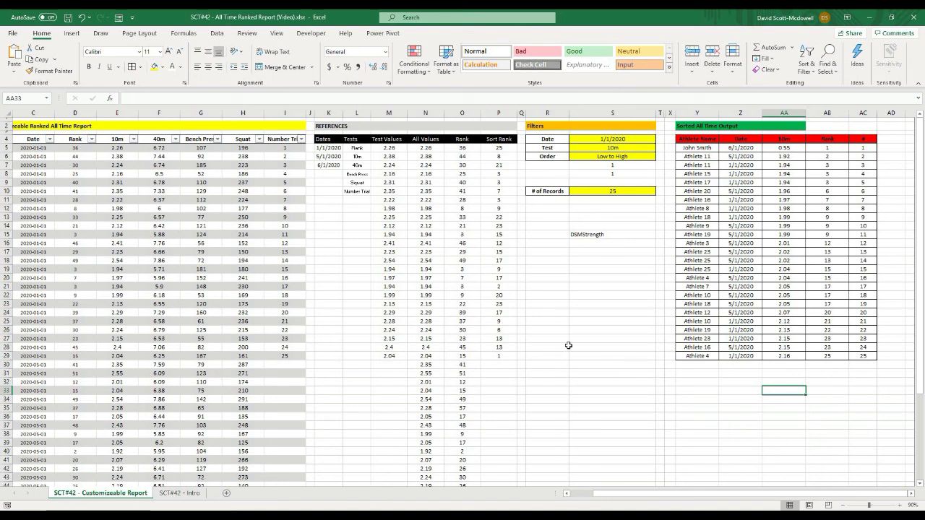
{"action": "left_click", "coordinate": [591, 341]}
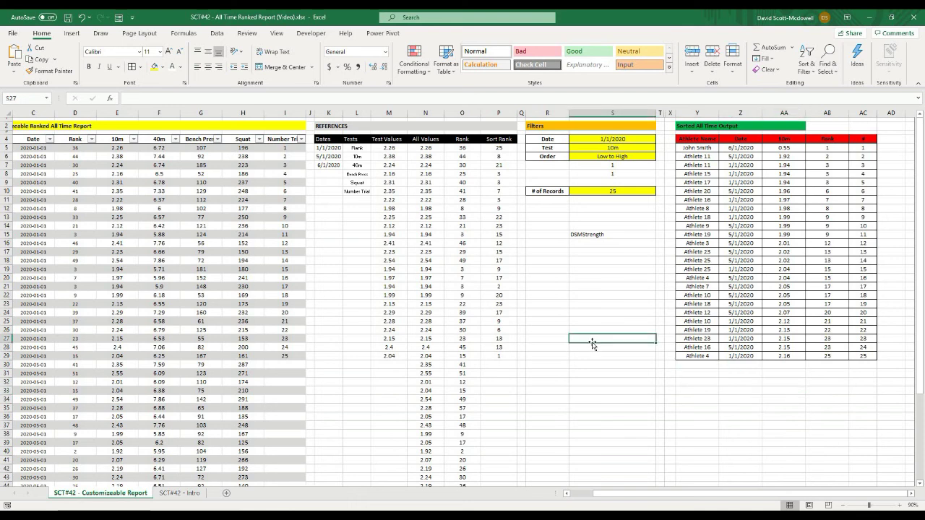